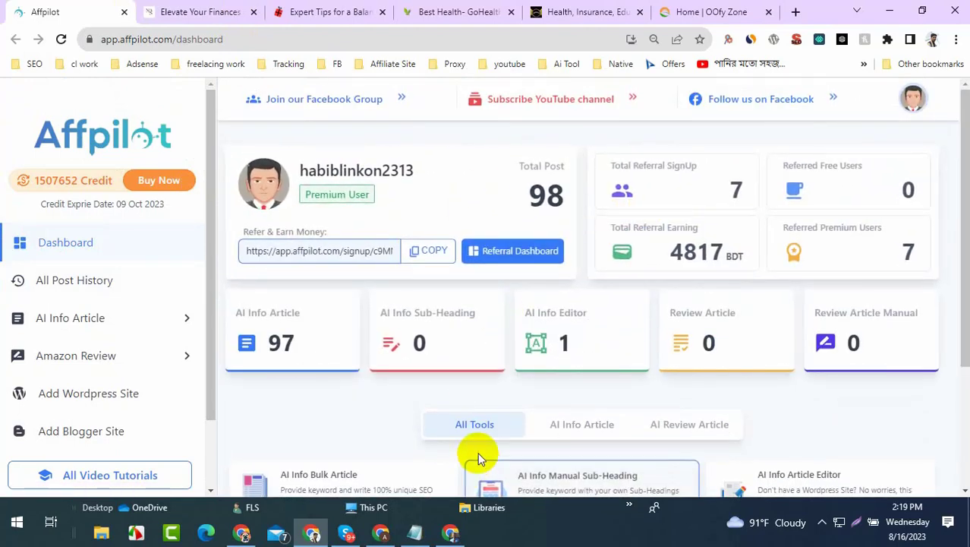
- Open Affpilot's Register page from affpilot.com and add a blank browser tab beside it
{"action": "left_click", "coordinate": [451, 531]}
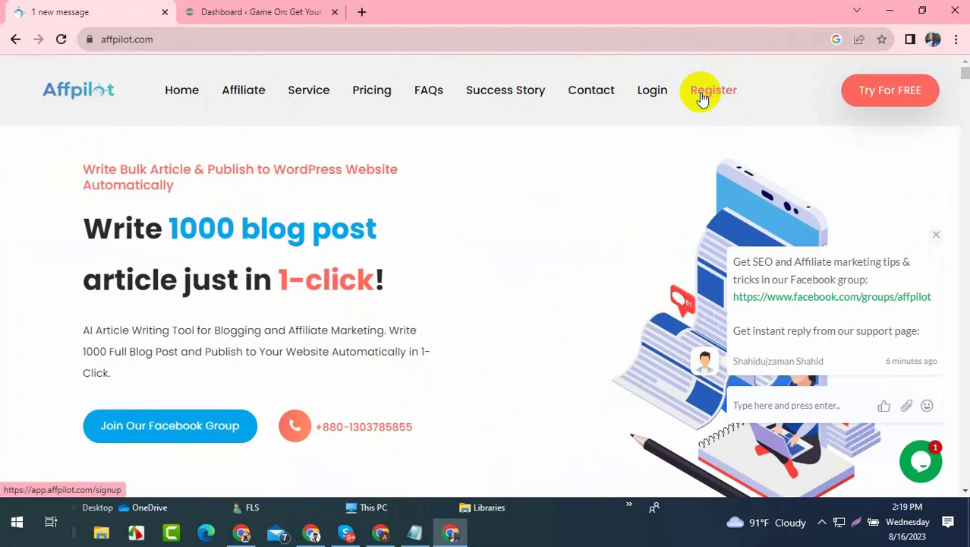
{"action": "left_click", "coordinate": [173, 39]}
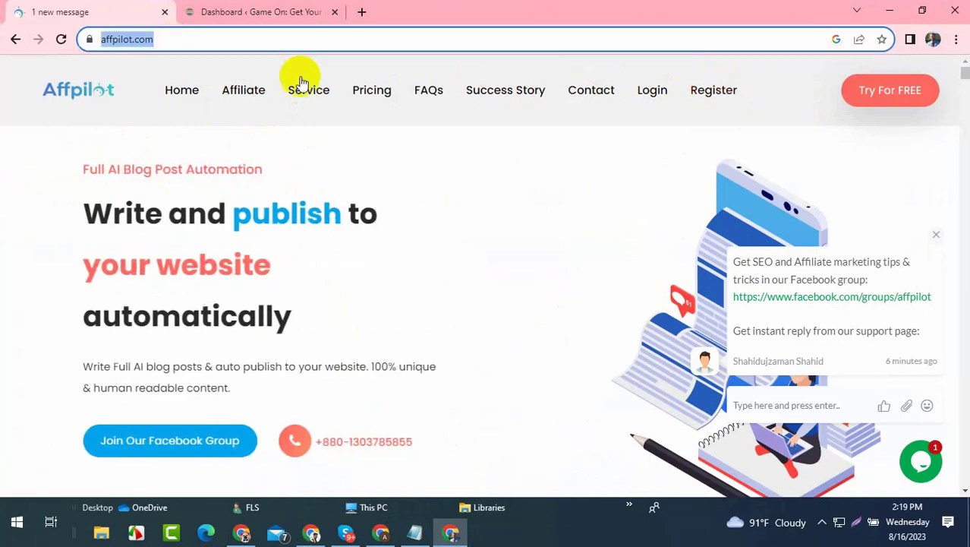
{"action": "left_click", "coordinate": [727, 89]}
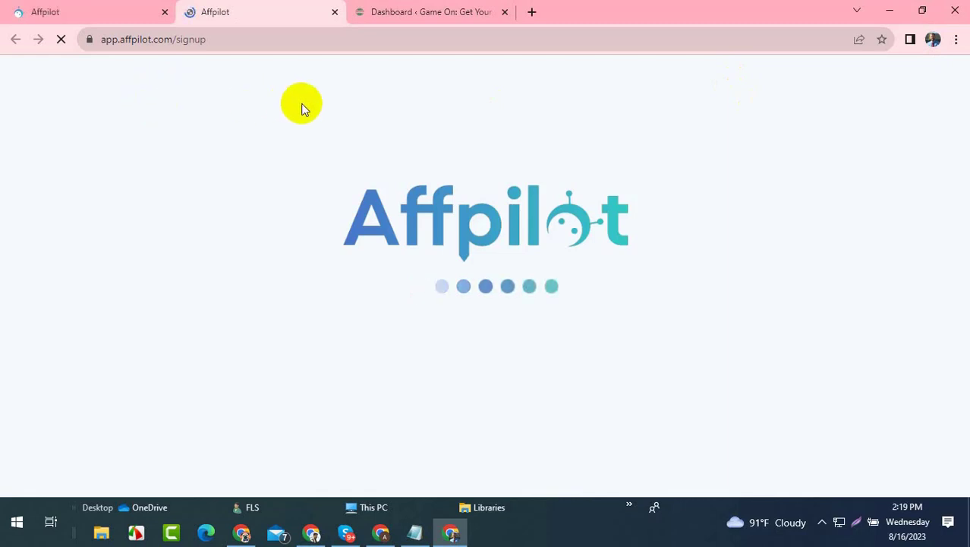
{"action": "left_click", "coordinate": [532, 12]}
{"action": "left_click", "coordinate": [273, 6]}
- Load the Gmail inbox in the new blank tab
{"action": "left_click", "coordinate": [600, 8]}
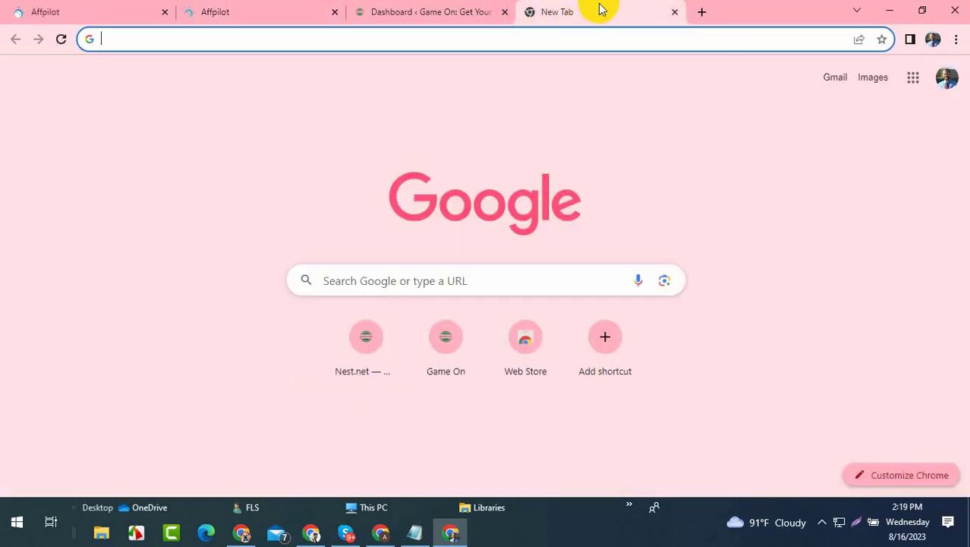
{"action": "left_click", "coordinate": [841, 81]}
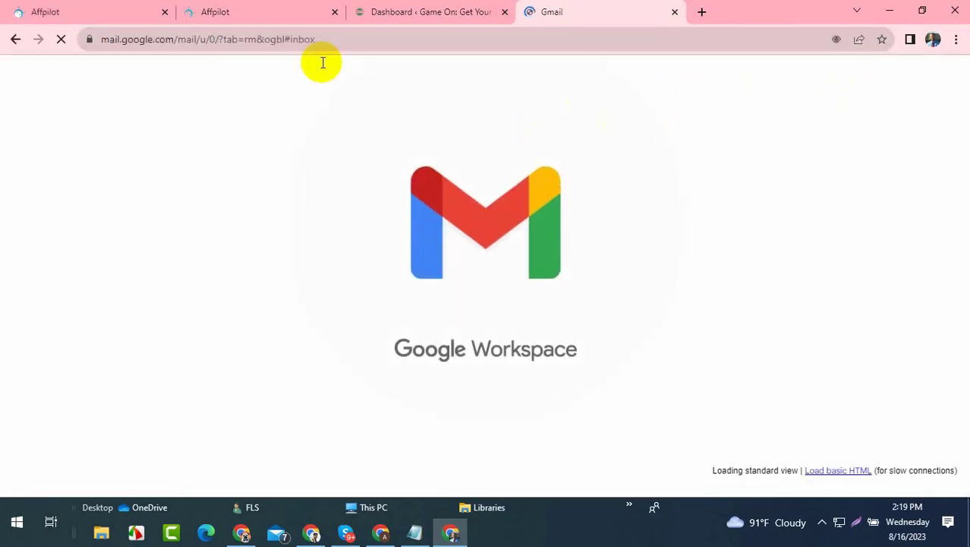
{"action": "left_click", "coordinate": [224, 10]}
{"action": "left_click", "coordinate": [563, 12]}
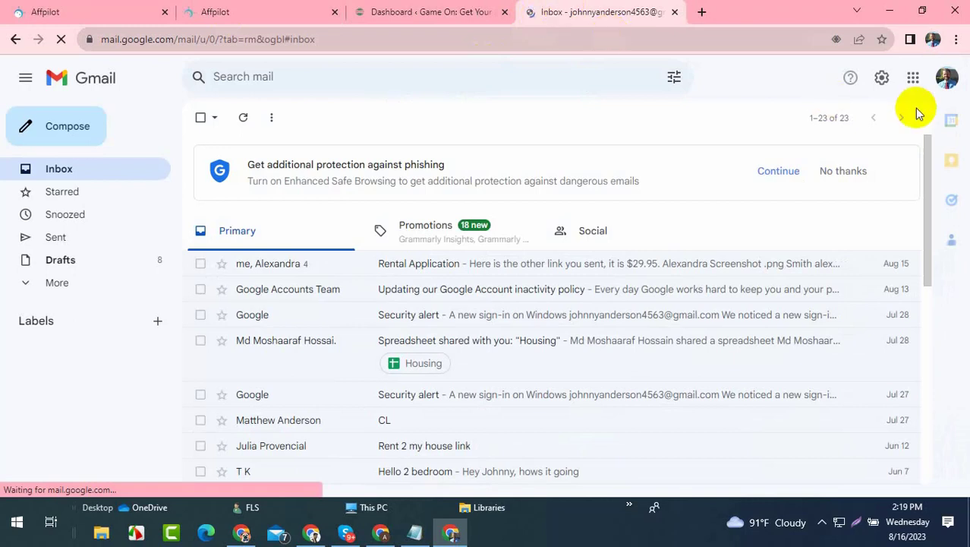
- Copy the signed-in Google account's e-mail address and return to the Affpilot sign-up form
{"action": "left_click", "coordinate": [945, 77]}
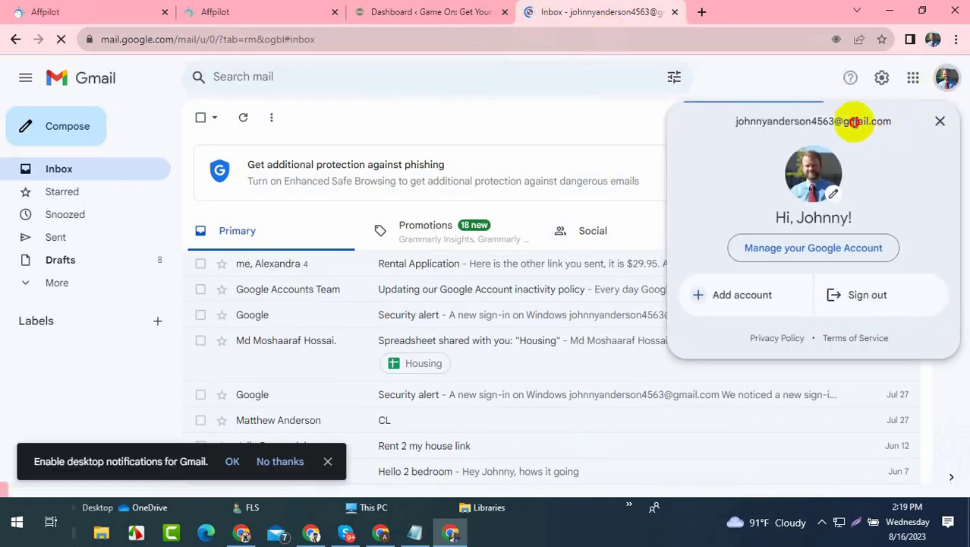
{"action": "triple_click", "coordinate": [854, 122]}
{"action": "right_click", "coordinate": [849, 123]}
{"action": "left_click", "coordinate": [795, 135]}
{"action": "left_click", "coordinate": [199, 11]}
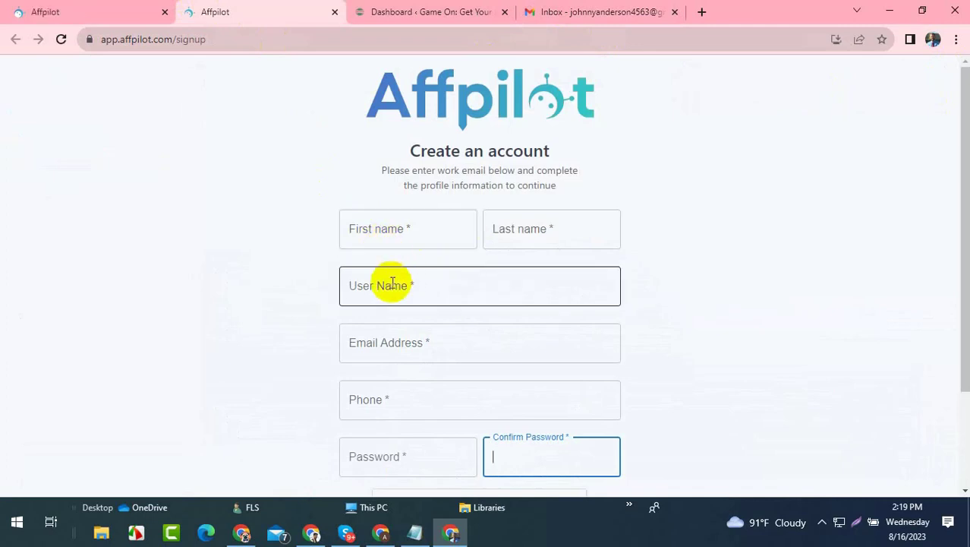
- Fill in first name, last name and username, and paste the copied e-mail address
{"action": "left_click", "coordinate": [382, 238]}
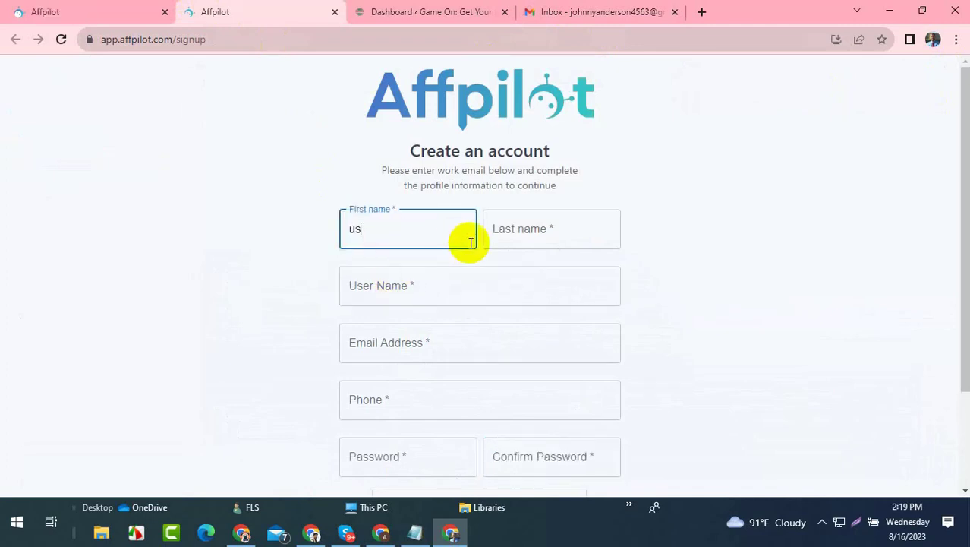
{"action": "left_click", "coordinate": [511, 231]}
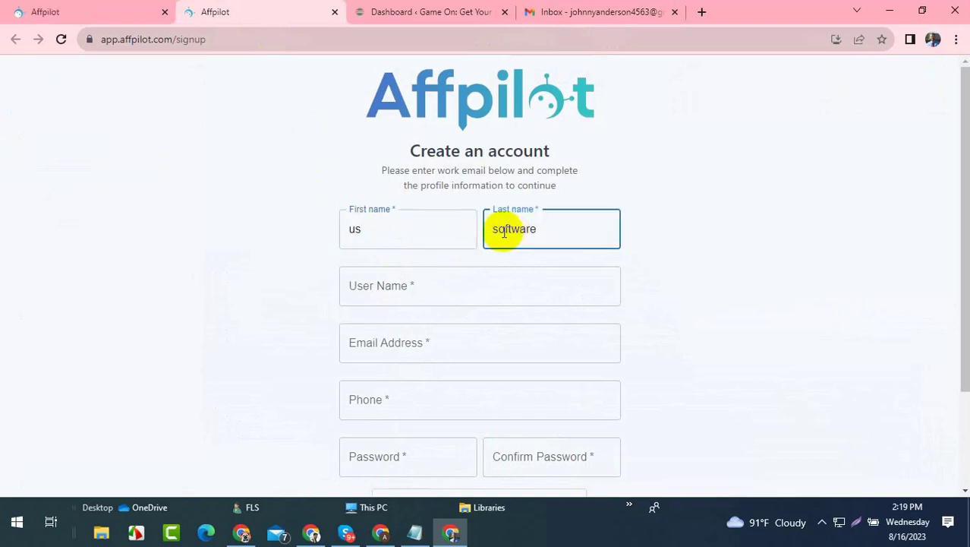
{"action": "left_click", "coordinate": [463, 282]}
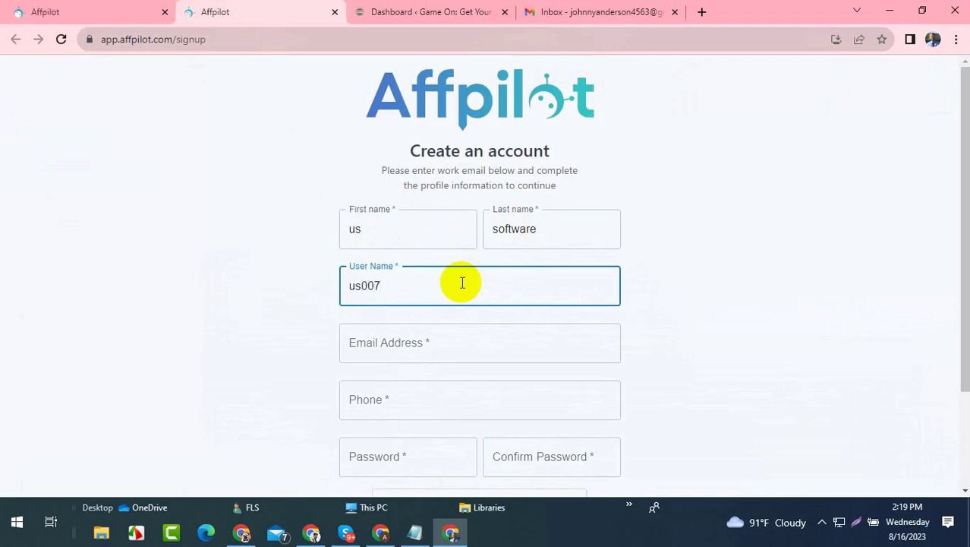
{"action": "left_click", "coordinate": [407, 343]}
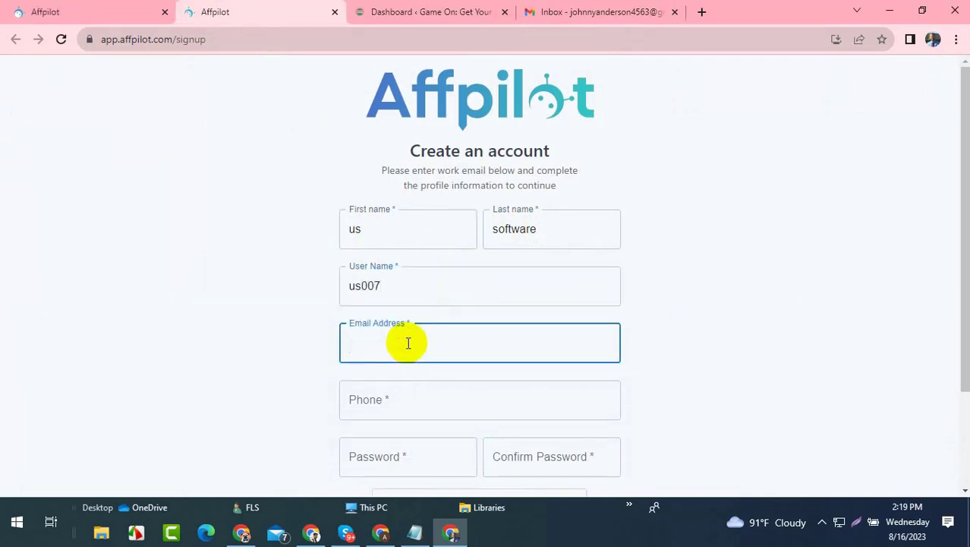
{"action": "key", "text": "ctrl+v"}
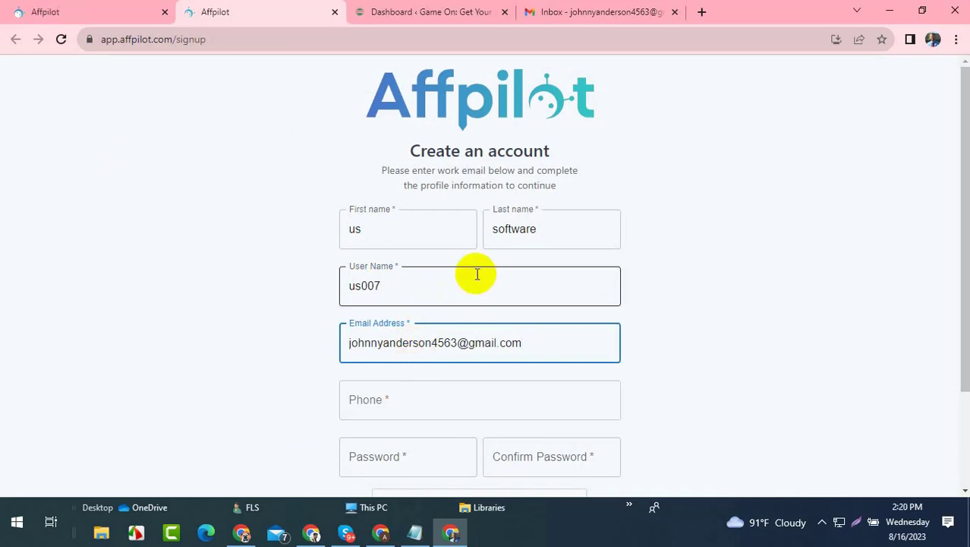
- Enter the phone number, then set and confirm the account password
{"action": "left_click", "coordinate": [430, 396]}
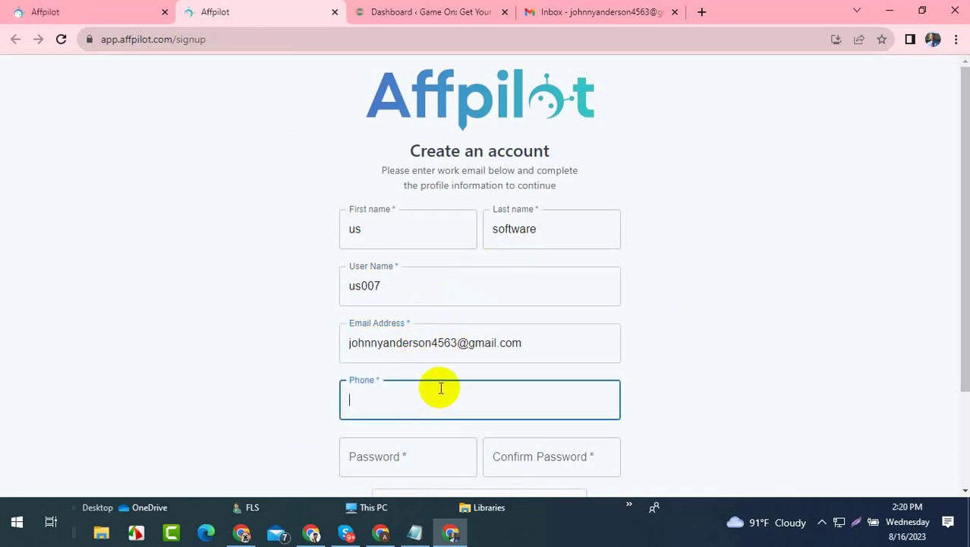
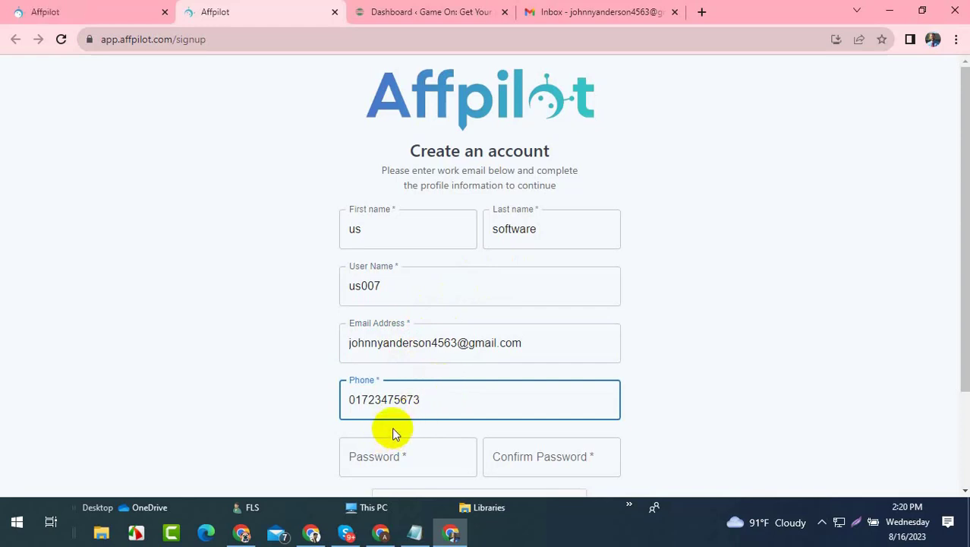
{"action": "left_click_drag", "start_coordinate": [426, 403], "coordinate": [388, 402]}
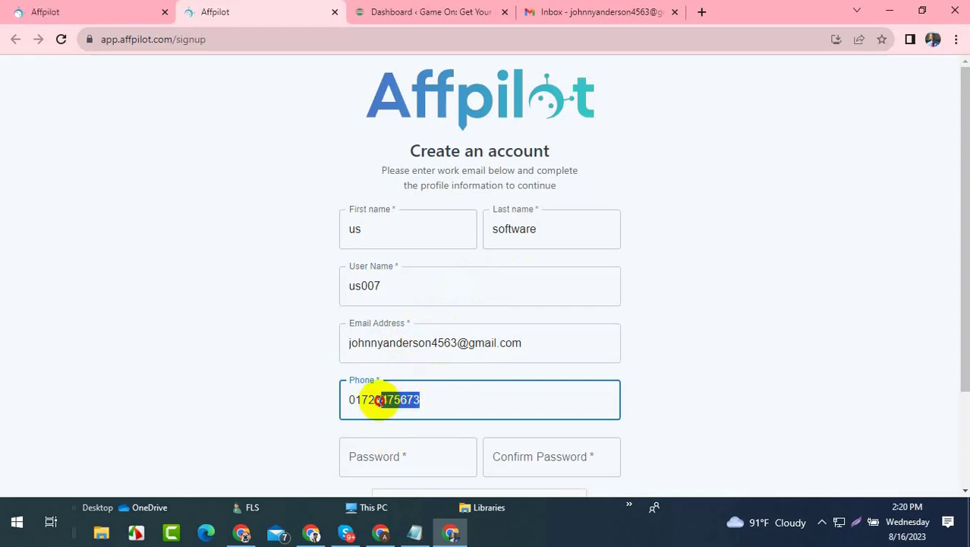
{"action": "left_click", "coordinate": [395, 456]}
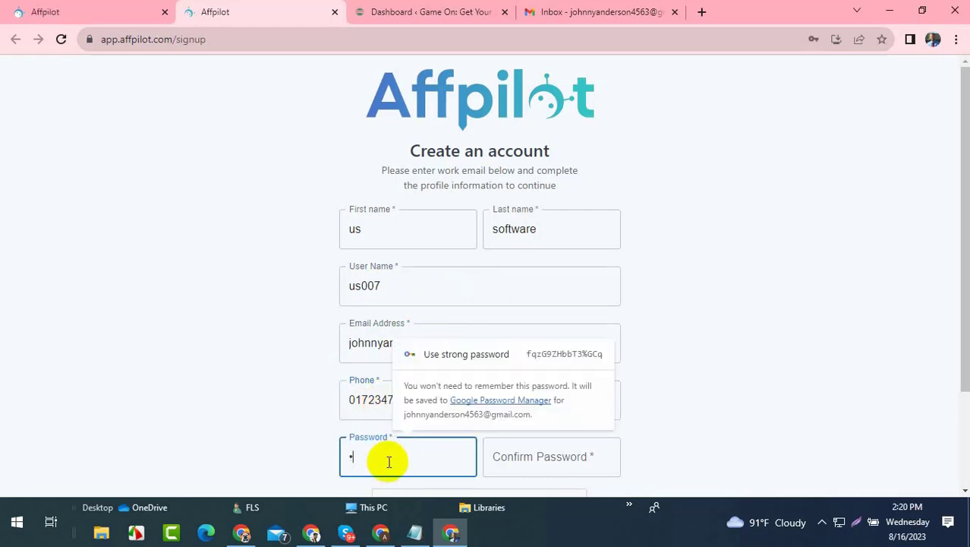
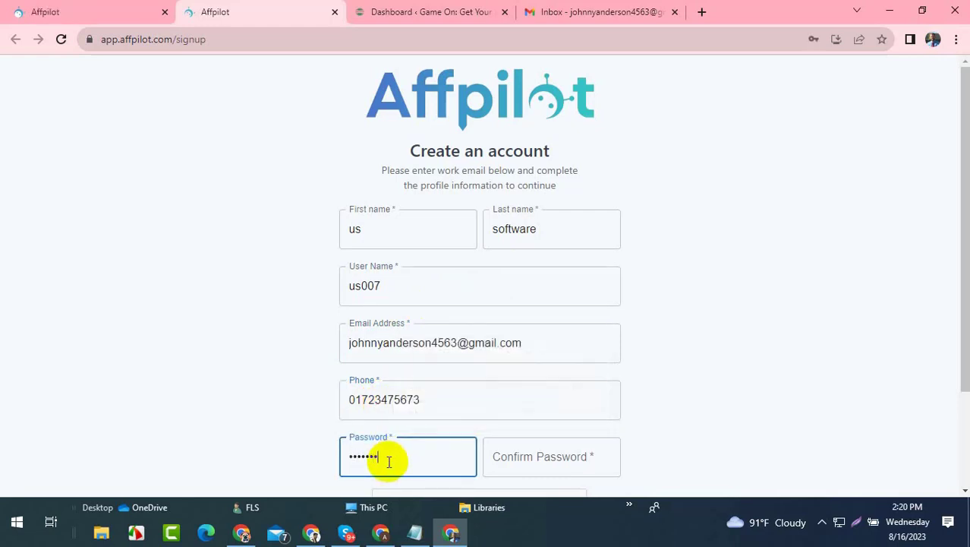
{"action": "left_click", "coordinate": [520, 454]}
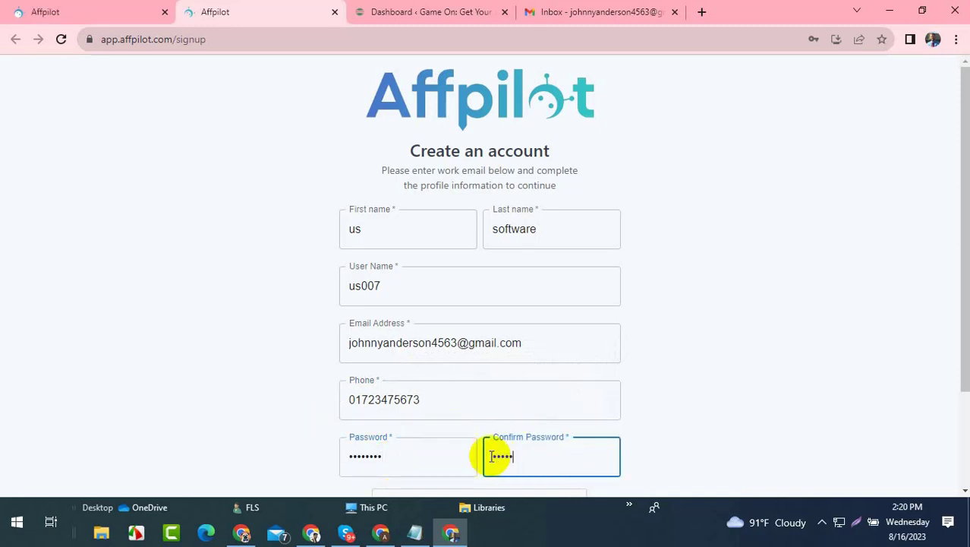
- Tick the reCAPTCHA and submit the sign-up form
{"action": "scroll", "coordinate": [486, 425], "scroll_direction": "down", "scroll_amount": 2}
{"action": "left_click", "coordinate": [429, 386]}
{"action": "left_click", "coordinate": [478, 449]}
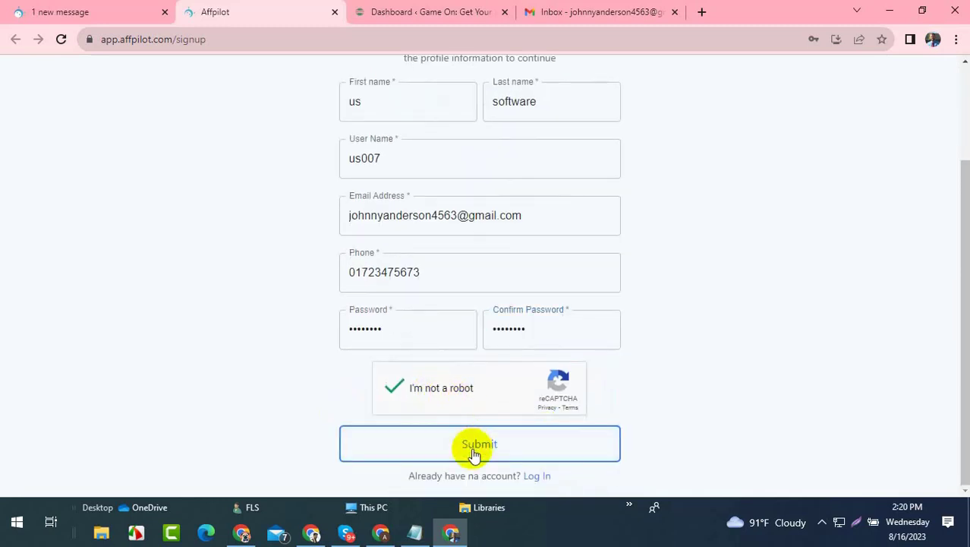
{"action": "scroll", "coordinate": [460, 364], "scroll_direction": "up", "scroll_amount": 2}
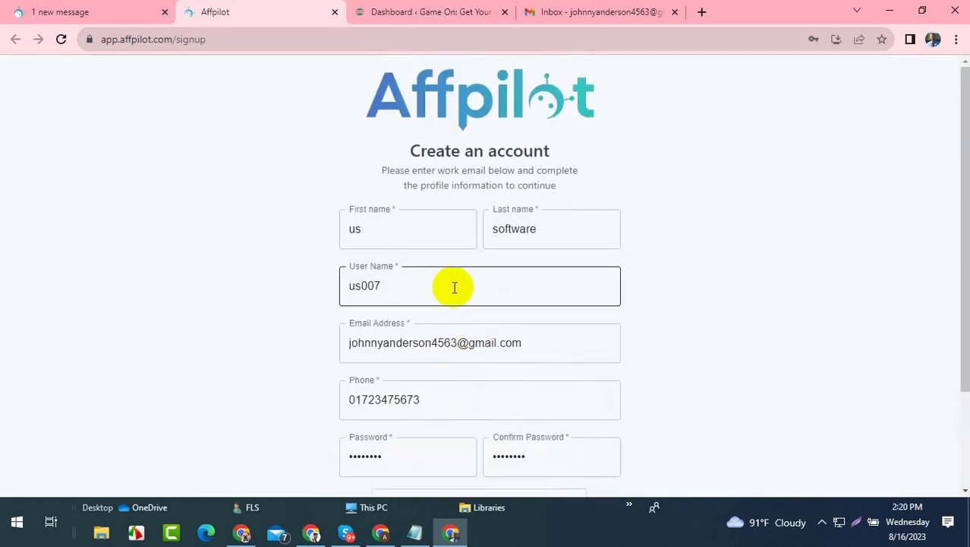
{"action": "scroll", "coordinate": [456, 288], "scroll_direction": "down", "scroll_amount": 2}
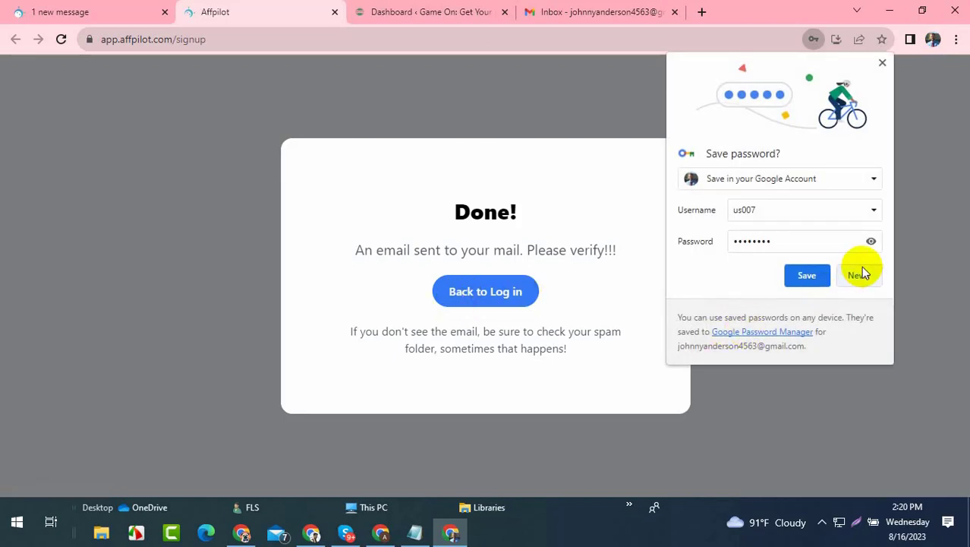
- Save the new login in Chrome and review the verification-email message
{"action": "left_click", "coordinate": [825, 276]}
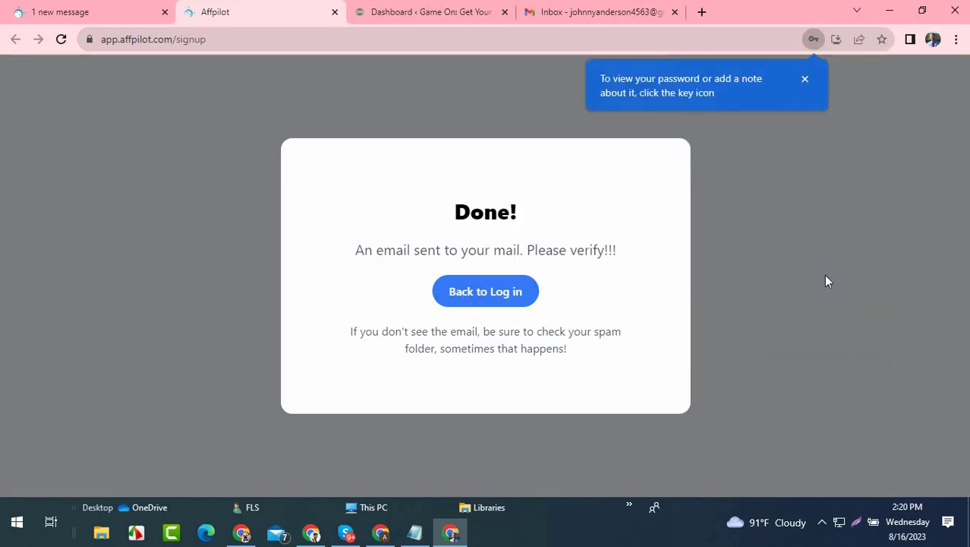
{"action": "left_click", "coordinate": [808, 80]}
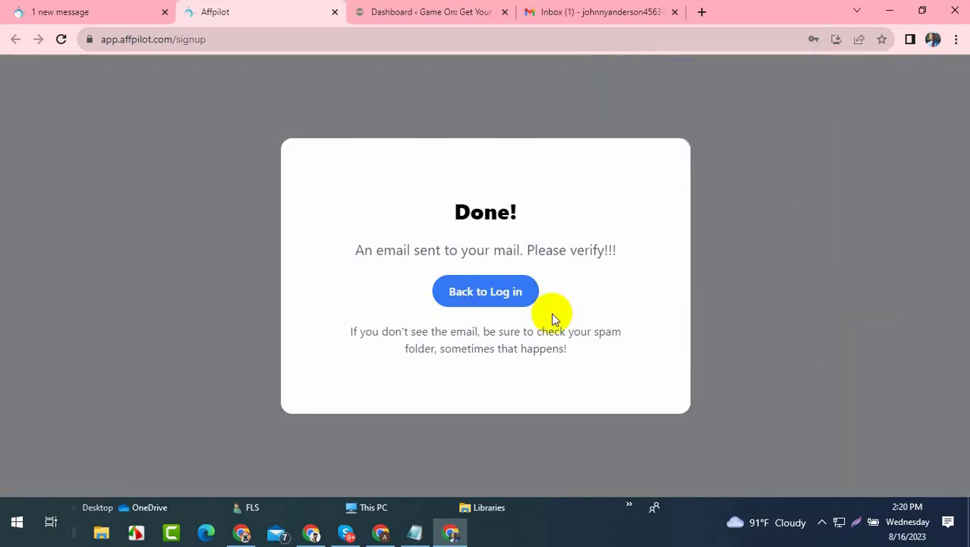
{"action": "left_click_drag", "start_coordinate": [355, 250], "coordinate": [622, 258]}
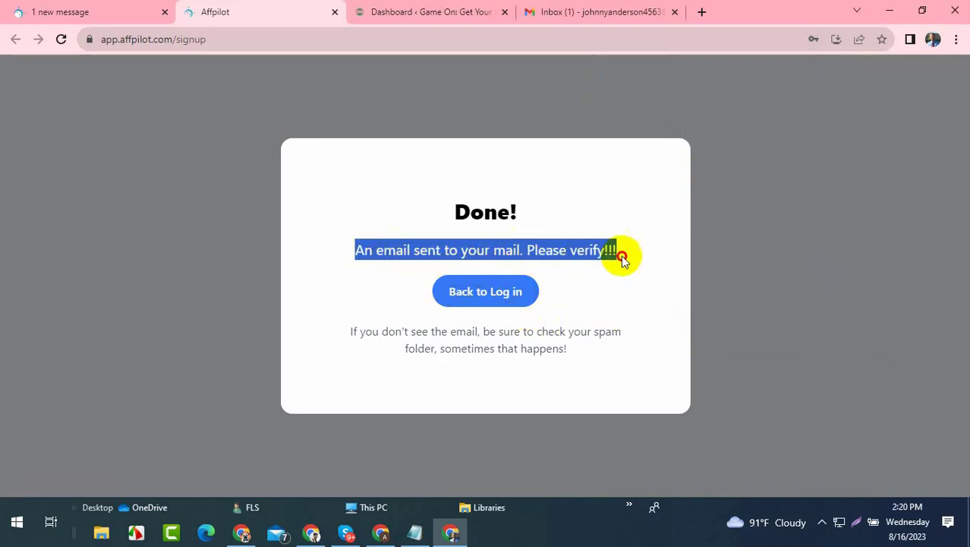
- Open the Welcome to AffPilot! e-mail in Gmail and follow its activation link
{"action": "left_click", "coordinate": [622, 9]}
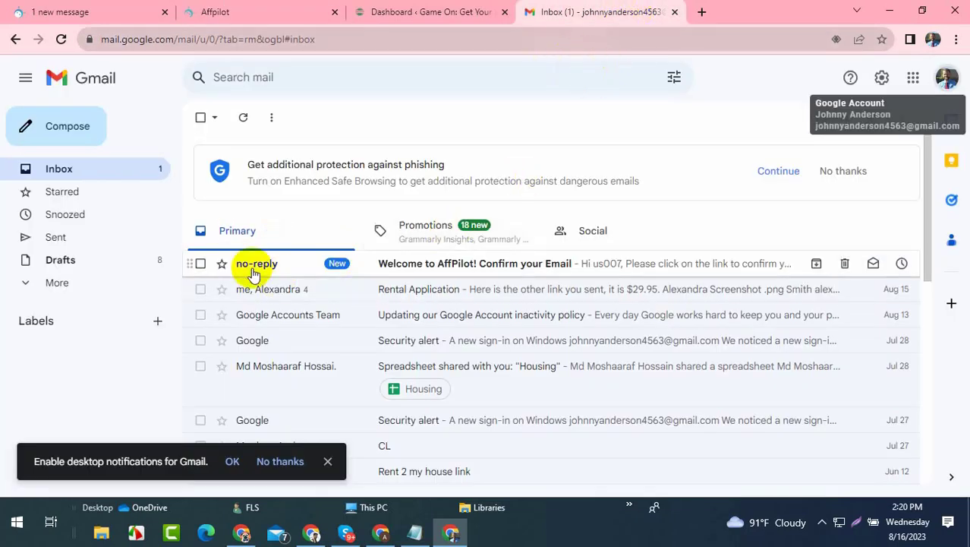
{"action": "left_click", "coordinate": [501, 266]}
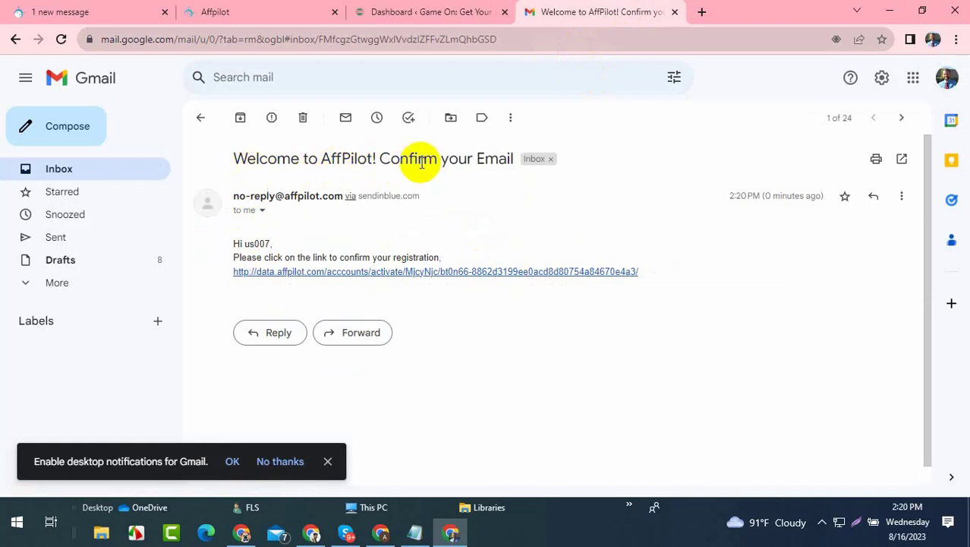
{"action": "left_click", "coordinate": [341, 273]}
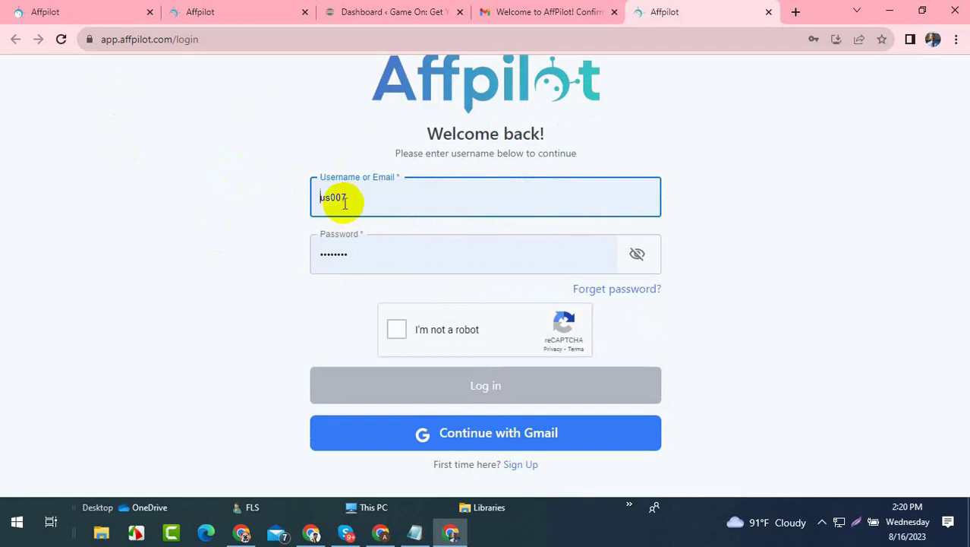
- Pass the reCAPTCHA, log in, and review the new account's dashboard showing 0 credits
{"action": "left_click", "coordinate": [429, 337]}
{"action": "left_click", "coordinate": [460, 382]}
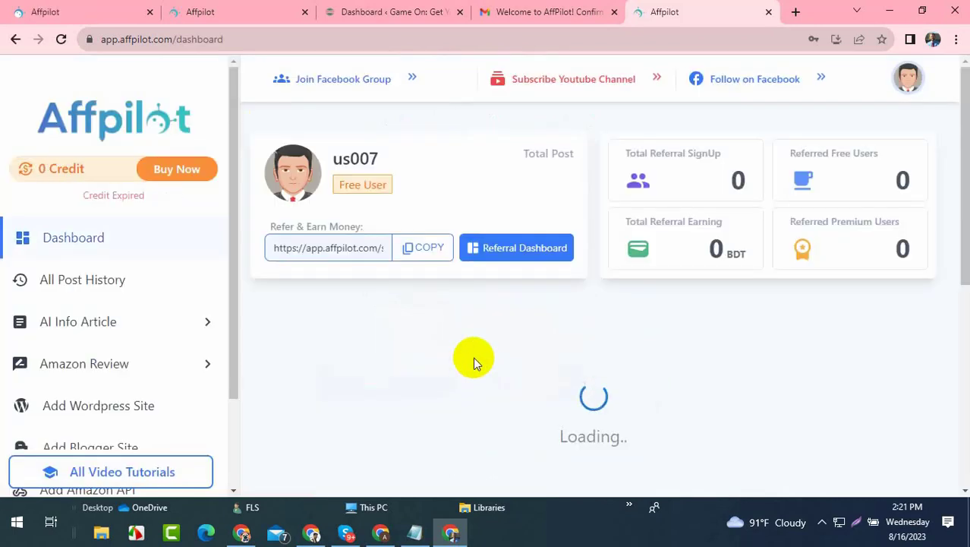
{"action": "left_click_drag", "start_coordinate": [378, 156], "coordinate": [349, 156]}
{"action": "scroll", "coordinate": [368, 277], "scroll_direction": "down", "scroll_amount": 3}
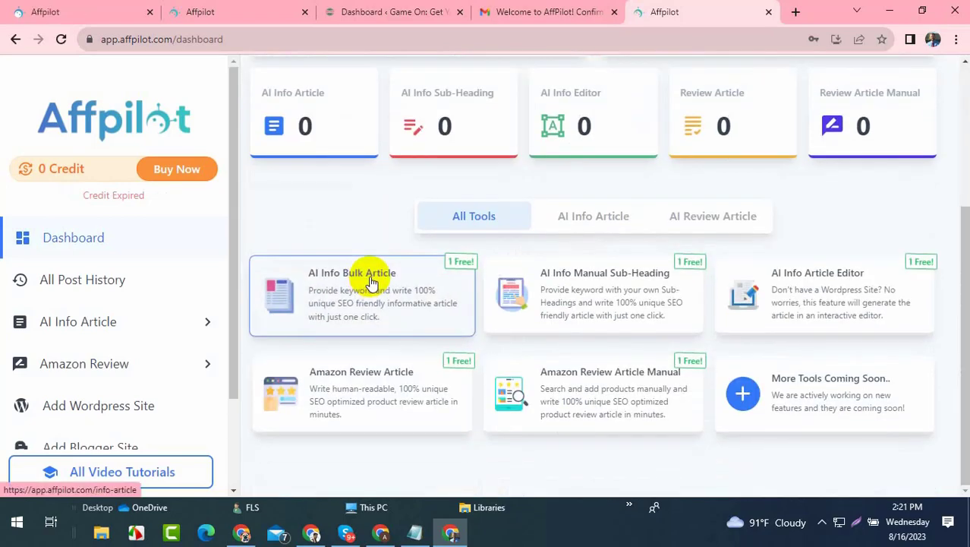
{"action": "scroll", "coordinate": [377, 300], "scroll_direction": "up", "scroll_amount": 3}
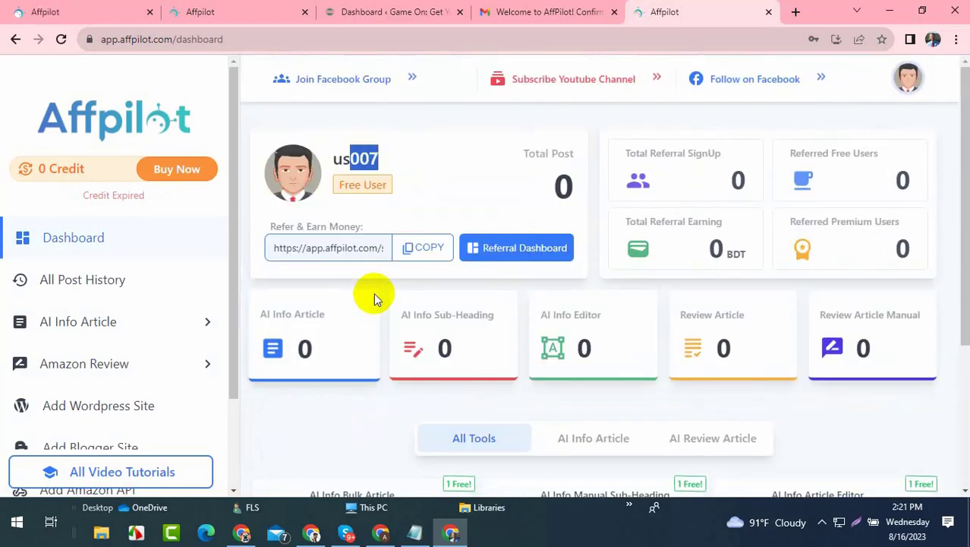
{"action": "scroll", "coordinate": [374, 301], "scroll_direction": "down", "scroll_amount": 3}
{"action": "scroll", "coordinate": [372, 297], "scroll_direction": "up", "scroll_amount": 3}
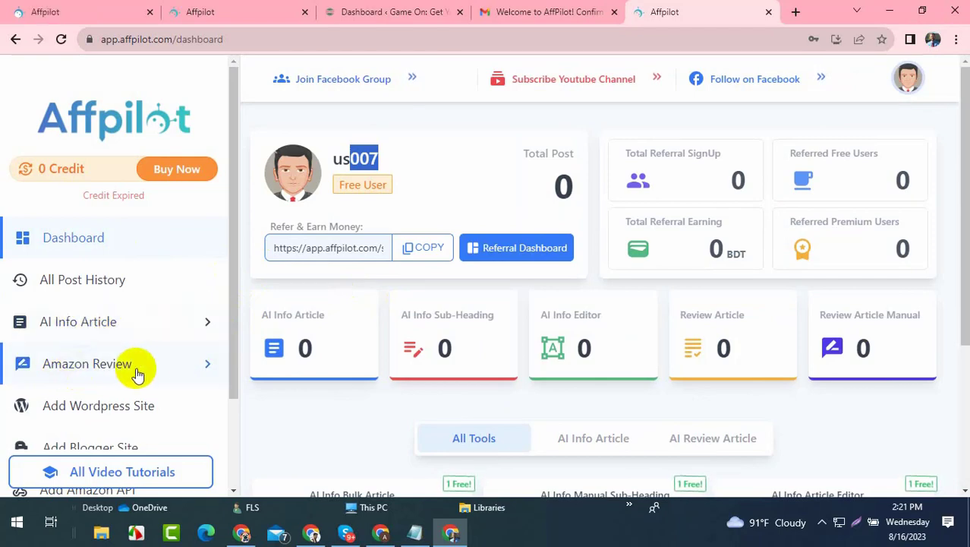
- Expand the AI Info Article menu in the sidebar
{"action": "scroll", "coordinate": [129, 346], "scroll_direction": "down", "scroll_amount": 3}
{"action": "scroll", "coordinate": [125, 334], "scroll_direction": "down", "scroll_amount": 3}
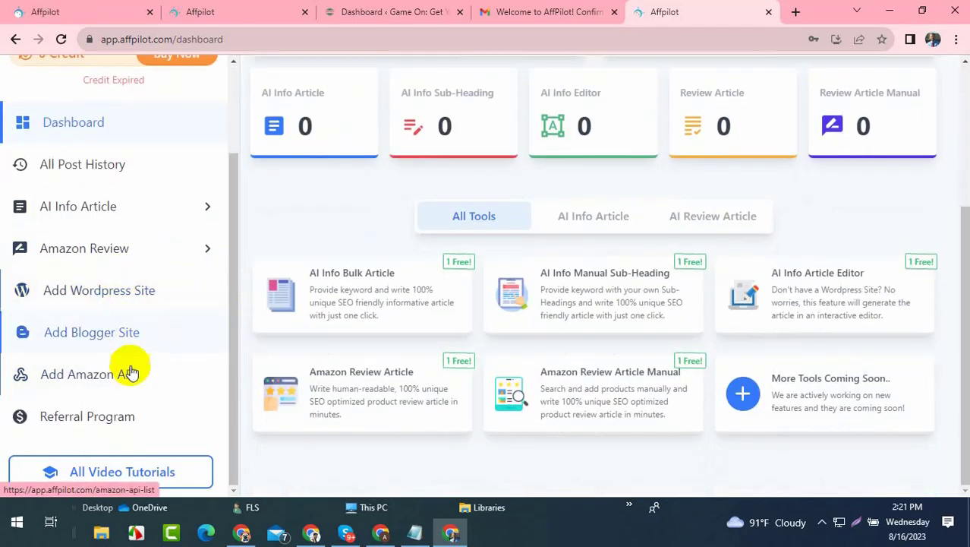
{"action": "scroll", "coordinate": [130, 372], "scroll_direction": "up", "scroll_amount": 2}
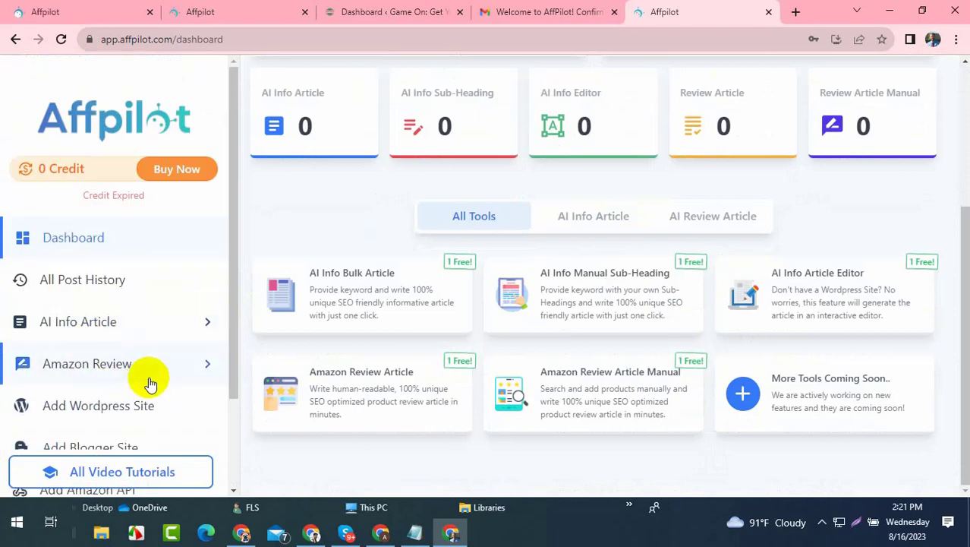
{"action": "left_click", "coordinate": [166, 324]}
{"action": "scroll", "coordinate": [162, 320], "scroll_direction": "down", "scroll_amount": 3}
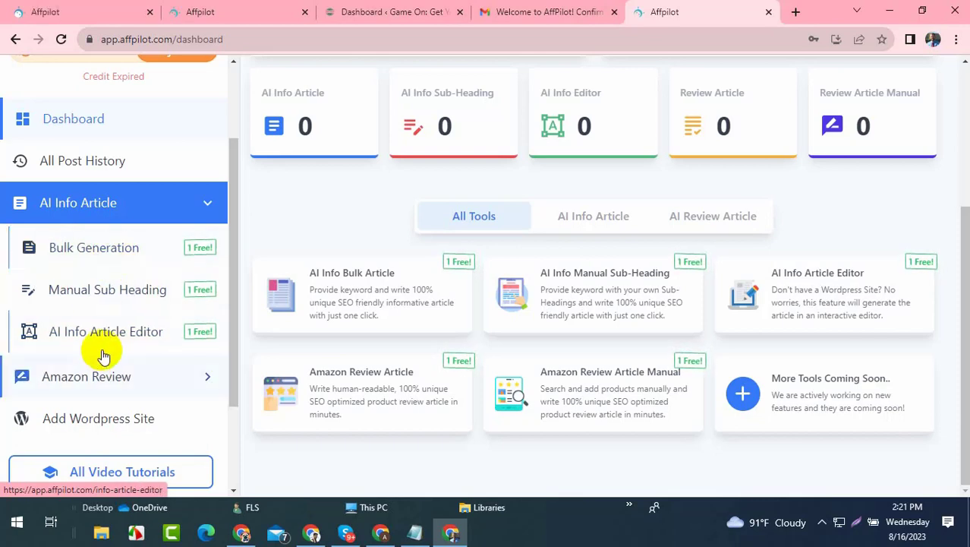
- Look over the AI Info Article Editor and Bulk Generation forms, including the Keywords box
{"action": "left_click", "coordinate": [99, 332]}
{"action": "scroll", "coordinate": [630, 288], "scroll_direction": "up", "scroll_amount": 3}
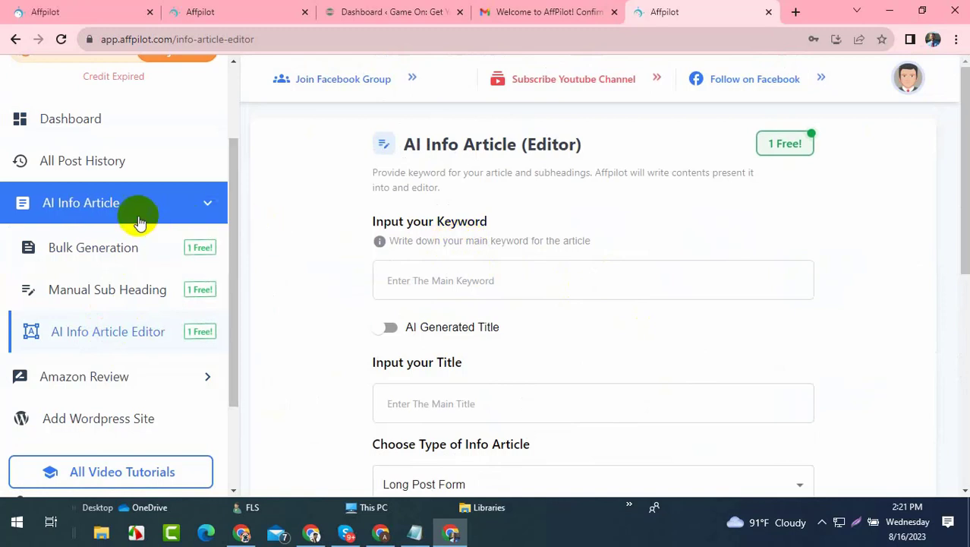
{"action": "left_click", "coordinate": [93, 244]}
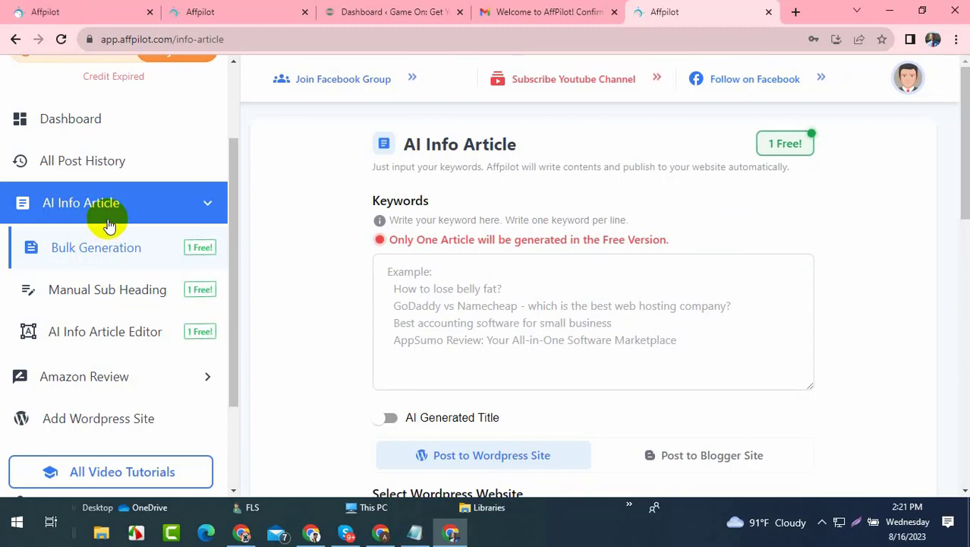
{"action": "left_click", "coordinate": [459, 301]}
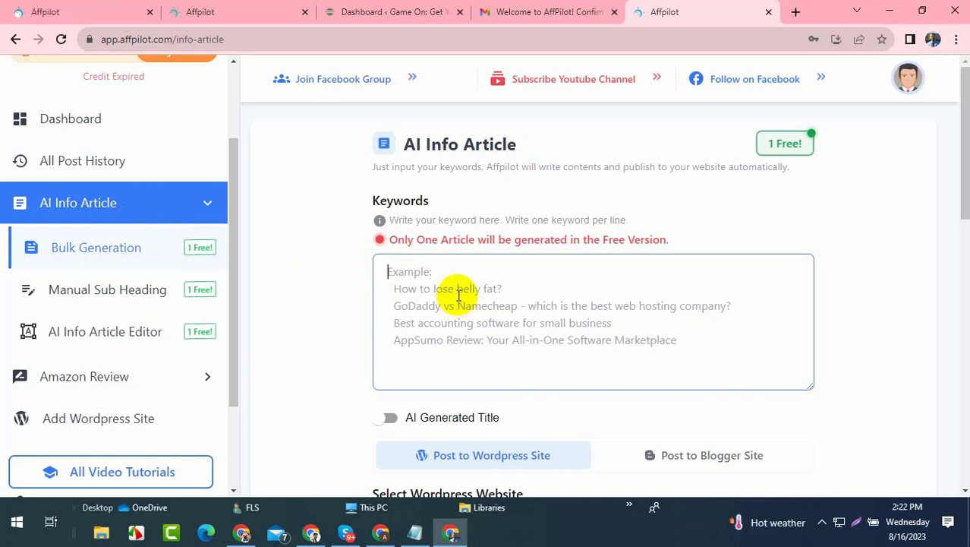
{"action": "scroll", "coordinate": [460, 289], "scroll_direction": "down", "scroll_amount": 2}
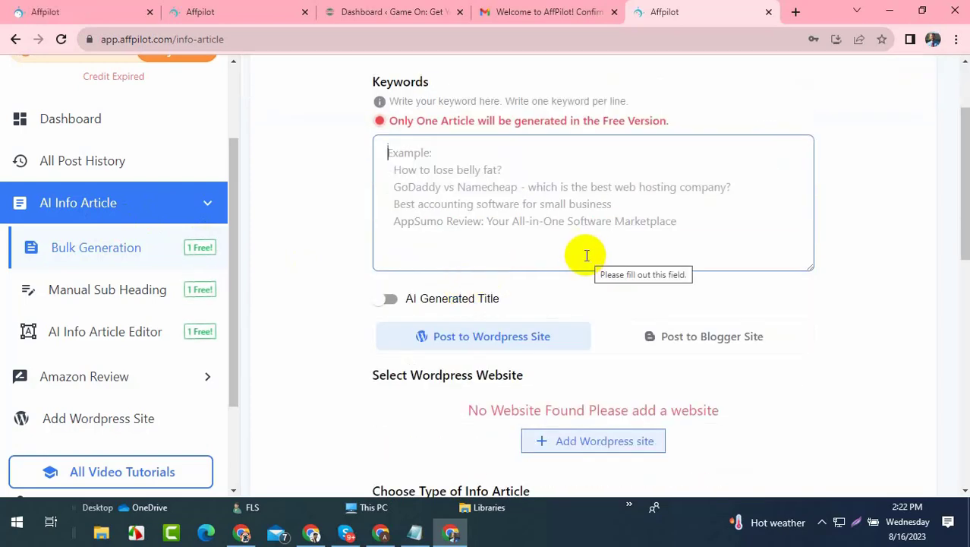
{"action": "scroll", "coordinate": [573, 251], "scroll_direction": "up", "scroll_amount": 1}
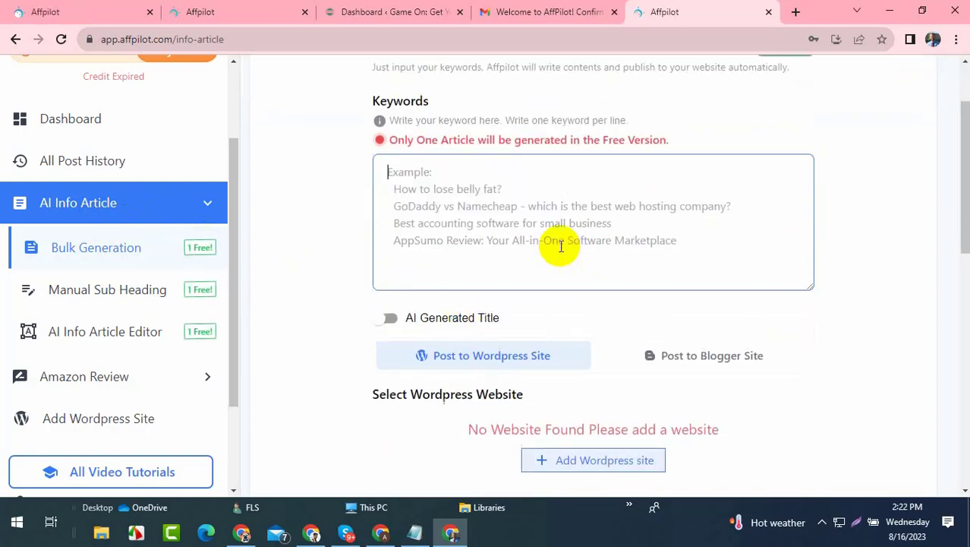
{"action": "scroll", "coordinate": [558, 249], "scroll_direction": "down", "scroll_amount": 8}
{"action": "scroll", "coordinate": [557, 247], "scroll_direction": "up", "scroll_amount": 9}
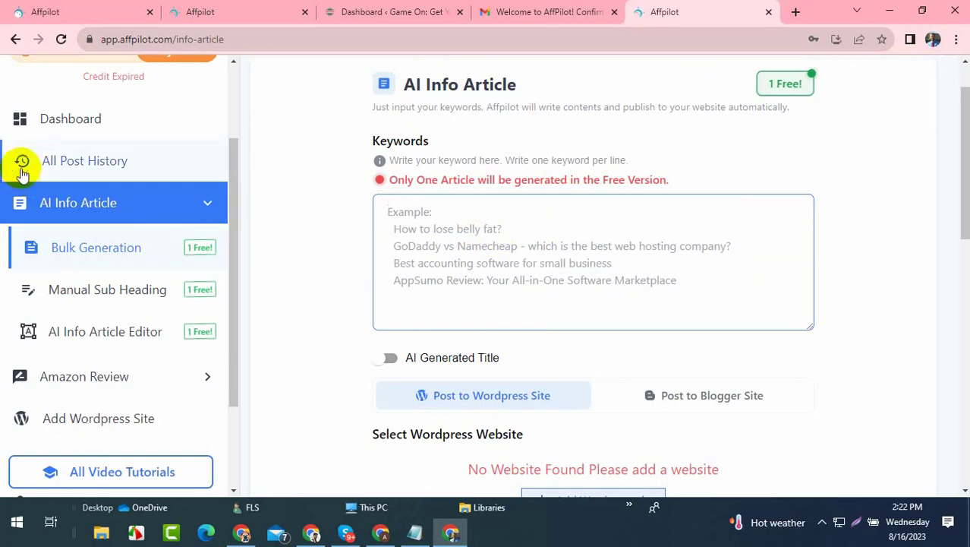
- Return to the Affpilot Dashboard, then bring up the affpilot.com homepage tab
{"action": "left_click", "coordinate": [86, 121]}
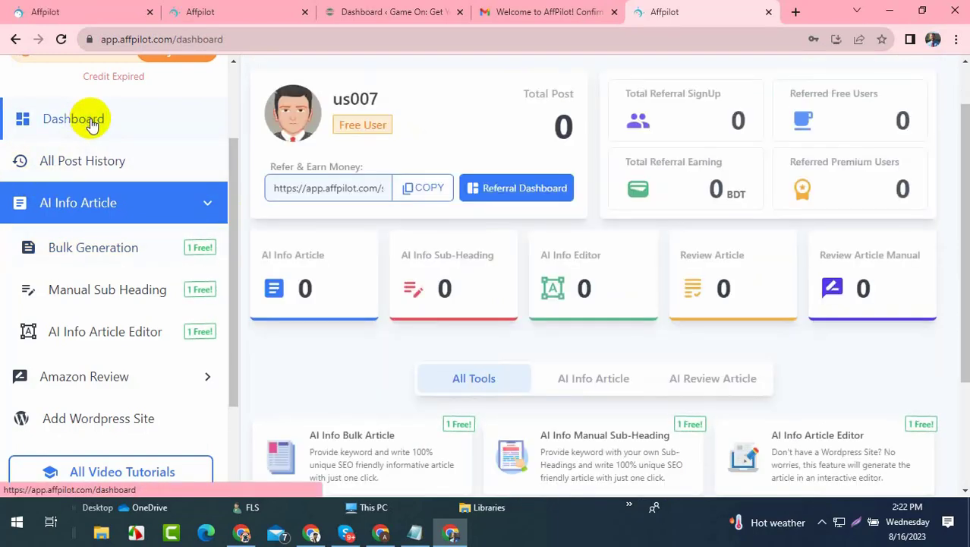
{"action": "scroll", "coordinate": [91, 124], "scroll_direction": "down", "scroll_amount": 2}
{"action": "left_click", "coordinate": [389, 13]}
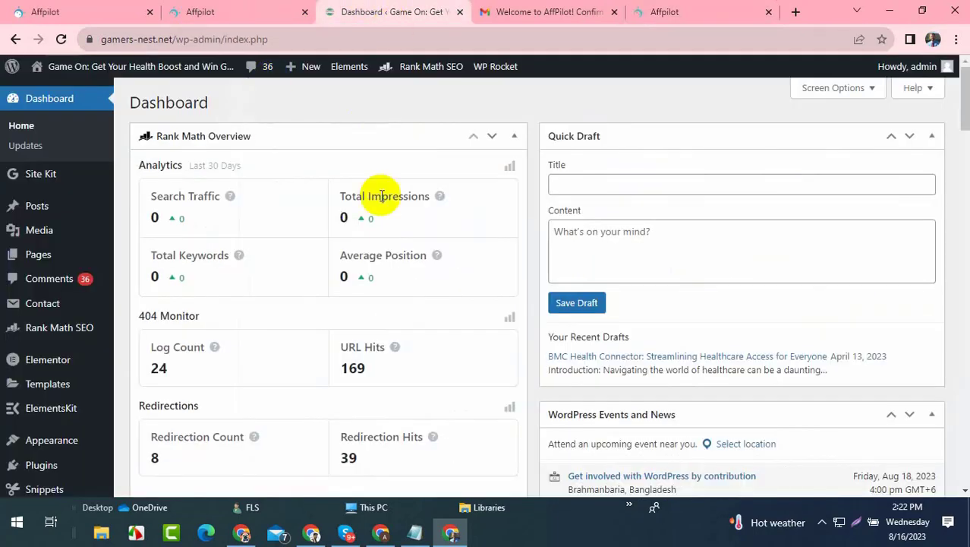
{"action": "left_click", "coordinate": [182, 12]}
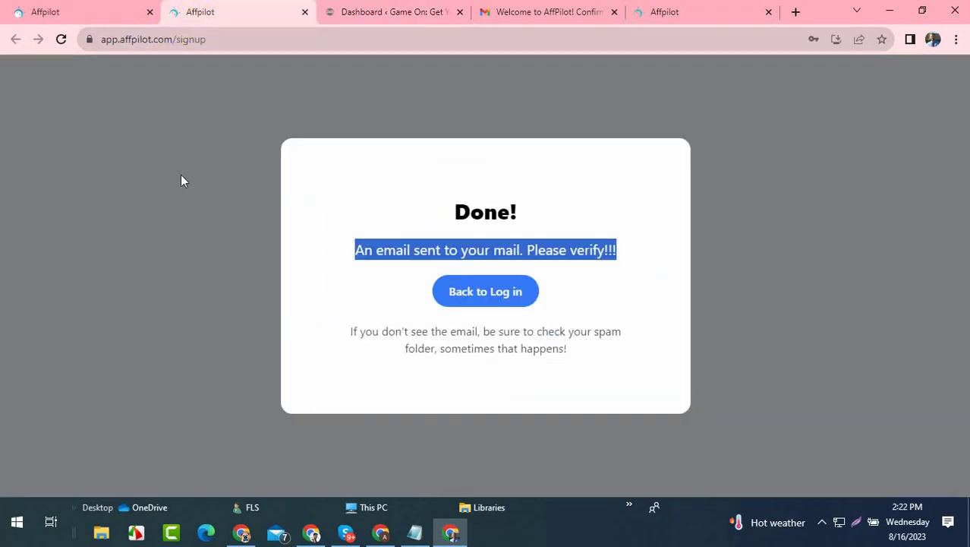
{"action": "left_click", "coordinate": [125, 7]}
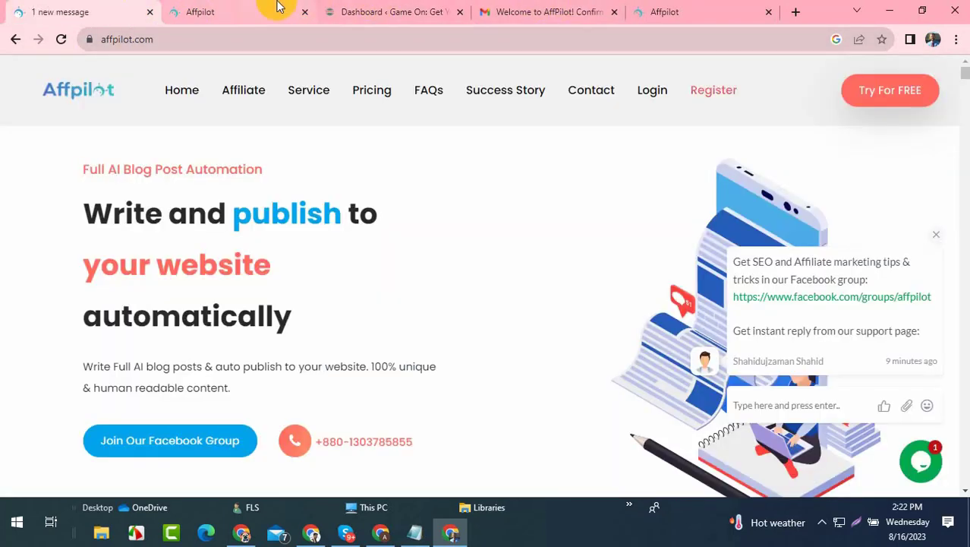
- Close the signup tab, open the empty Website List, then show the WordPress dashboard
{"action": "left_click", "coordinate": [304, 11]}
{"action": "left_click_drag", "start_coordinate": [515, 8], "coordinate": [190, 6]}
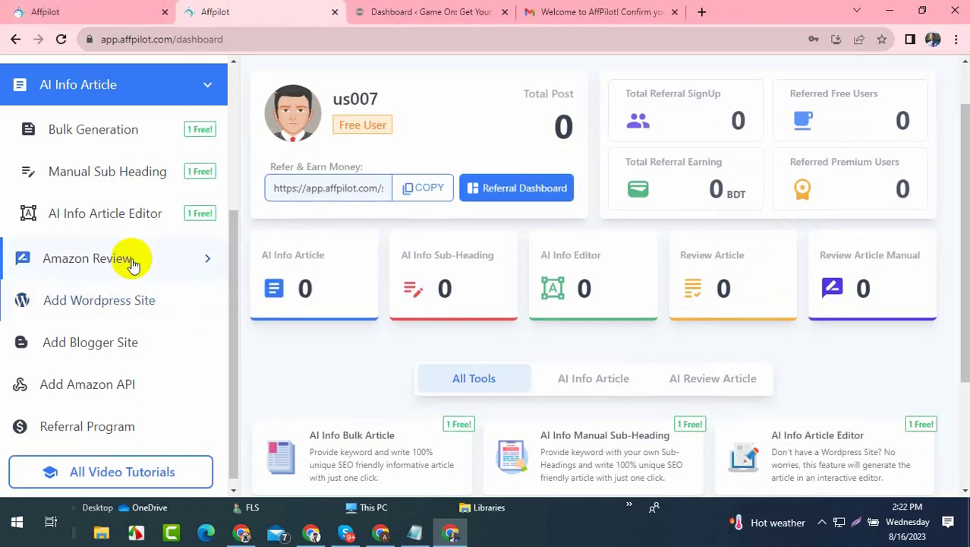
{"action": "scroll", "coordinate": [137, 253], "scroll_direction": "down", "scroll_amount": 1}
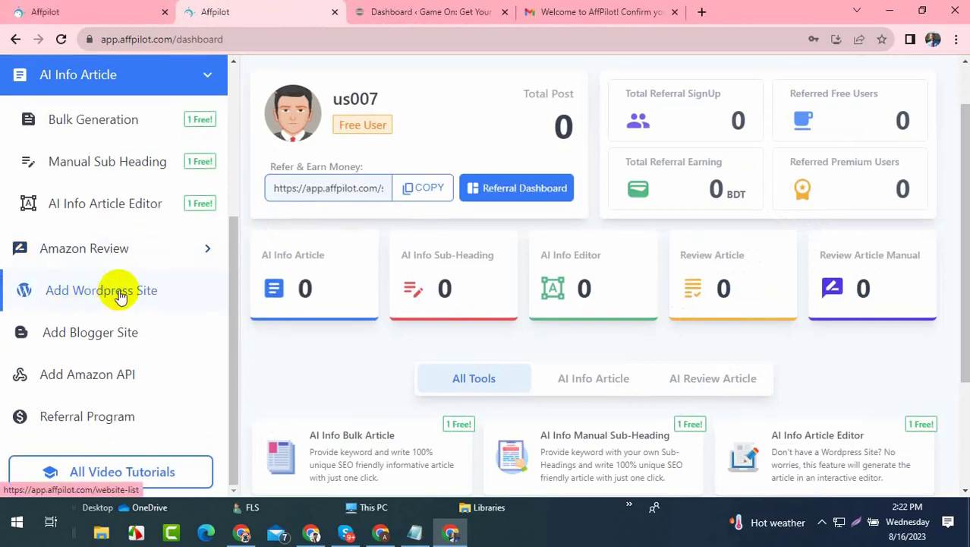
{"action": "left_click", "coordinate": [122, 291]}
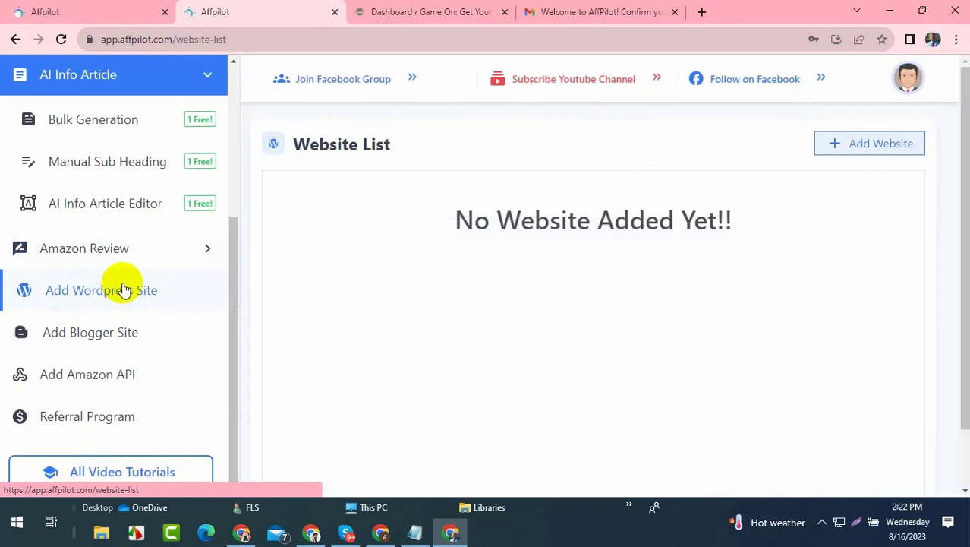
{"action": "left_click", "coordinate": [405, 10]}
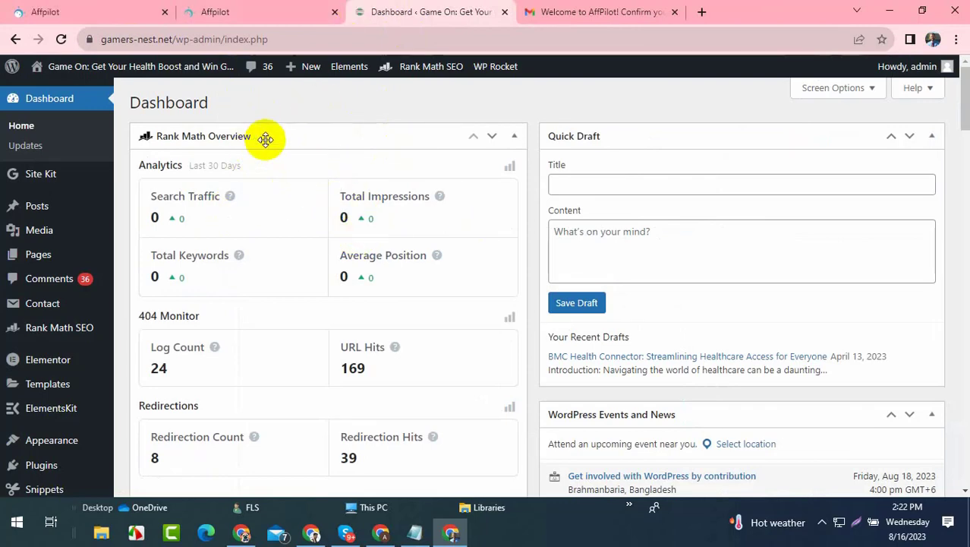
- Open the WordPress Users > Profile page, then go back to Affpilot's Website List
{"action": "scroll", "coordinate": [61, 250], "scroll_direction": "down", "scroll_amount": 2}
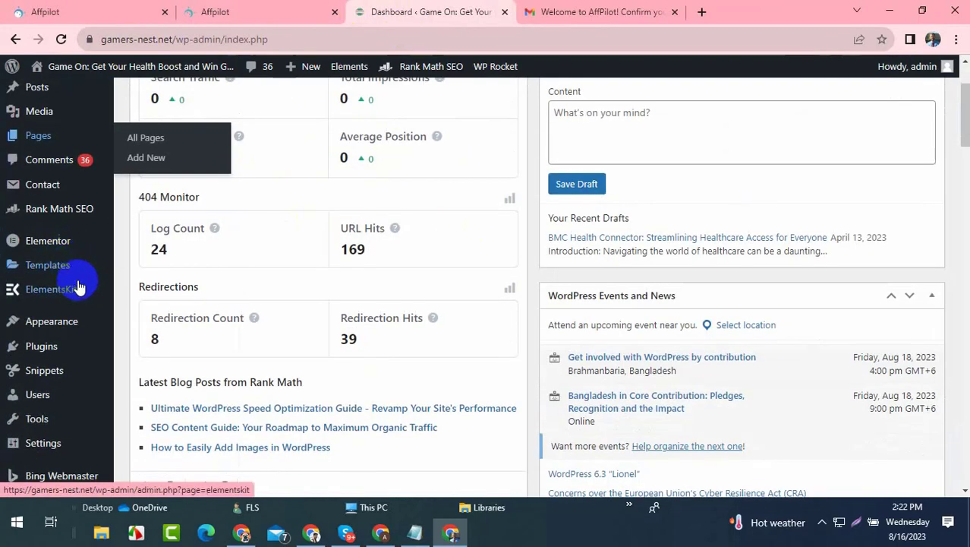
{"action": "mouse_move", "coordinate": [50, 402]}
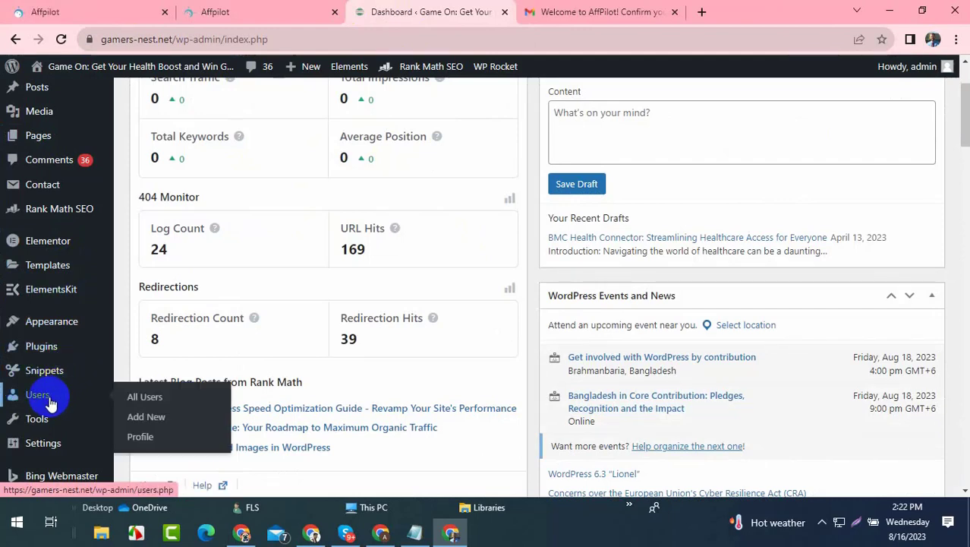
{"action": "left_click", "coordinate": [143, 438]}
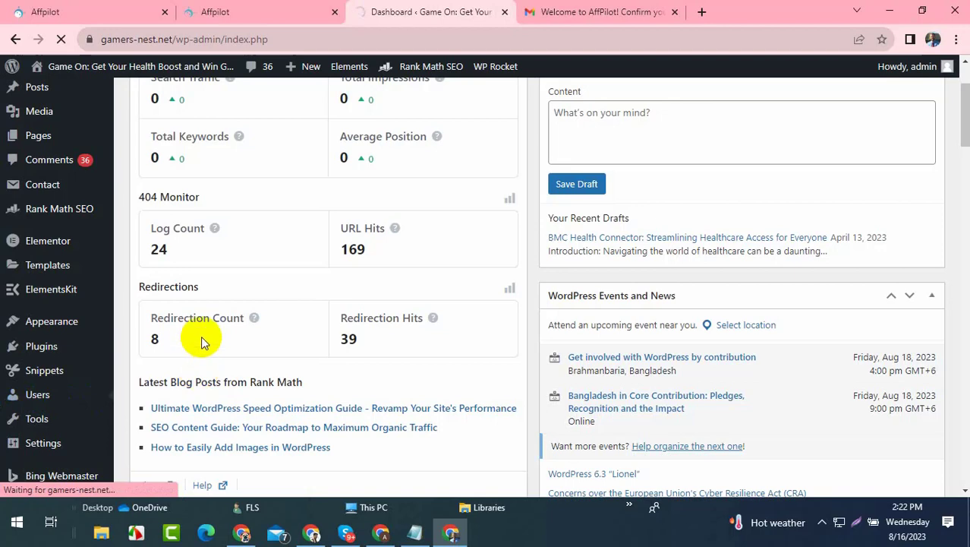
{"action": "left_click", "coordinate": [220, 9]}
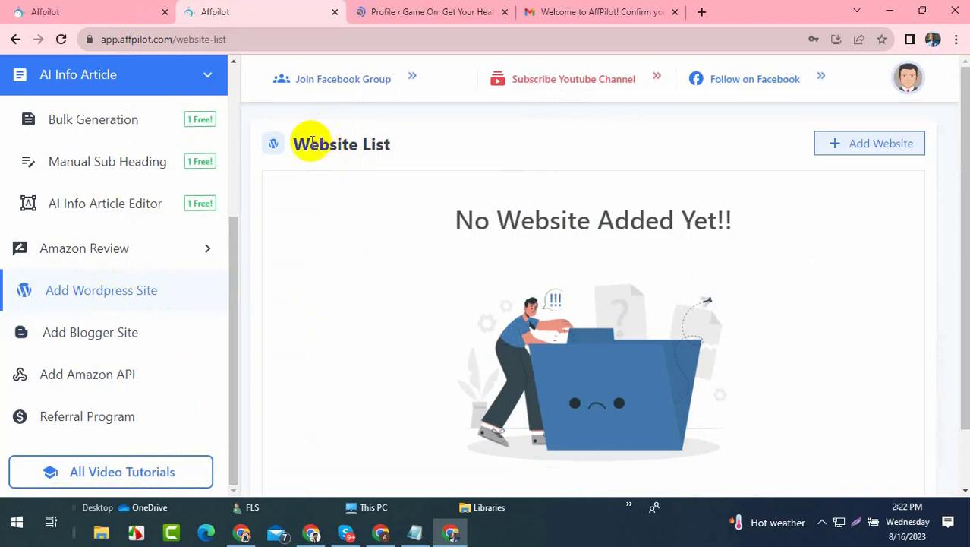
{"action": "scroll", "coordinate": [639, 246], "scroll_direction": "down", "scroll_amount": 1}
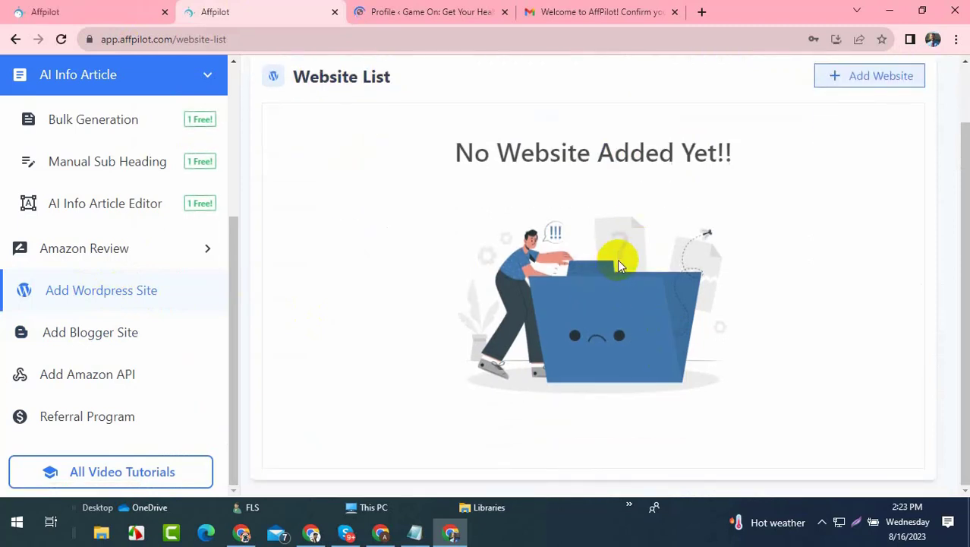
{"action": "scroll", "coordinate": [617, 258], "scroll_direction": "up", "scroll_amount": 1}
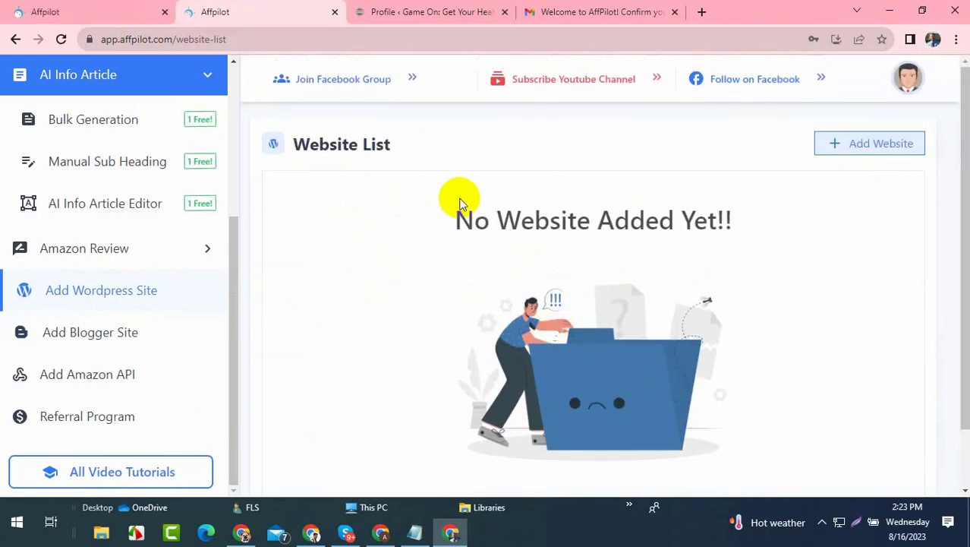
{"action": "scroll", "coordinate": [464, 195], "scroll_direction": "down", "scroll_amount": 1}
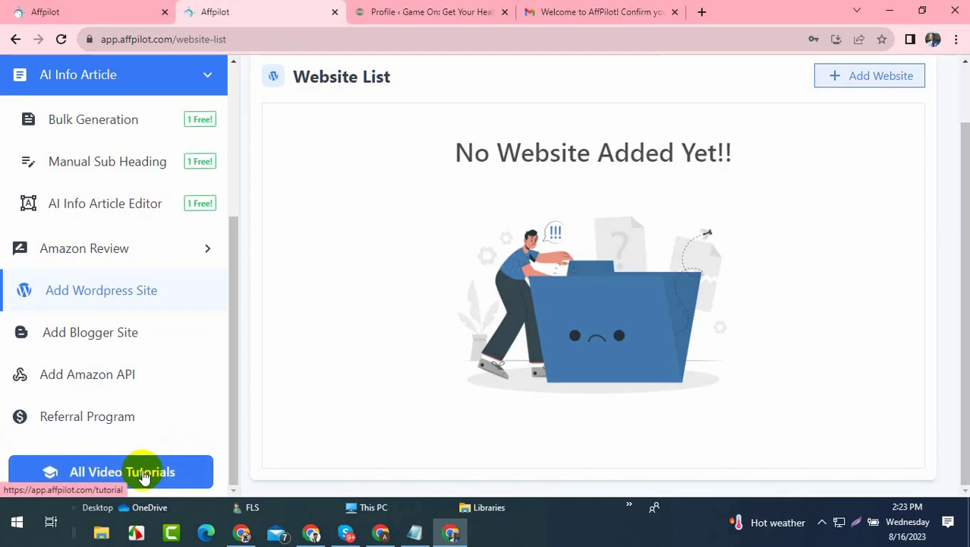
{"action": "scroll", "coordinate": [470, 311], "scroll_direction": "up", "scroll_amount": 1}
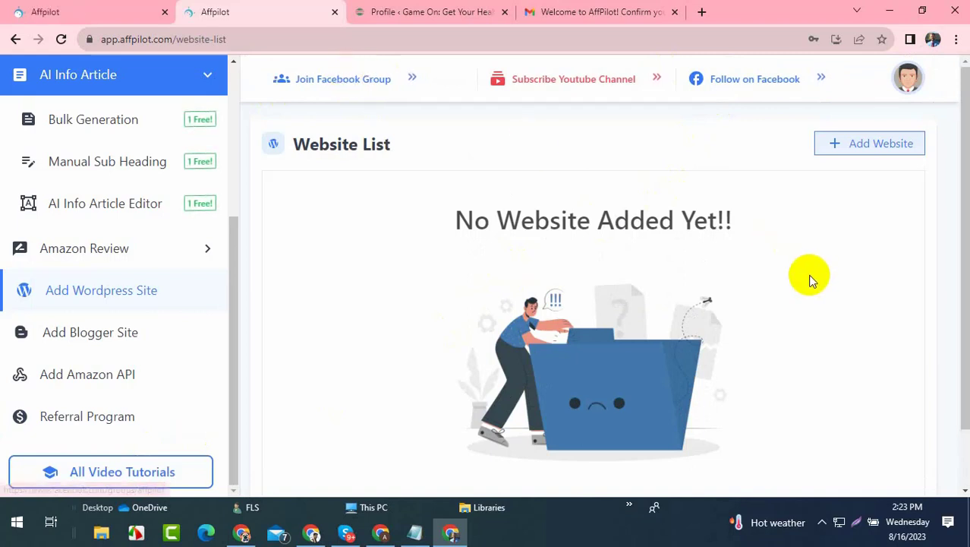
- Add a new WordPress site titled gamers-nest with URL gamers-nest.net
{"action": "left_click", "coordinate": [858, 156]}
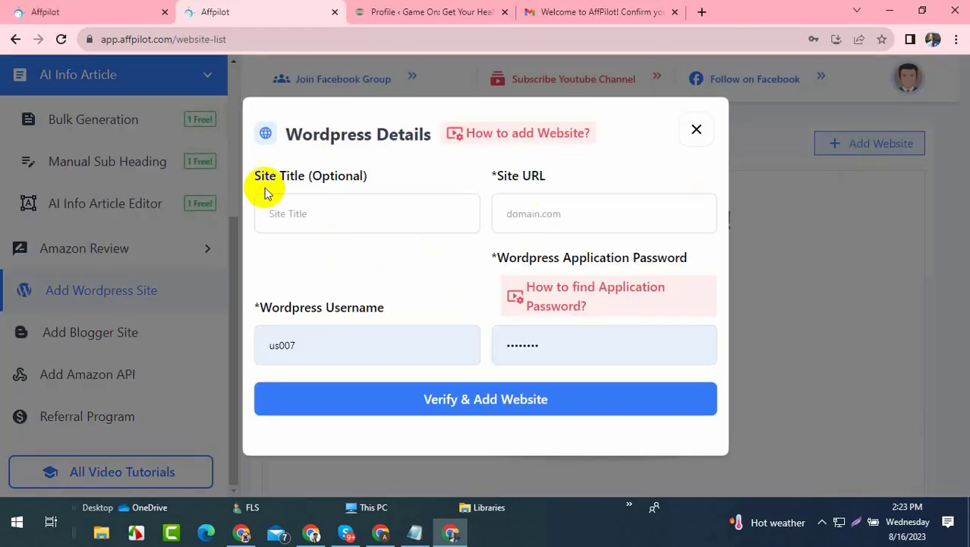
{"action": "left_click", "coordinate": [292, 215]}
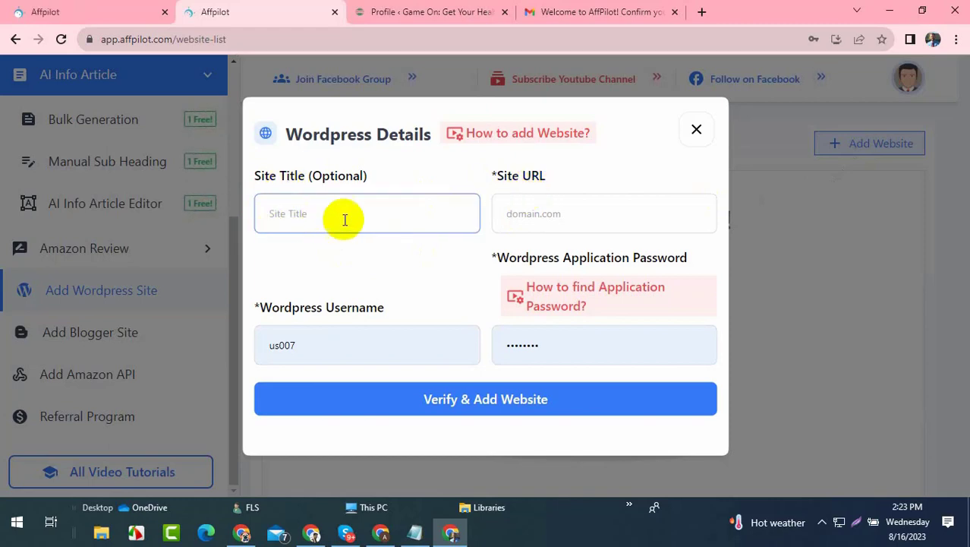
{"action": "left_click", "coordinate": [480, 12]}
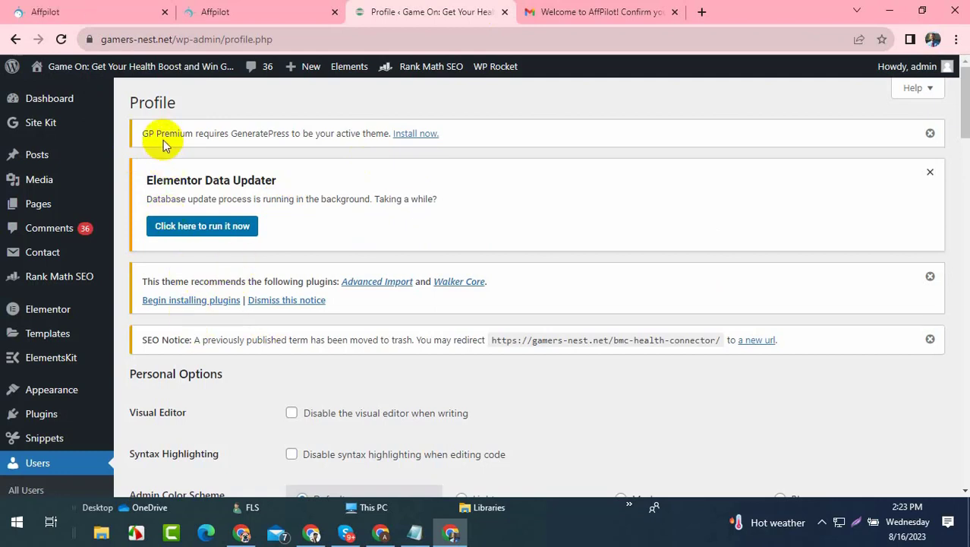
{"action": "mouse_move", "coordinate": [175, 38]}
{"action": "left_mouse_down"}
{"action": "mouse_move", "coordinate": [86, 37]}
{"action": "mouse_move", "coordinate": [186, 38]}
{"action": "left_mouse_up"}
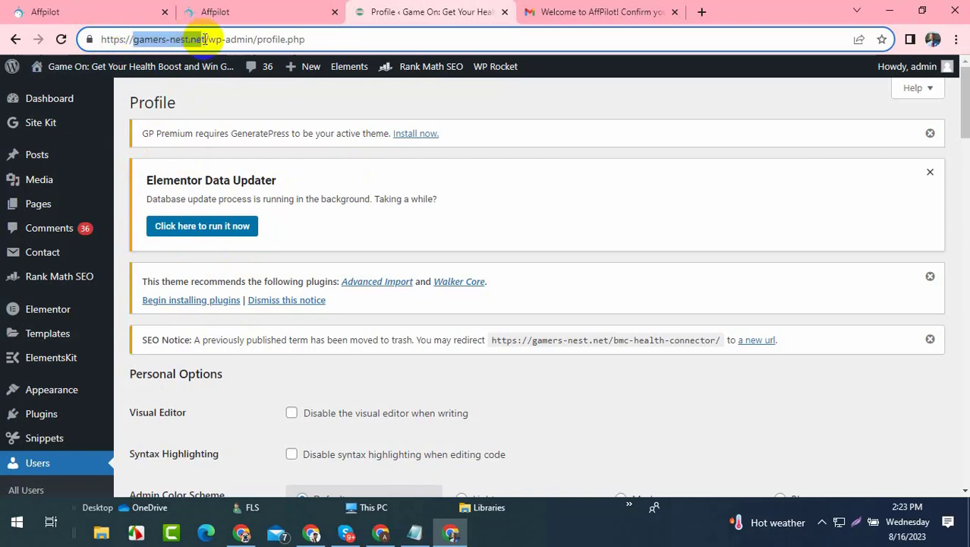
{"action": "left_click", "coordinate": [275, 6]}
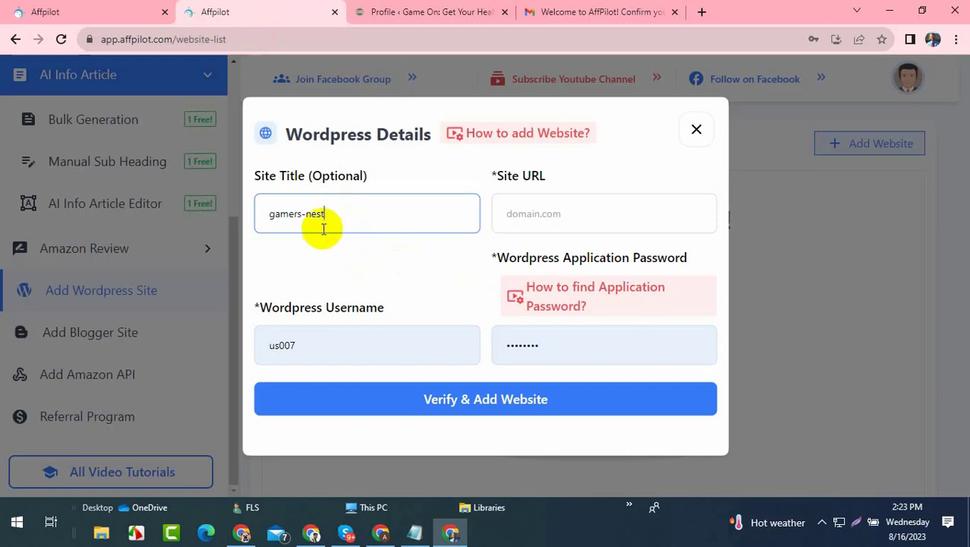
{"action": "left_click", "coordinate": [524, 213]}
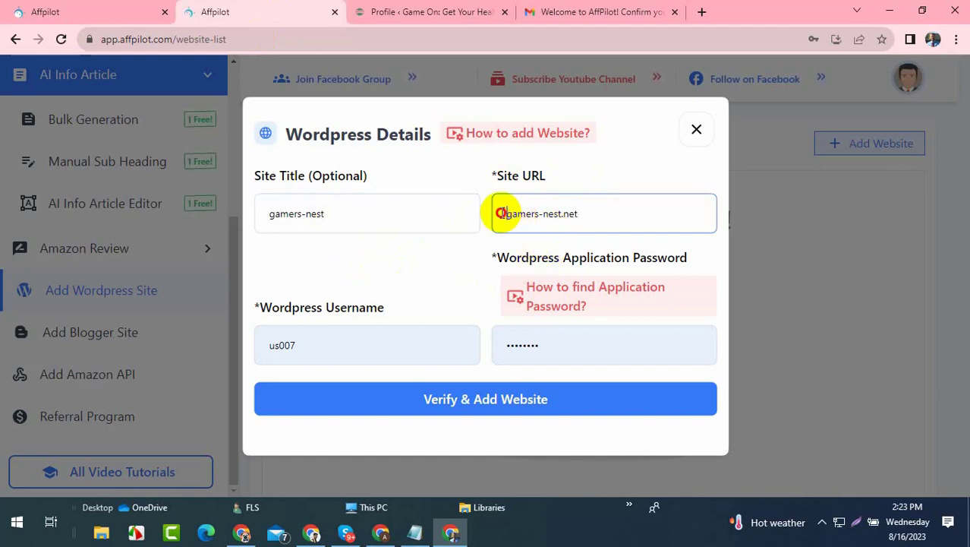
{"action": "left_click_drag", "start_coordinate": [585, 213], "coordinate": [508, 213]}
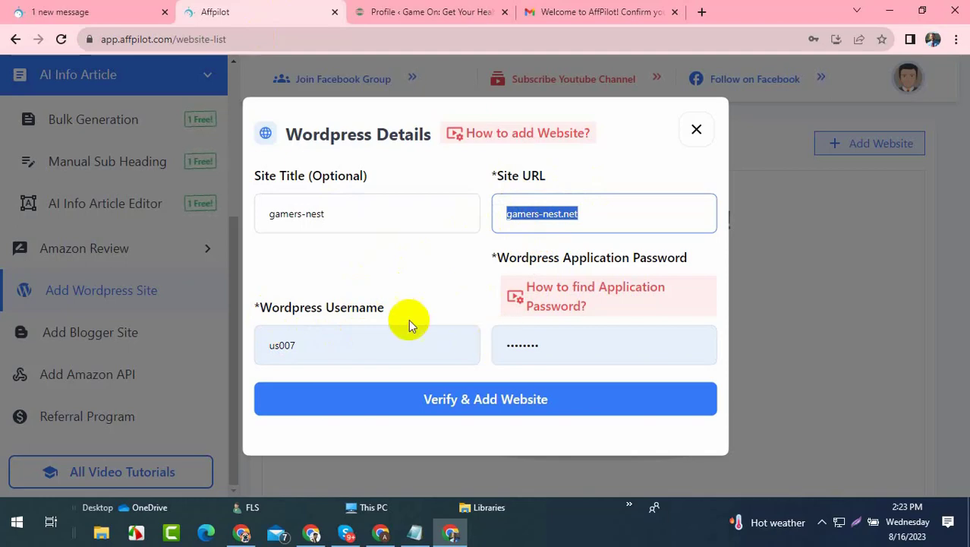
- Replace the username with admin and clear the old application password
{"action": "left_click_drag", "start_coordinate": [262, 307], "coordinate": [397, 307]}
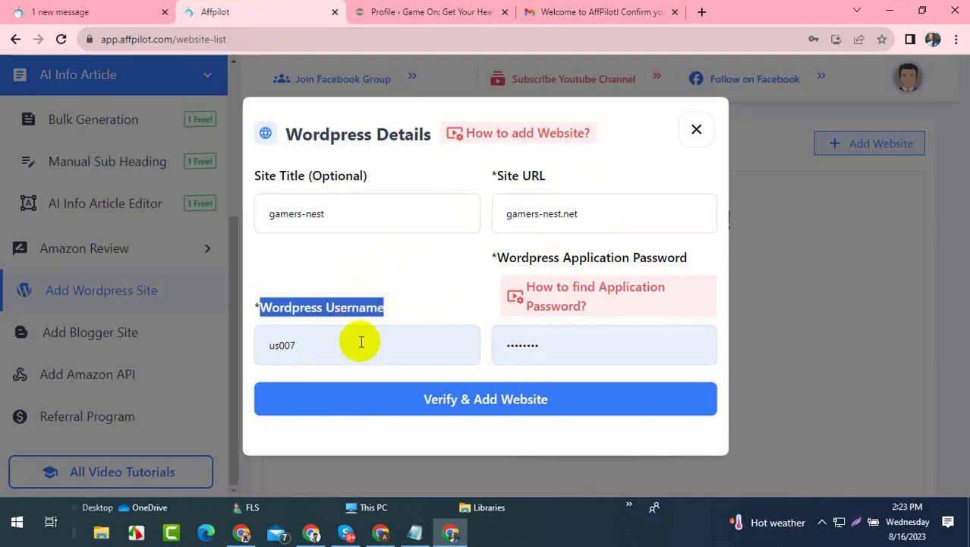
{"action": "left_click", "coordinate": [448, 13]}
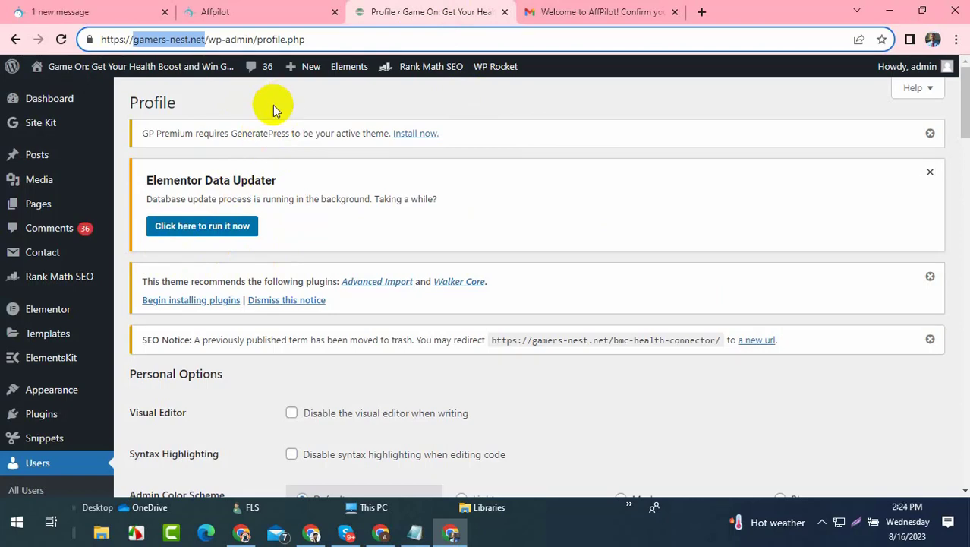
{"action": "left_click", "coordinate": [267, 11]}
{"action": "left_click", "coordinate": [332, 350]}
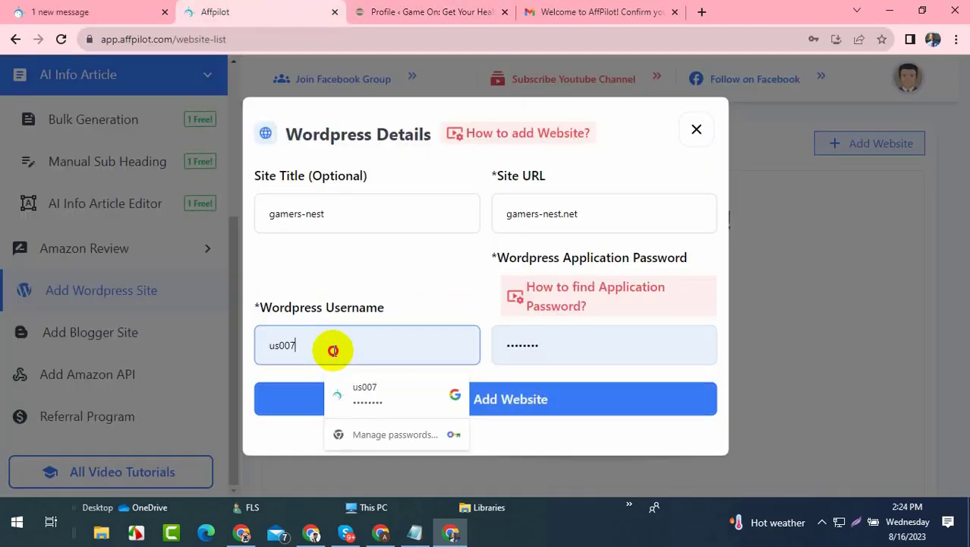
{"action": "type", "text": "as"}
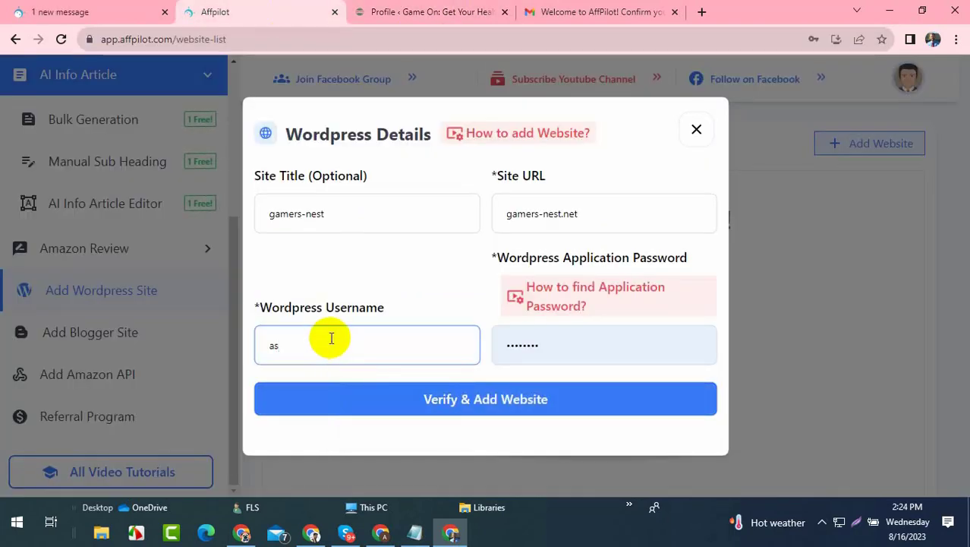
{"action": "type", "text": "dmin"}
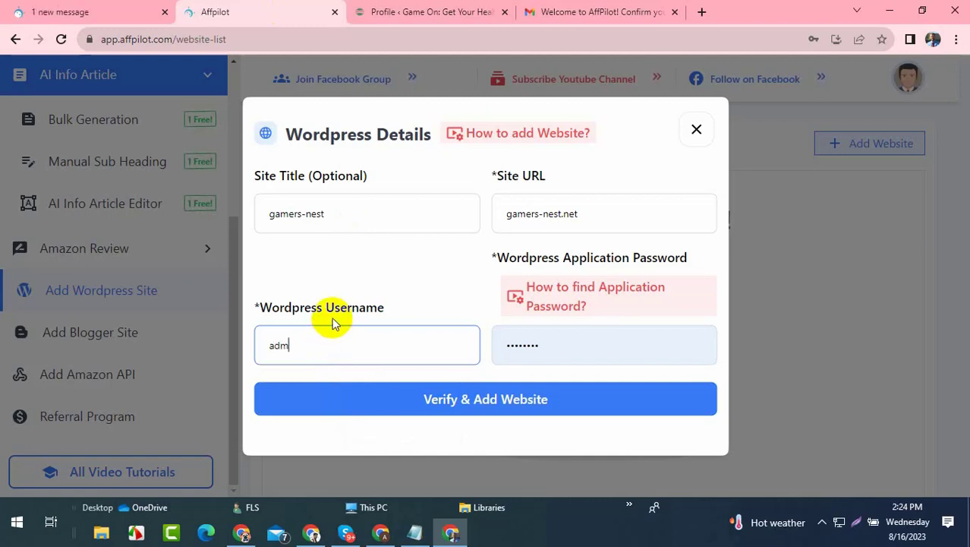
{"action": "left_click", "coordinate": [520, 348]}
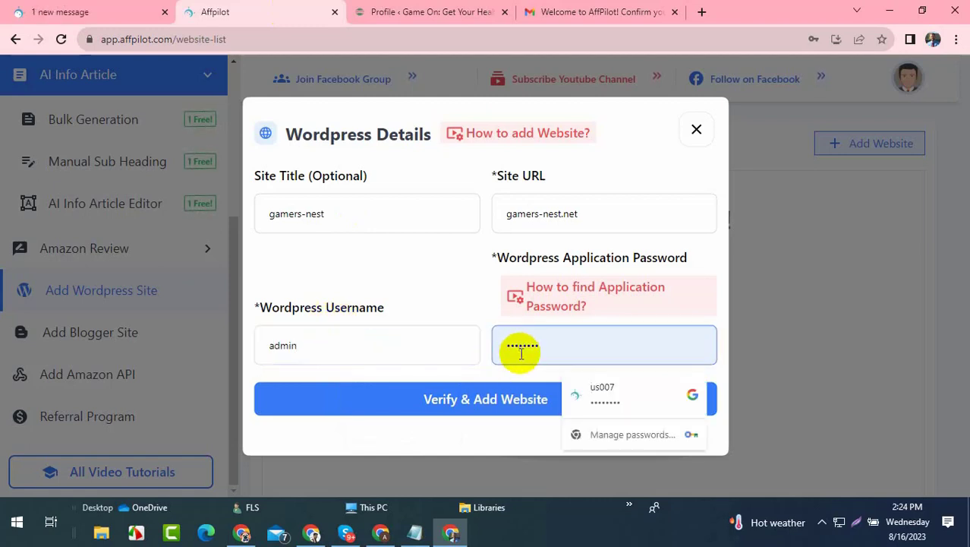
{"action": "key", "text": "ctrl+v"}
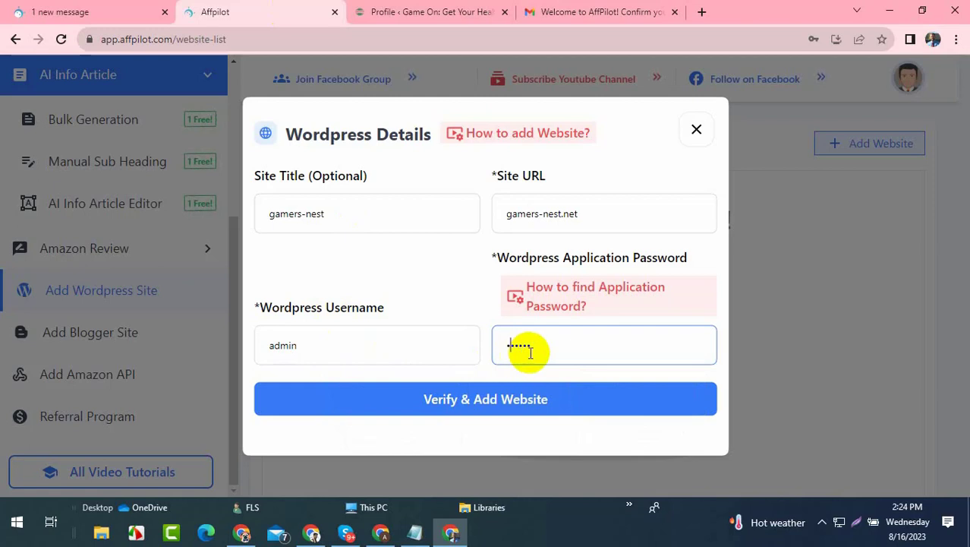
{"action": "key", "text": "BackSpace"}
{"action": "key", "text": "BackSpace"}
{"action": "key", "text": "BackSpace"}
{"action": "key", "text": "BackSpace"}
{"action": "key", "text": "BackSpace"}
{"action": "key", "text": "BackSpace"}
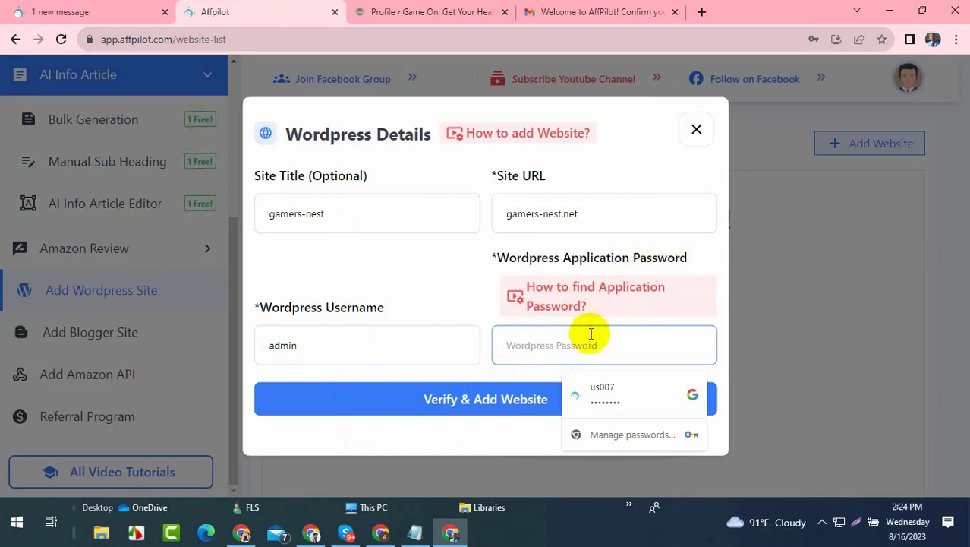
{"action": "left_click", "coordinate": [480, 10]}
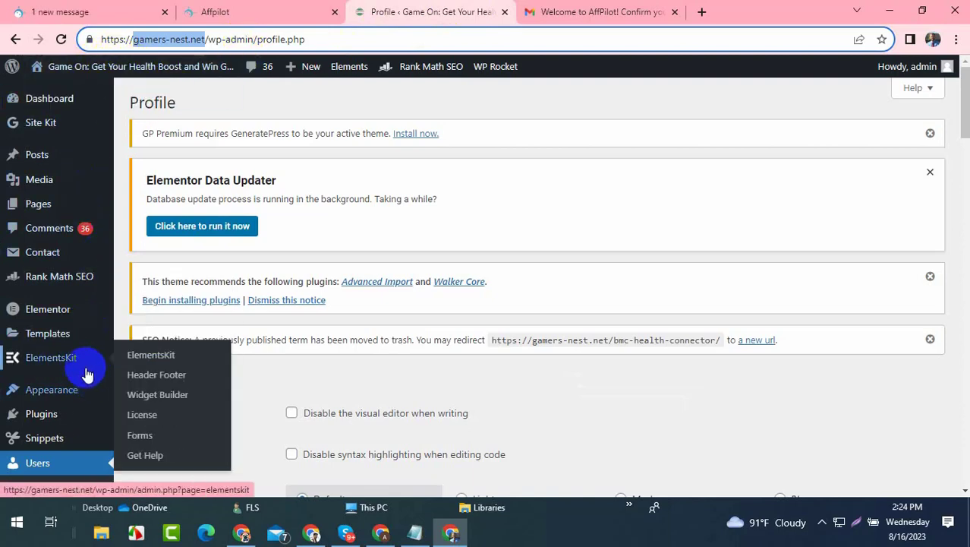
- Name and generate a new application password on the WordPress profile
{"action": "scroll", "coordinate": [76, 365], "scroll_direction": "down", "scroll_amount": 2}
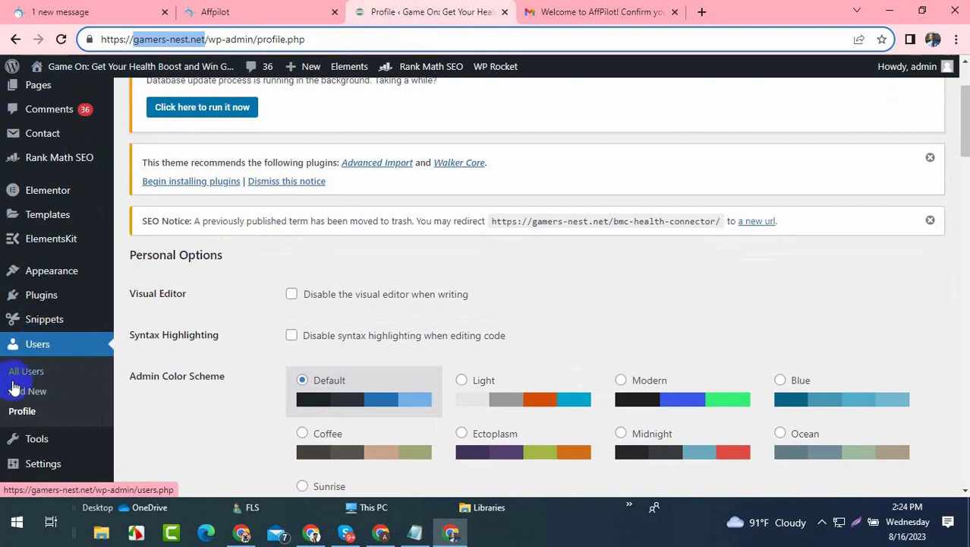
{"action": "scroll", "coordinate": [385, 314], "scroll_direction": "down", "scroll_amount": 6}
{"action": "scroll", "coordinate": [539, 285], "scroll_direction": "down", "scroll_amount": 2}
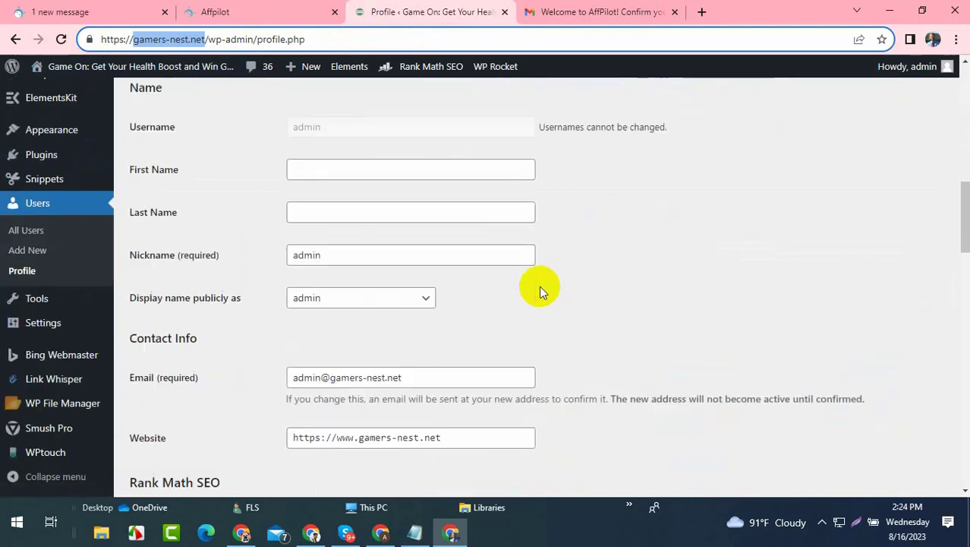
{"action": "scroll", "coordinate": [542, 286], "scroll_direction": "up", "scroll_amount": 3}
{"action": "scroll", "coordinate": [543, 285], "scroll_direction": "down", "scroll_amount": 5}
{"action": "scroll", "coordinate": [543, 285], "scroll_direction": "down", "scroll_amount": 2}
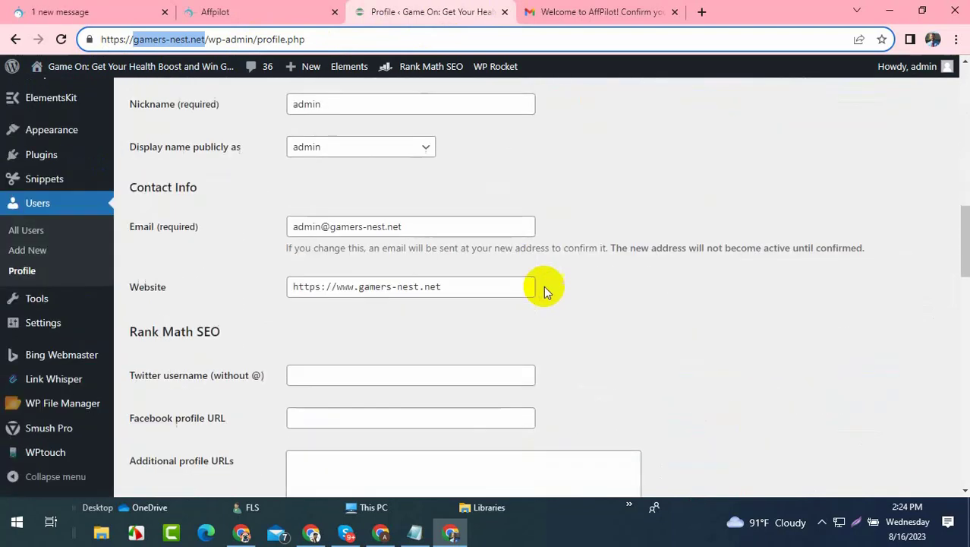
{"action": "scroll", "coordinate": [562, 265], "scroll_direction": "down", "scroll_amount": 1}
{"action": "scroll", "coordinate": [576, 253], "scroll_direction": "down", "scroll_amount": 3}
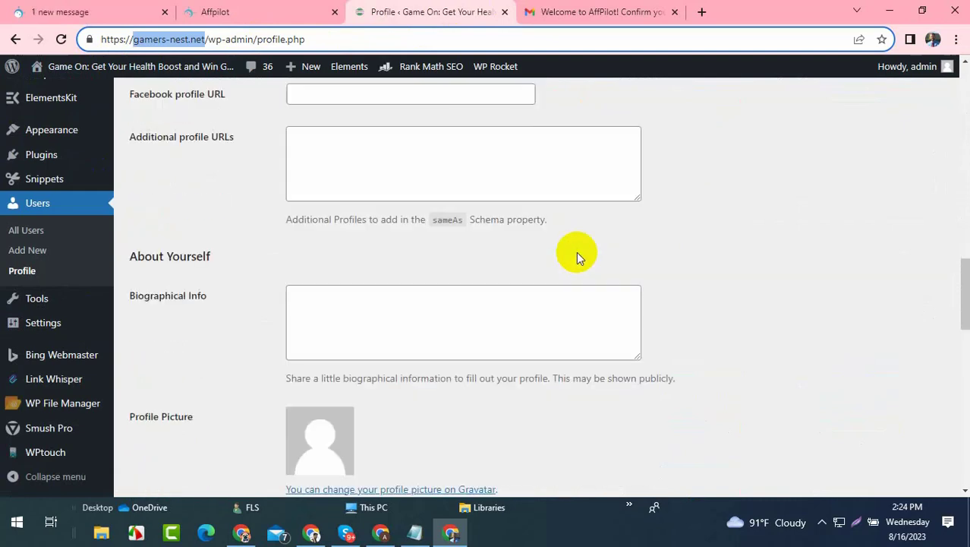
{"action": "scroll", "coordinate": [576, 252], "scroll_direction": "down", "scroll_amount": 6}
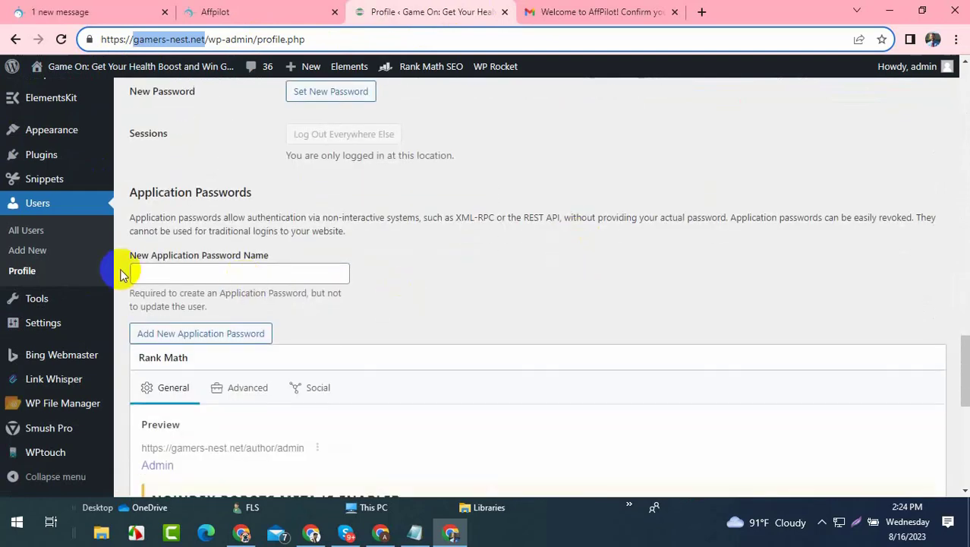
{"action": "left_click_drag", "start_coordinate": [127, 257], "coordinate": [279, 257]}
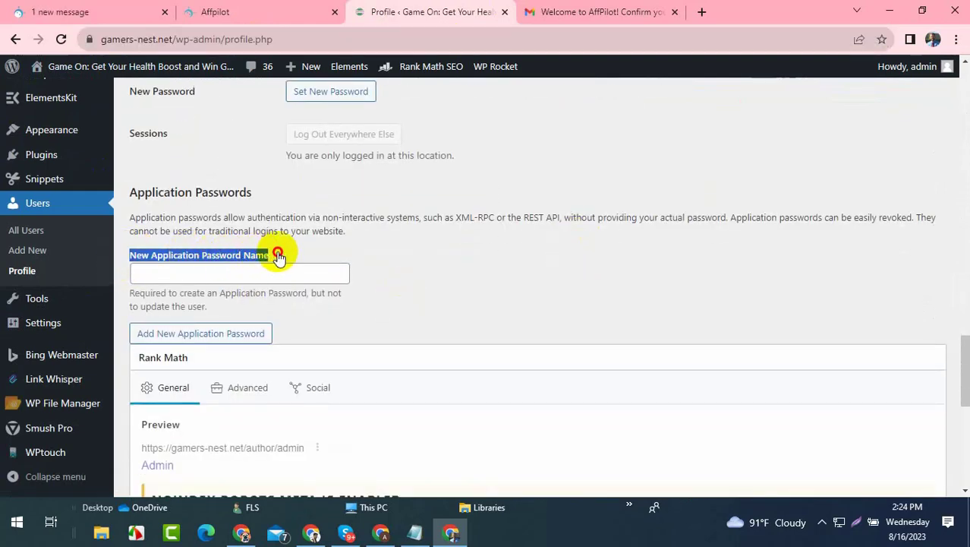
{"action": "left_click", "coordinate": [180, 274]}
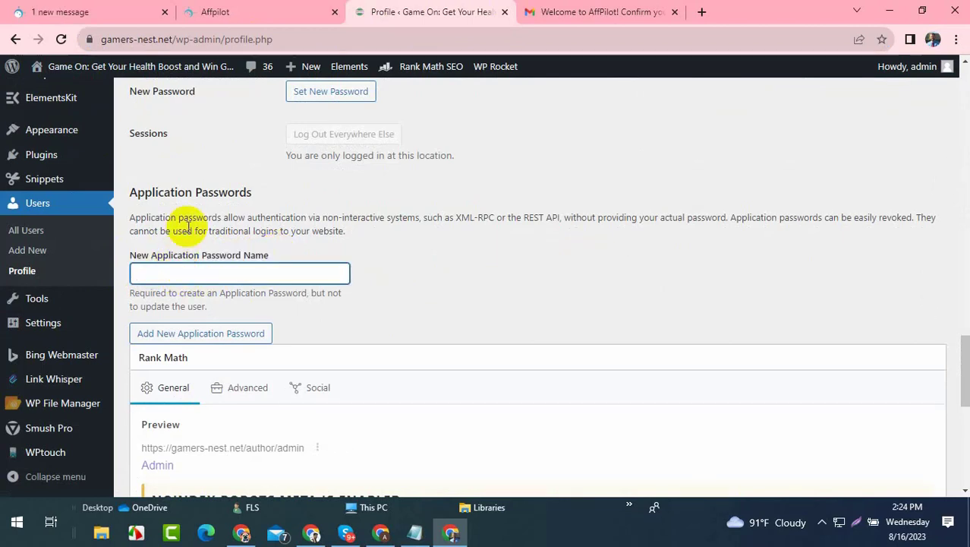
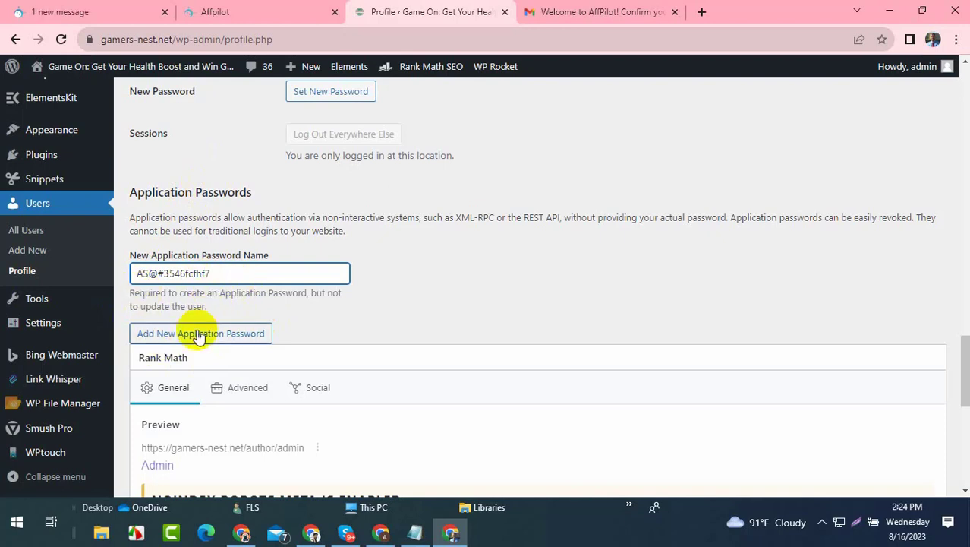
{"action": "left_click", "coordinate": [226, 338]}
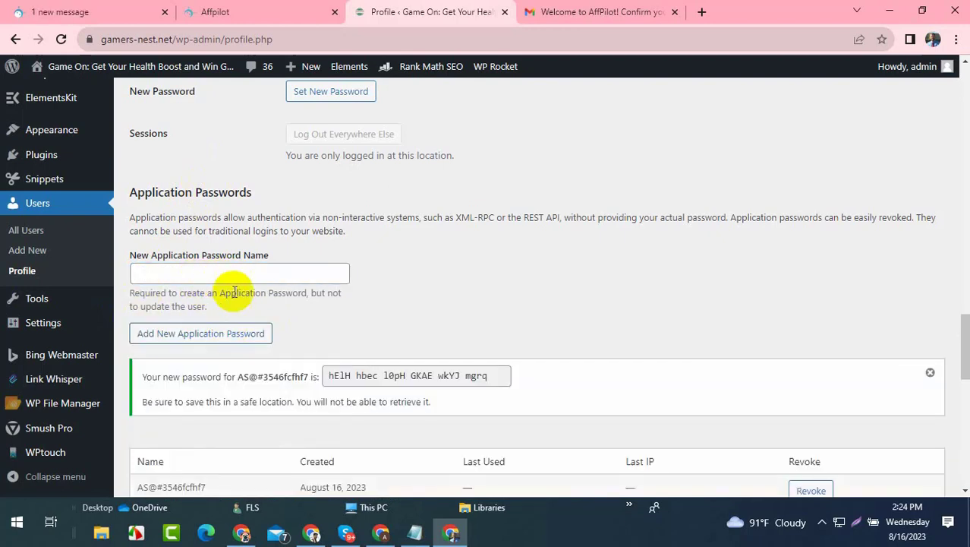
- Copy the generated application password and return to the Affpilot site form
{"action": "triple_click", "coordinate": [382, 380]}
{"action": "right_click", "coordinate": [382, 380]}
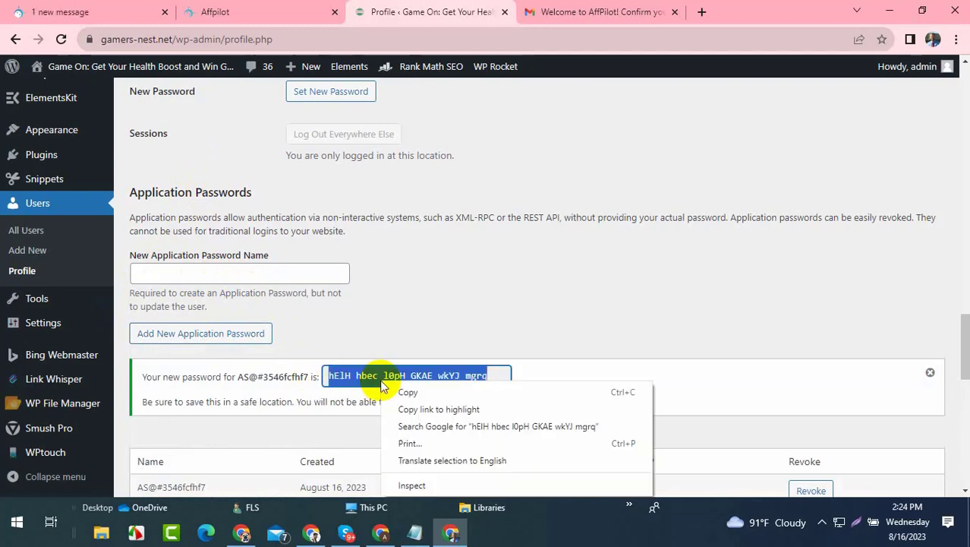
{"action": "left_click", "coordinate": [396, 394]}
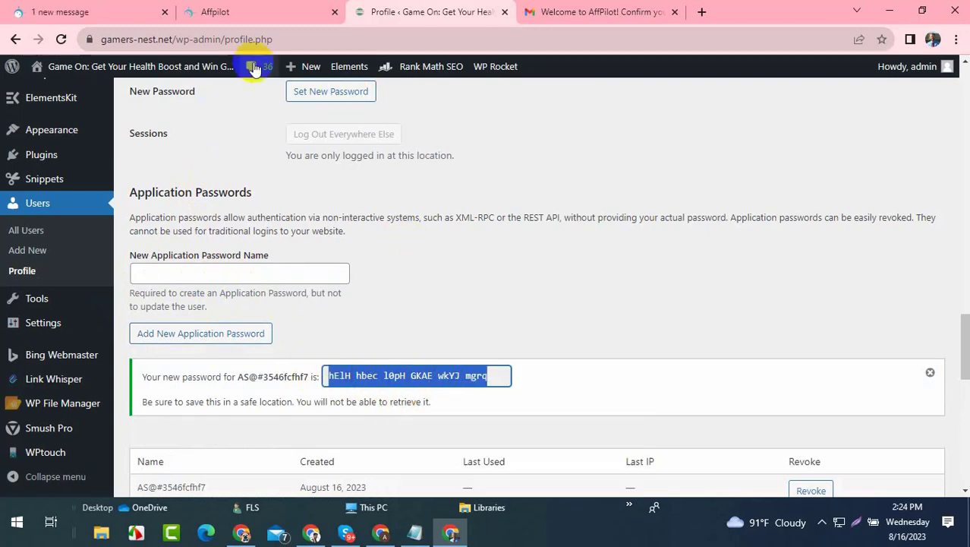
{"action": "left_click", "coordinate": [220, 11]}
{"action": "left_click", "coordinate": [549, 337]}
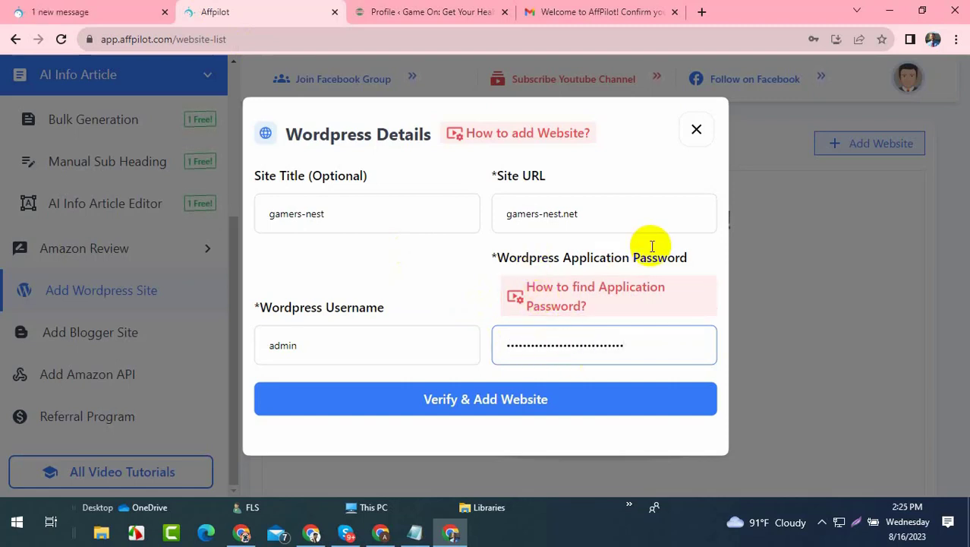
{"action": "left_click", "coordinate": [536, 407]}
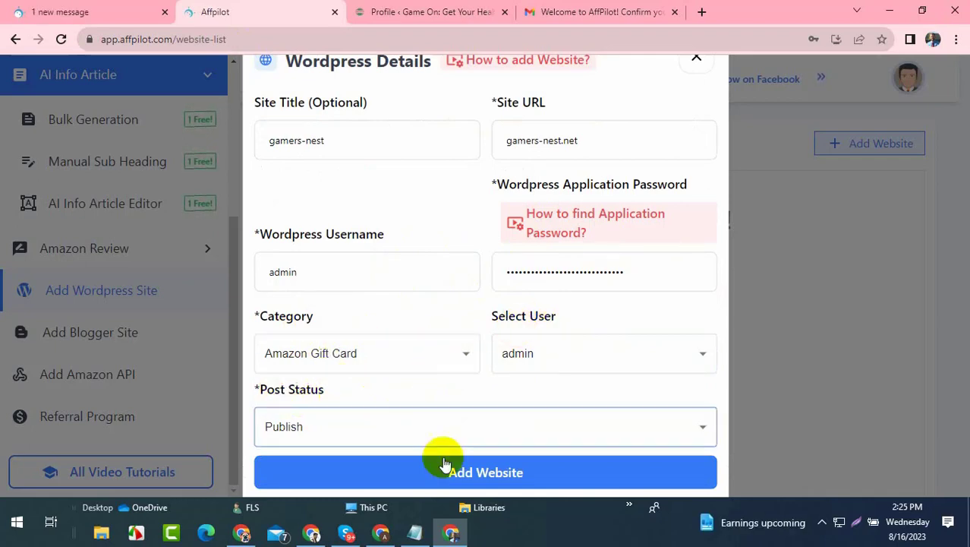
{"action": "left_click", "coordinate": [468, 481]}
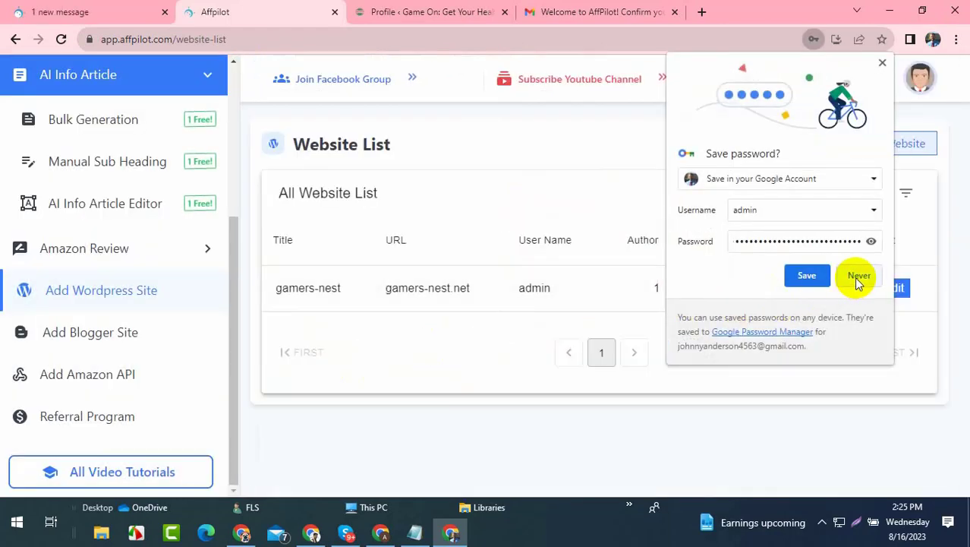
{"action": "left_click", "coordinate": [858, 276]}
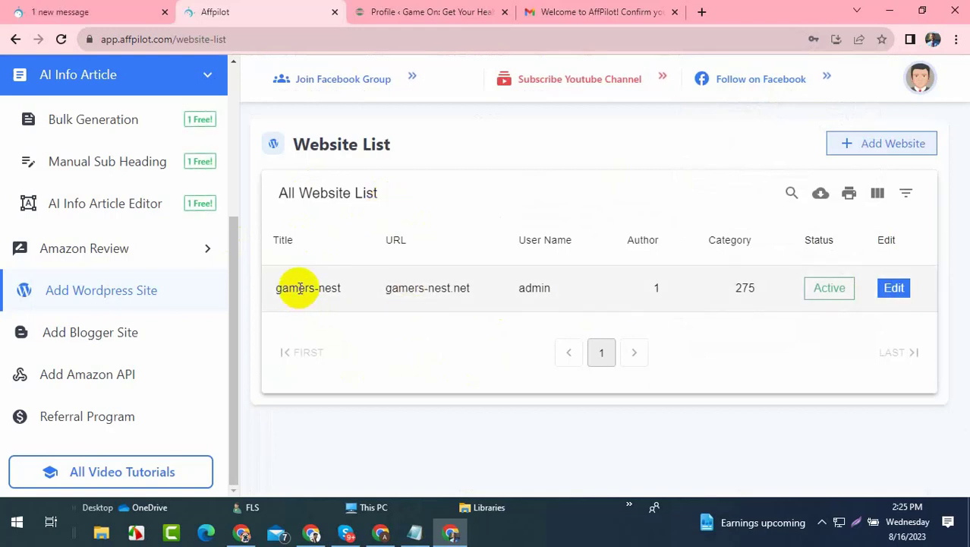
{"action": "left_click_drag", "start_coordinate": [284, 287], "coordinate": [749, 294]}
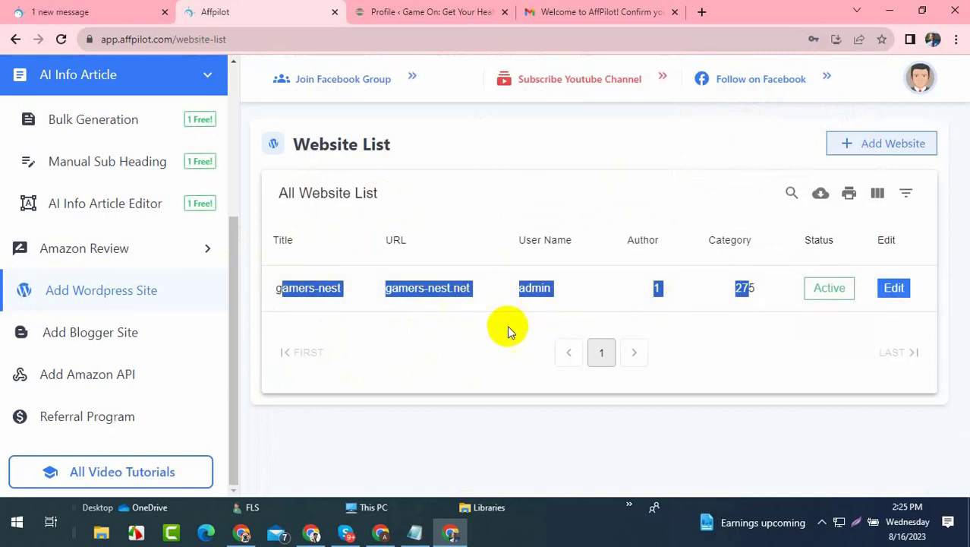
{"action": "left_click", "coordinate": [458, 281]}
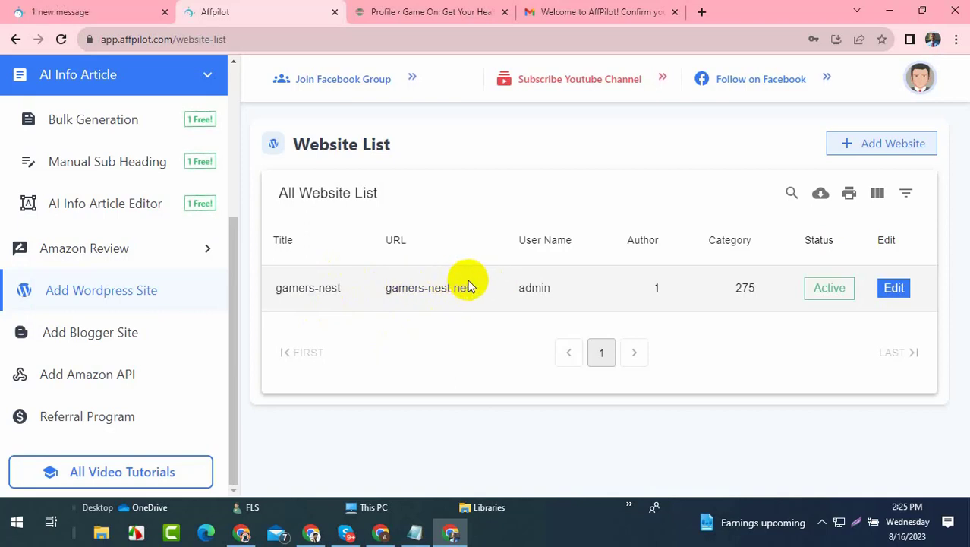
{"action": "scroll", "coordinate": [97, 259], "scroll_direction": "up", "scroll_amount": 3}
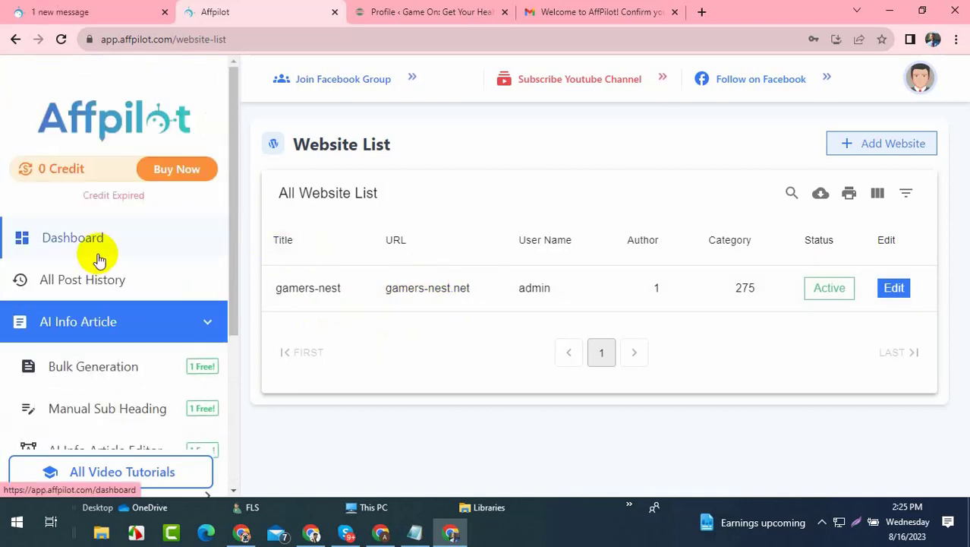
- Open AI Info Article's Bulk Generation form and focus its Keywords box, then return to the WordPress profile tab
{"action": "left_click", "coordinate": [68, 332]}
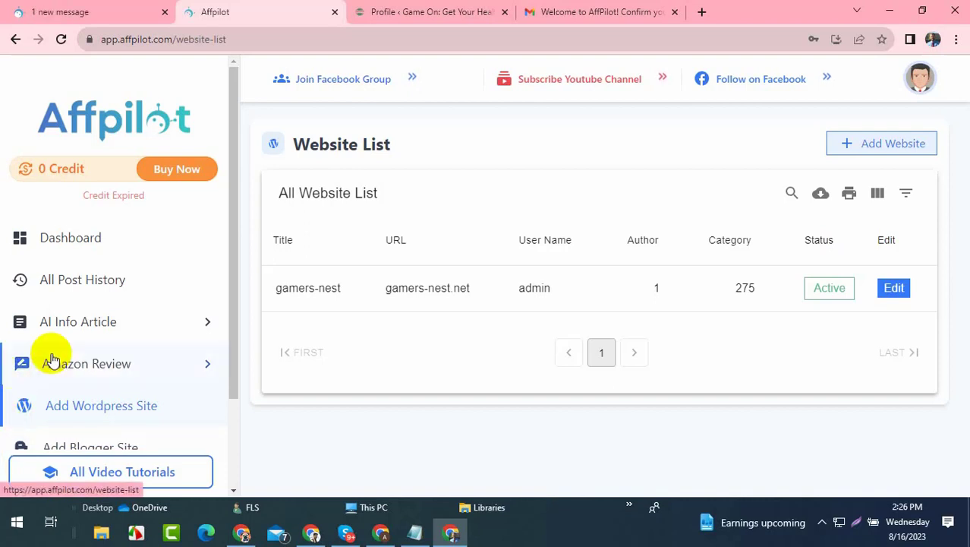
{"action": "left_click", "coordinate": [152, 328]}
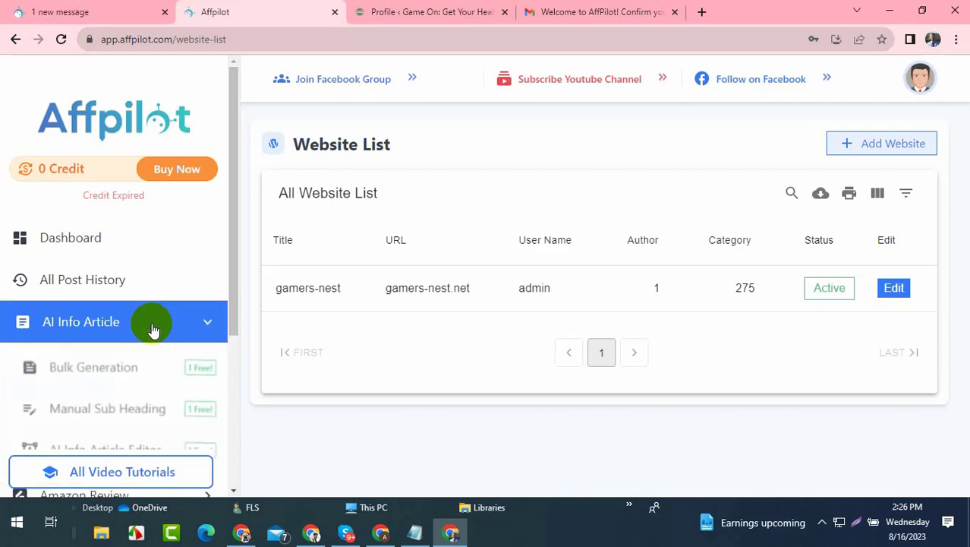
{"action": "left_click", "coordinate": [107, 358]}
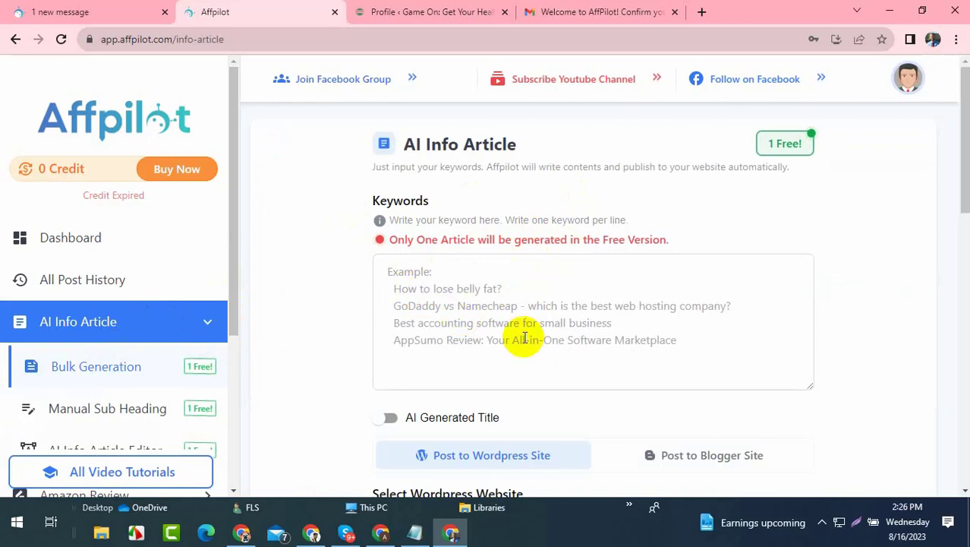
{"action": "left_click", "coordinate": [433, 291]}
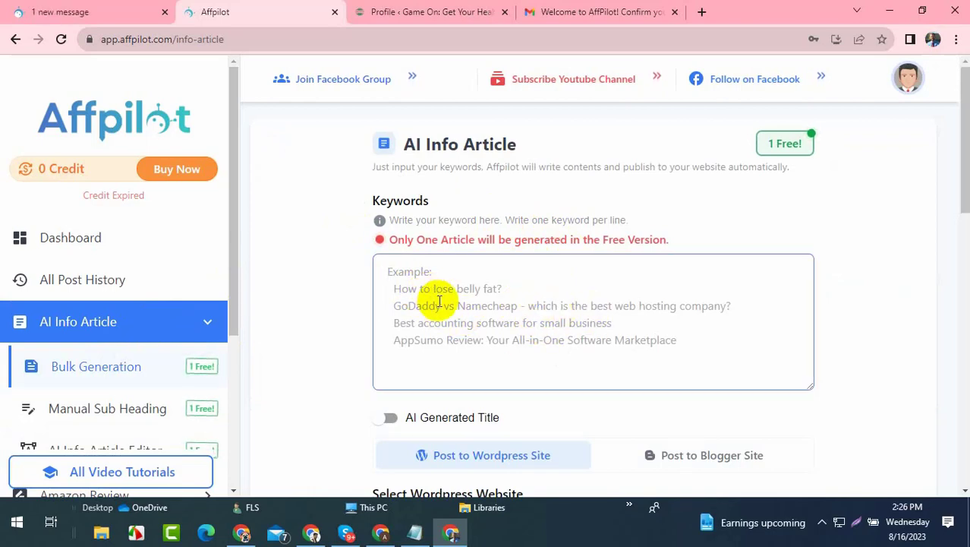
{"action": "left_click", "coordinate": [463, 12]}
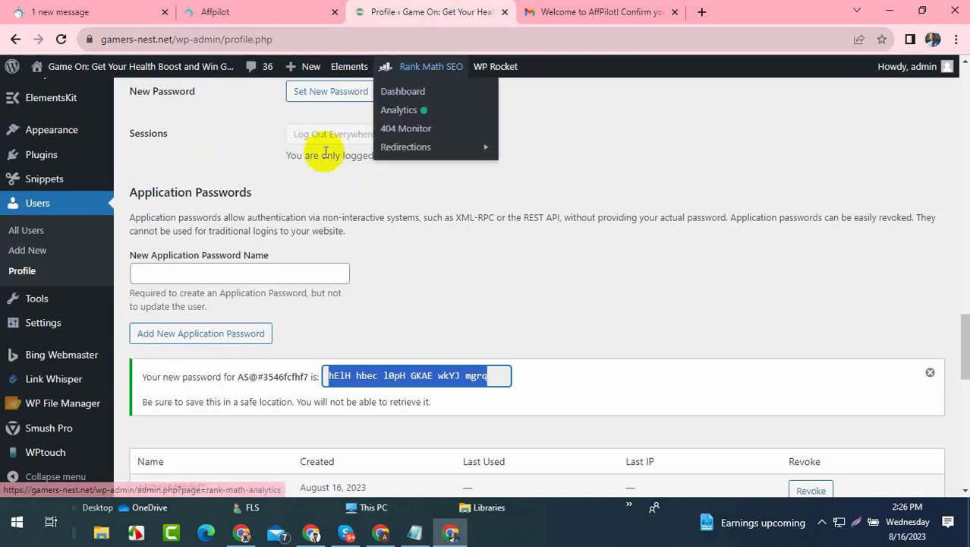
- In a new tab, search Google for 'top 10 best game in the world'
{"action": "left_click", "coordinate": [701, 12]}
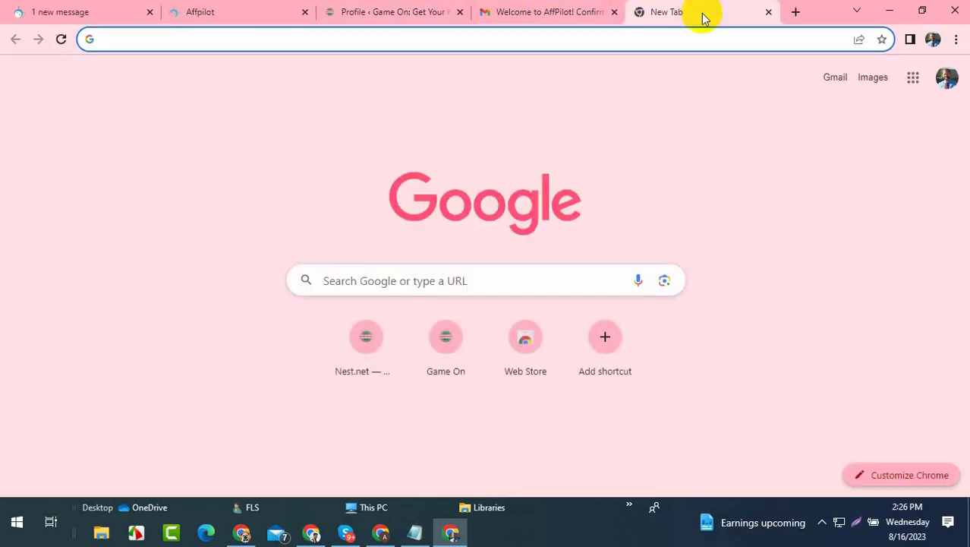
{"action": "type", "text": "top"}
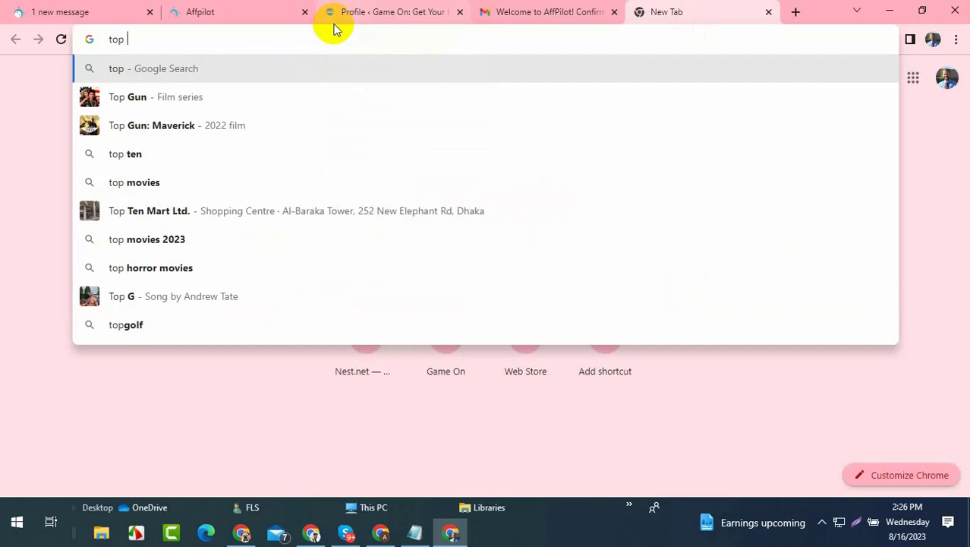
{"action": "type", "text": " 10 best"}
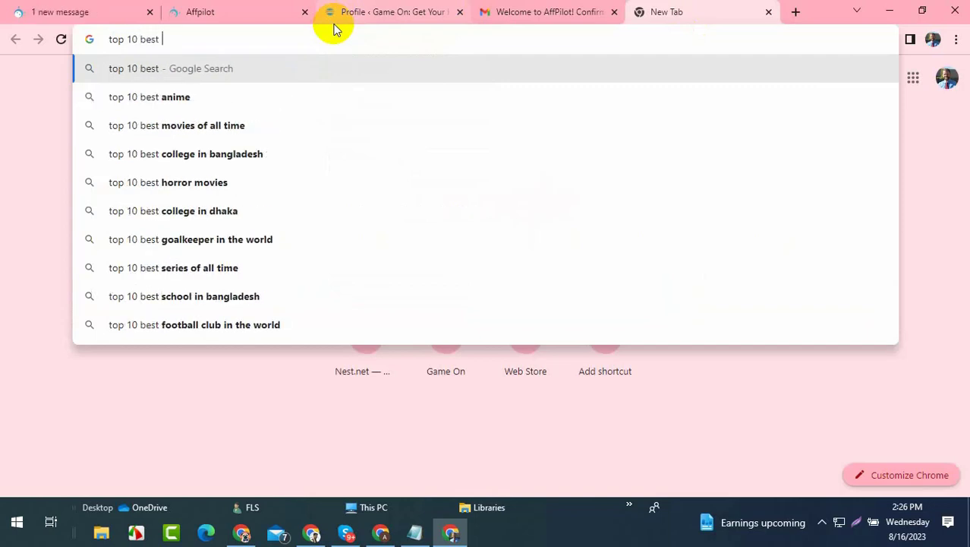
{"action": "type", "text": " game"}
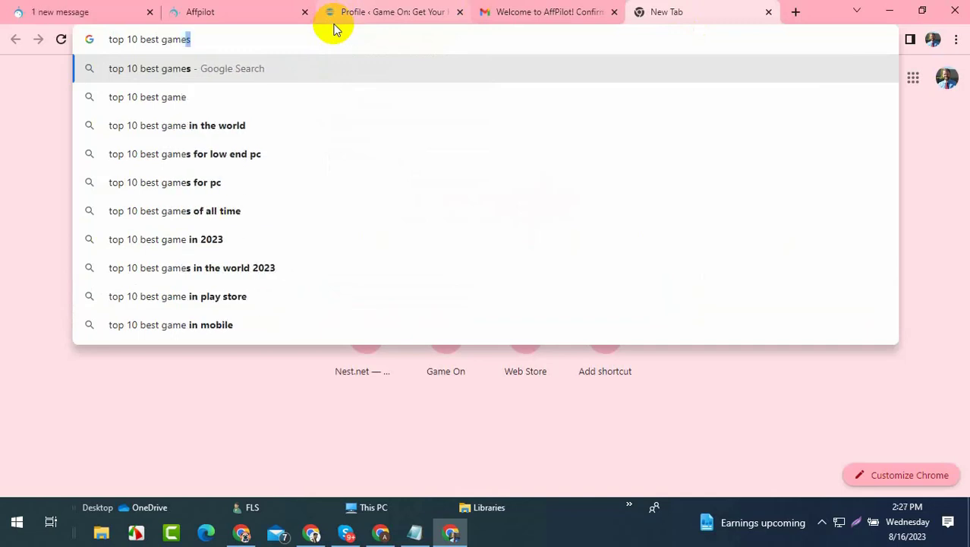
{"action": "left_click", "coordinate": [258, 125]}
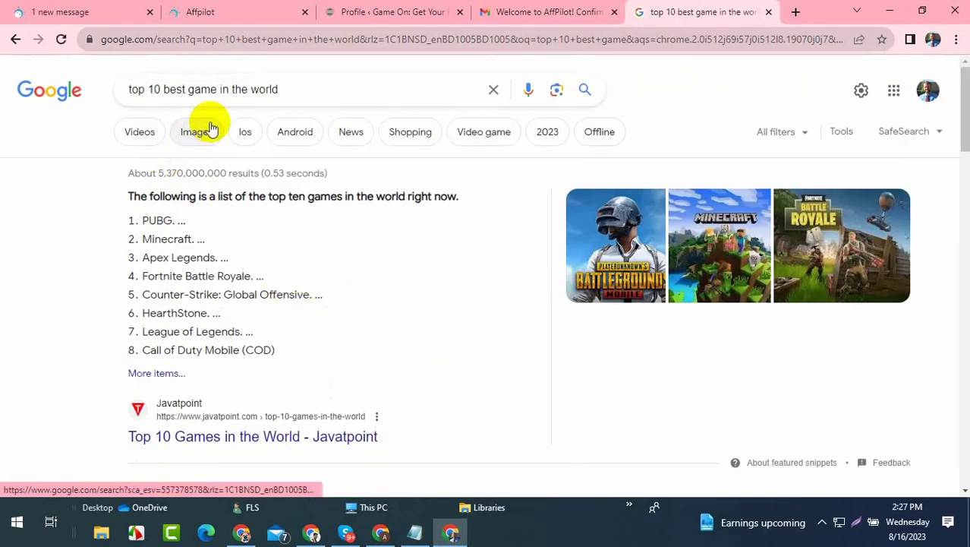
- Revise the search to 'top 10 best game in the usa'
{"action": "left_click_drag", "start_coordinate": [308, 88], "coordinate": [89, 80]}
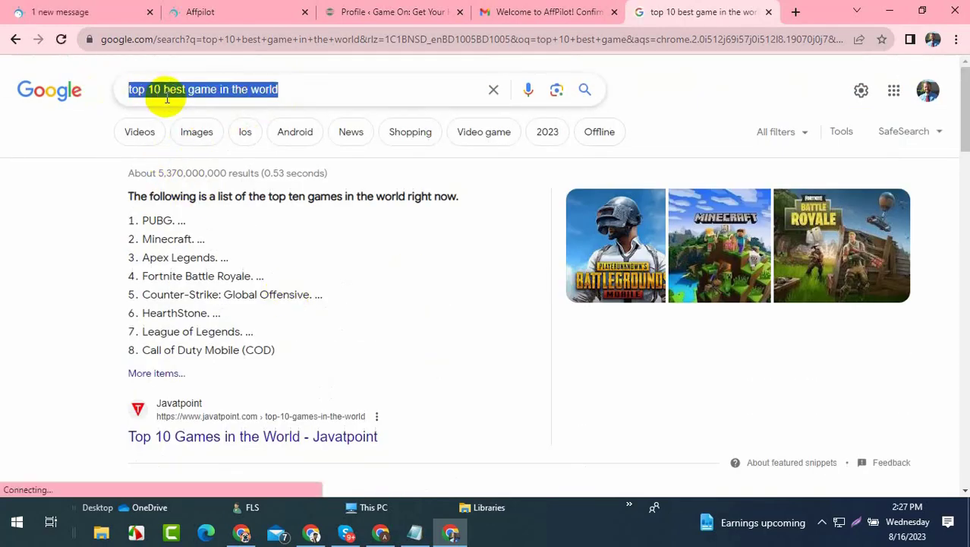
{"action": "left_click_drag", "start_coordinate": [250, 89], "coordinate": [328, 96]}
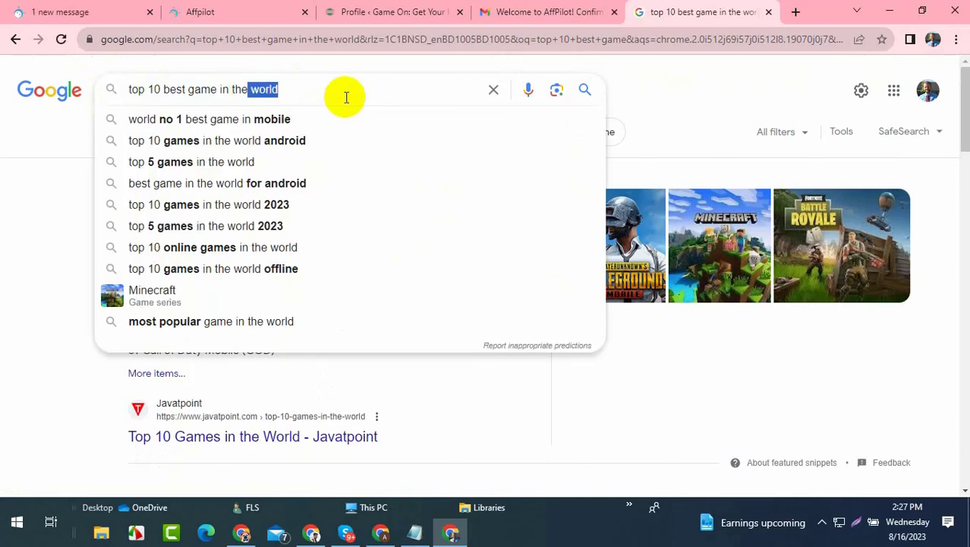
{"action": "key", "text": "BackSpace"}
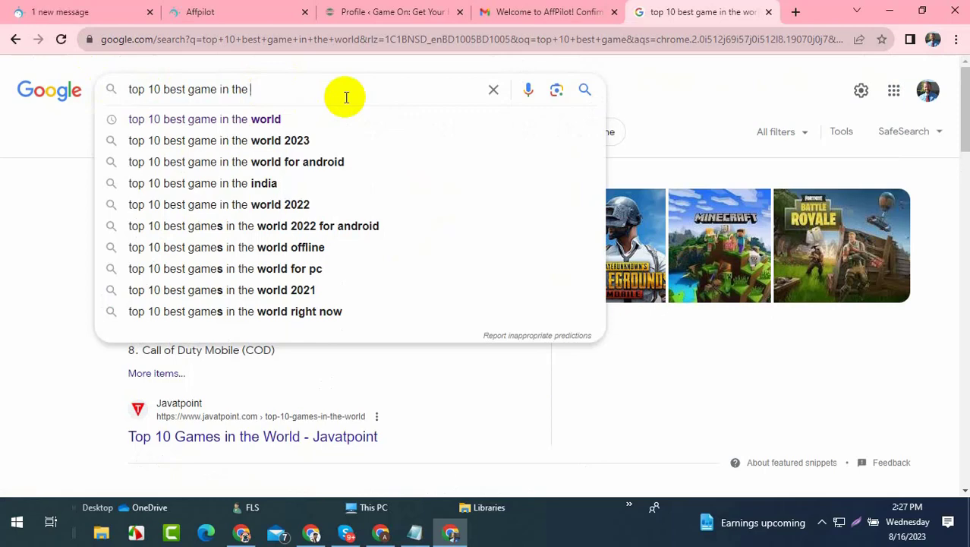
{"action": "type", "text": "usa"}
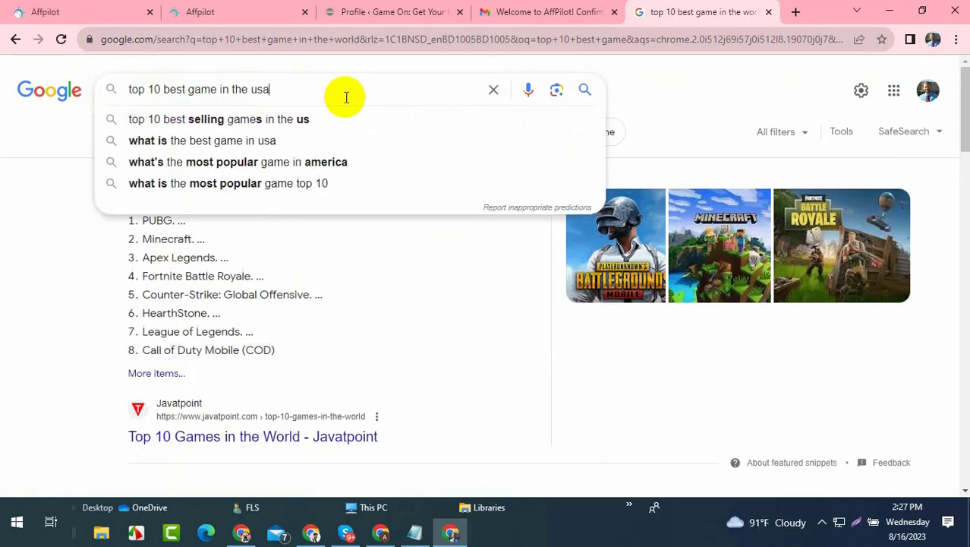
{"action": "key", "text": "Return"}
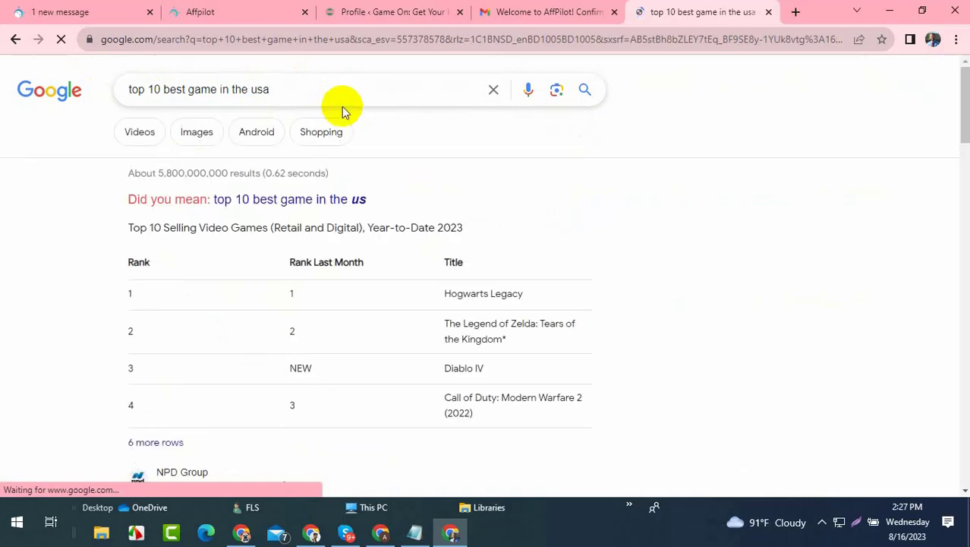
{"action": "left_click", "coordinate": [320, 200]}
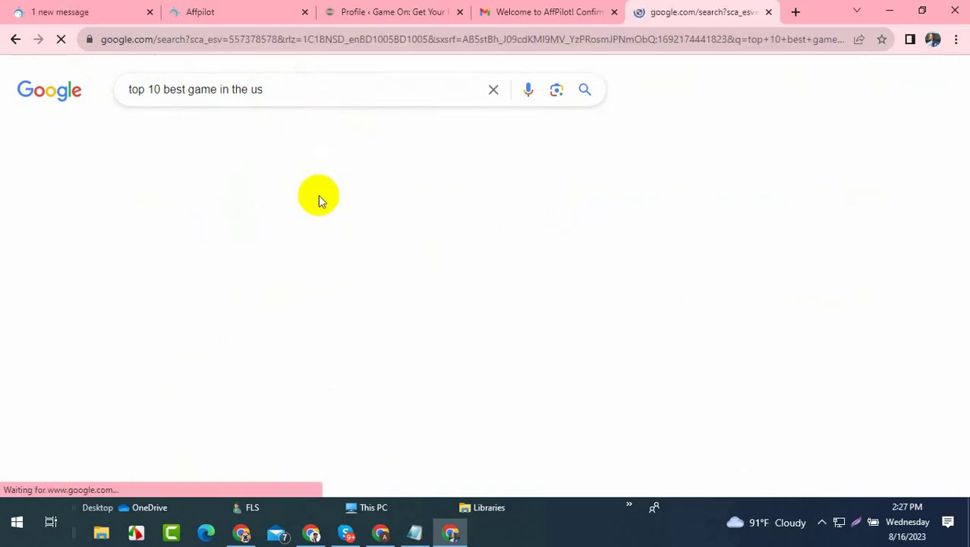
{"action": "scroll", "coordinate": [383, 166], "scroll_direction": "down", "scroll_amount": 3}
{"action": "left_click", "coordinate": [265, 93]}
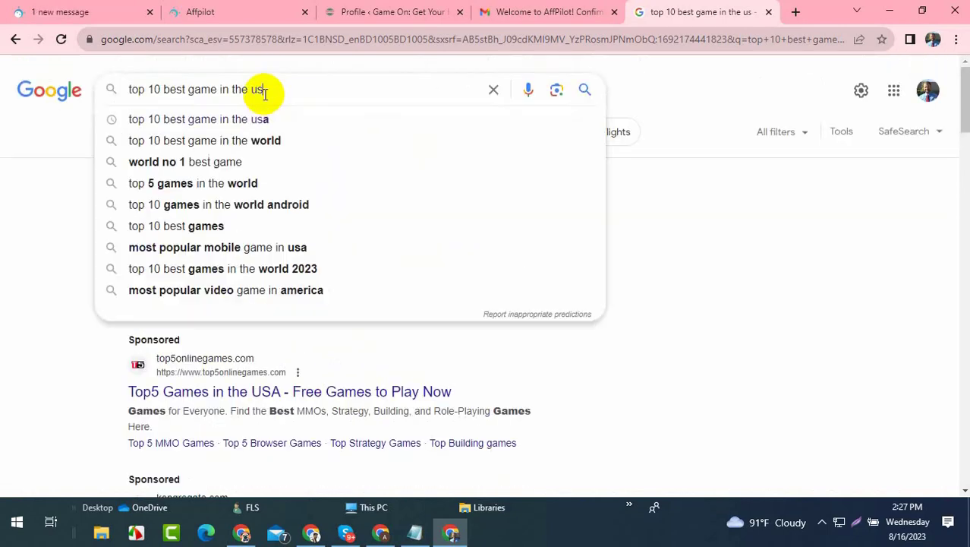
{"action": "type", "text": "a"}
{"action": "key", "text": "Return"}
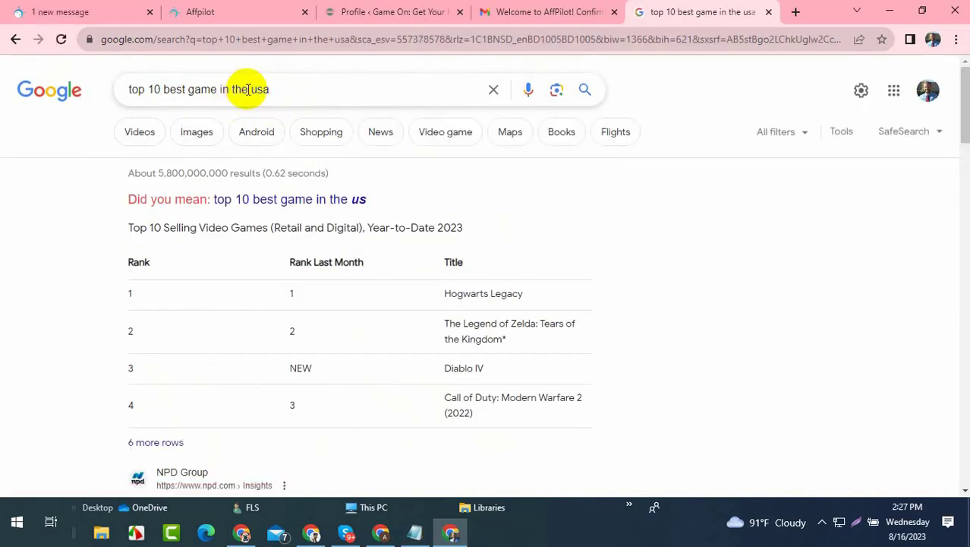
- Change the query to 'top 10 best games in usa', search it, and copy it
{"action": "double_click", "coordinate": [233, 90]}
{"action": "key", "text": "Return"}
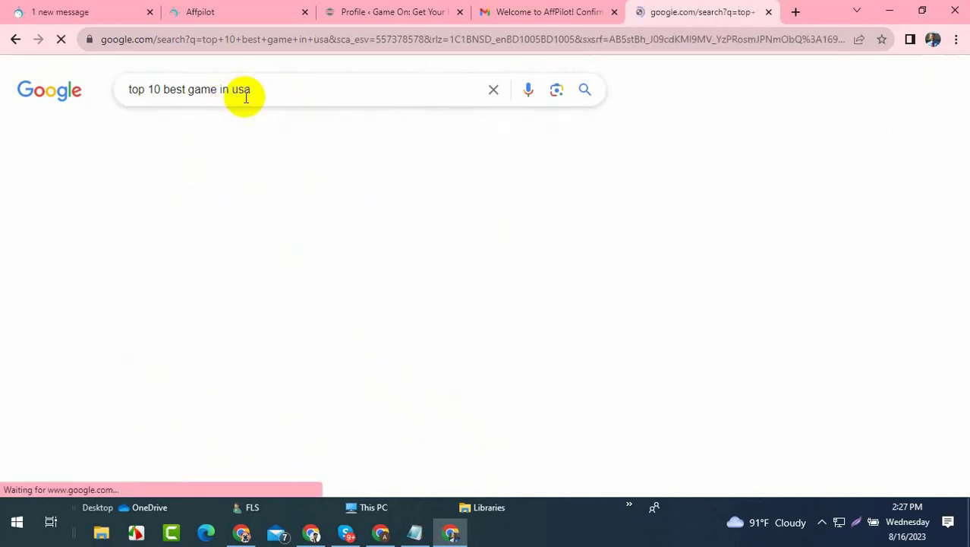
{"action": "double_click", "coordinate": [272, 90]}
{"action": "triple_click", "coordinate": [272, 90]}
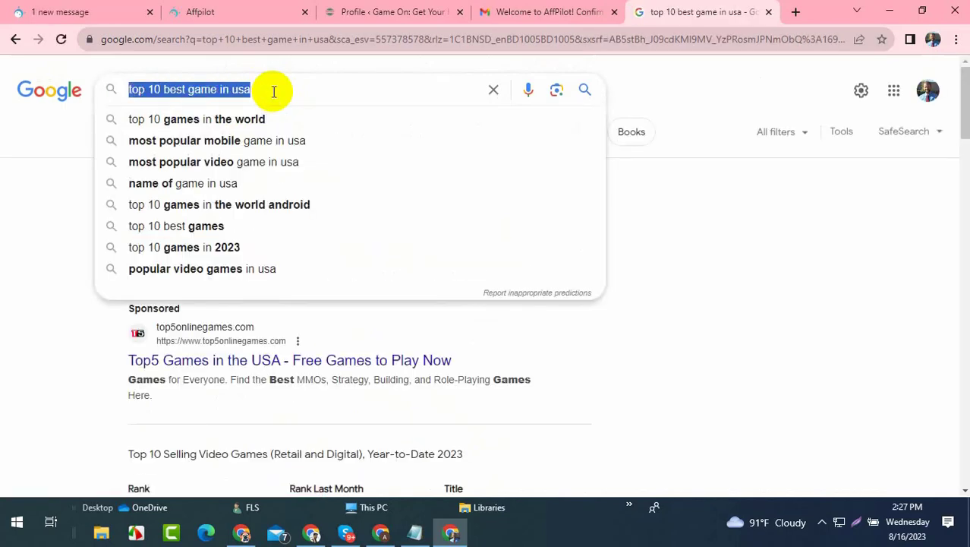
{"action": "right_click", "coordinate": [238, 89]}
{"action": "left_click", "coordinate": [255, 147]}
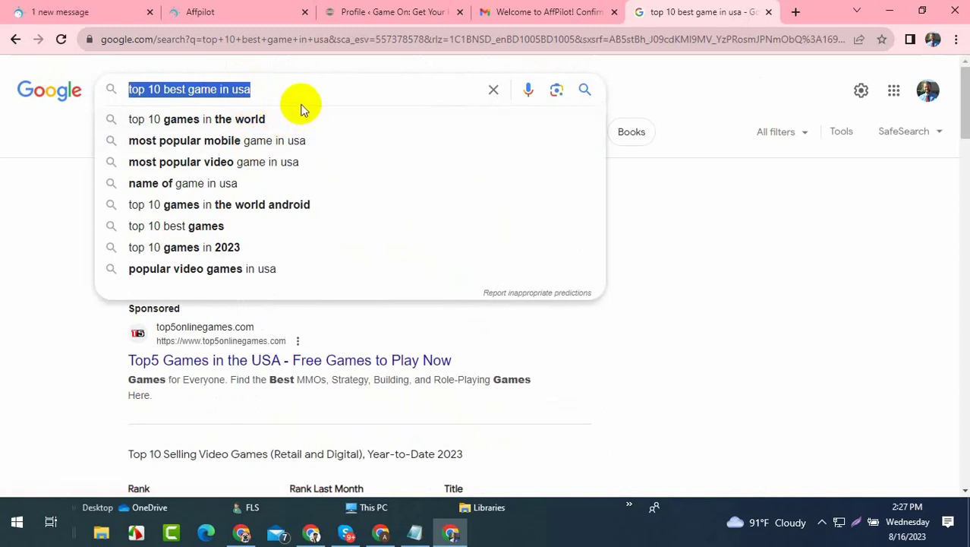
{"action": "left_click", "coordinate": [218, 90]}
{"action": "type", "text": "s"}
{"action": "key", "text": "Return"}
{"action": "left_click_drag", "start_coordinate": [253, 88], "coordinate": [73, 86]}
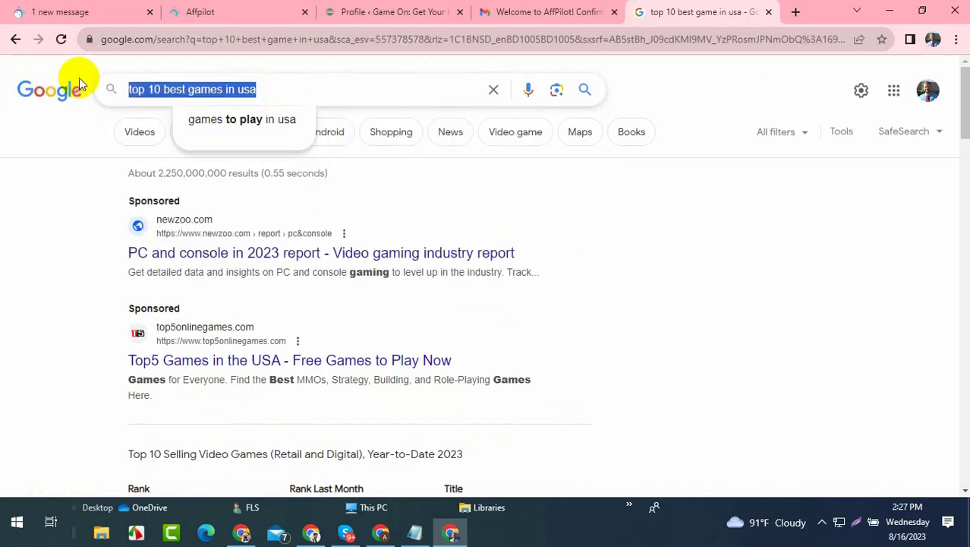
{"action": "left_click", "coordinate": [278, 9]}
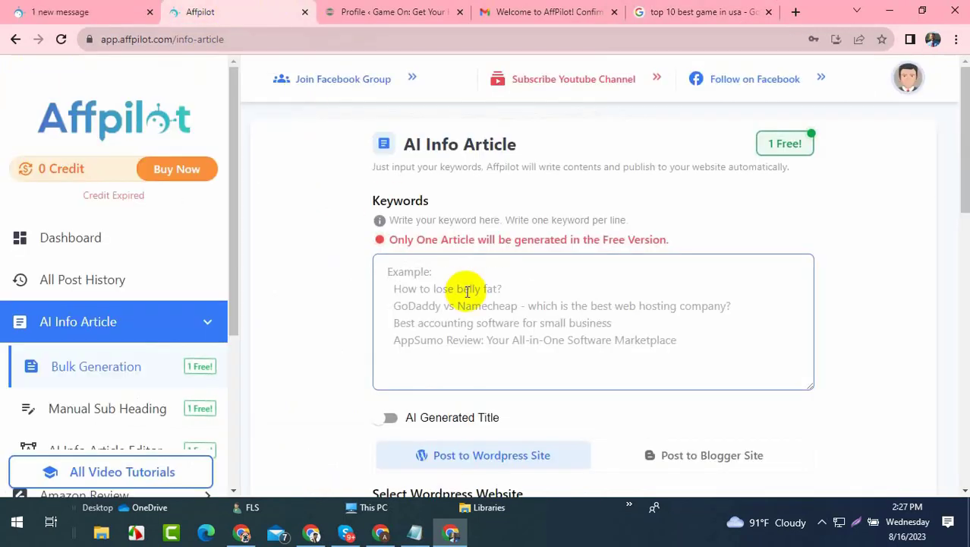
- Paste 'top 10 best games in usa' as the keyword and turn on AI Generated Title
{"action": "left_click", "coordinate": [412, 283]}
{"action": "key", "text": "ctrl+v"}
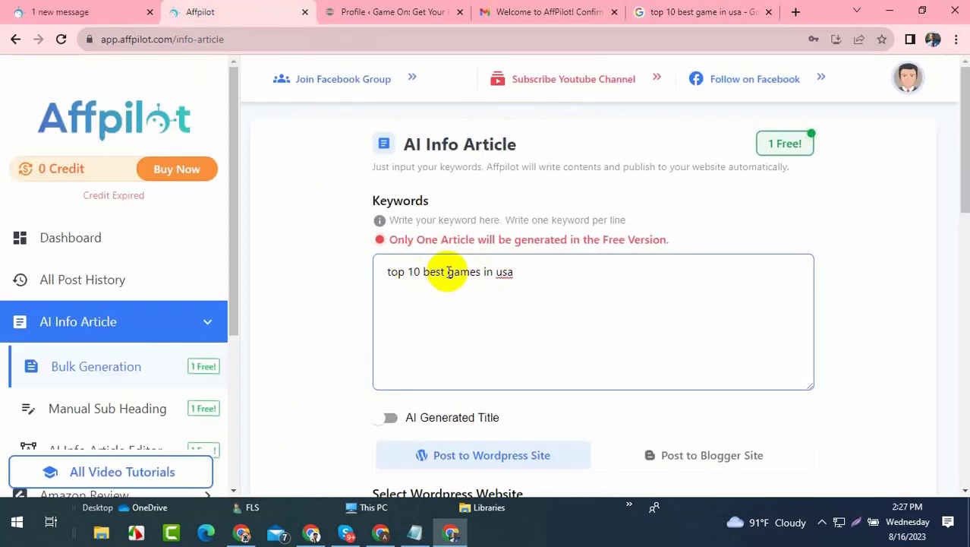
{"action": "scroll", "coordinate": [433, 217], "scroll_direction": "down", "scroll_amount": 1}
{"action": "scroll", "coordinate": [481, 226], "scroll_direction": "down", "scroll_amount": 5}
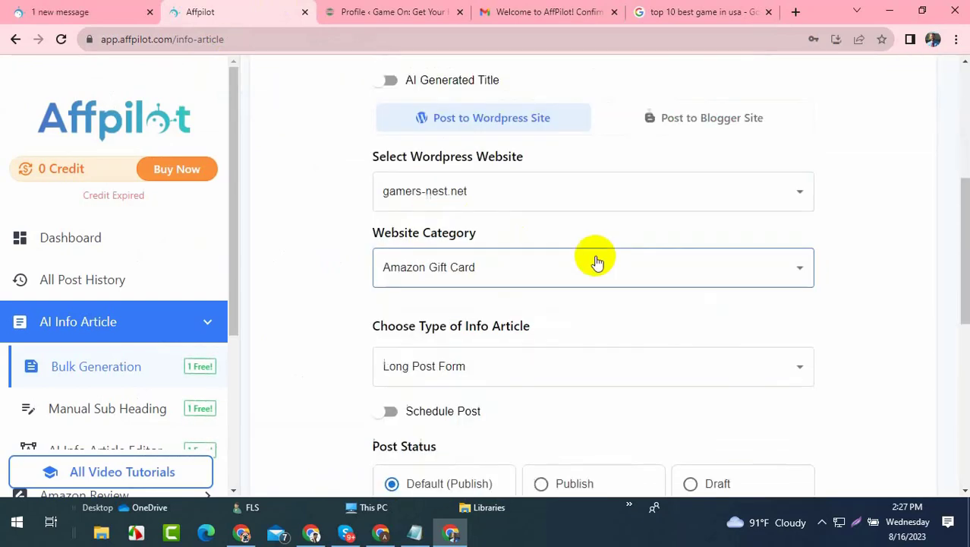
{"action": "scroll", "coordinate": [585, 251], "scroll_direction": "up", "scroll_amount": 3}
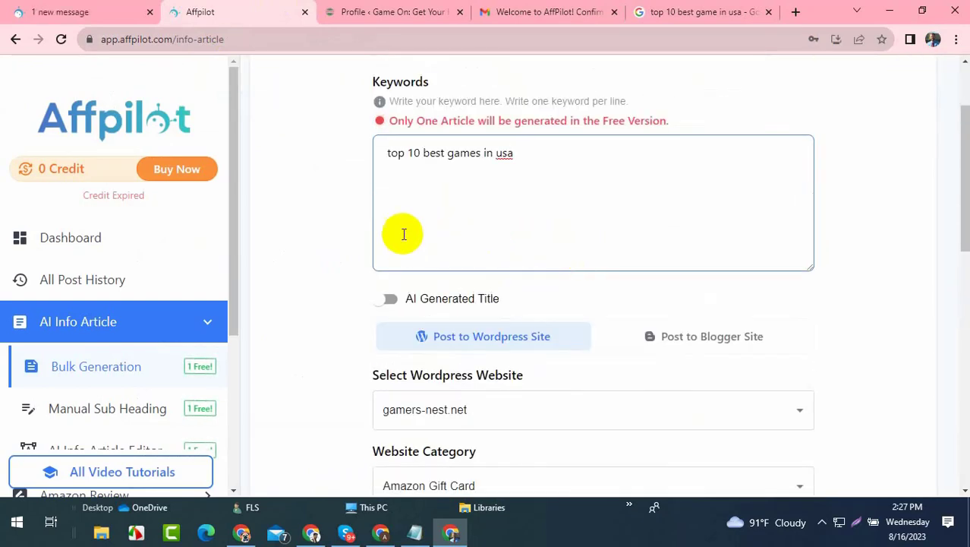
{"action": "left_click", "coordinate": [387, 300]}
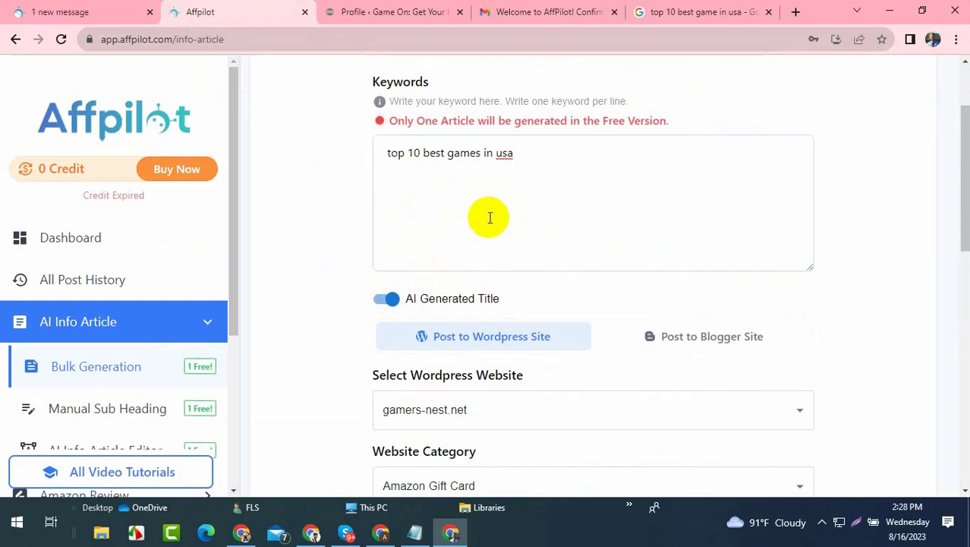
{"action": "scroll", "coordinate": [493, 209], "scroll_direction": "down", "scroll_amount": 2}
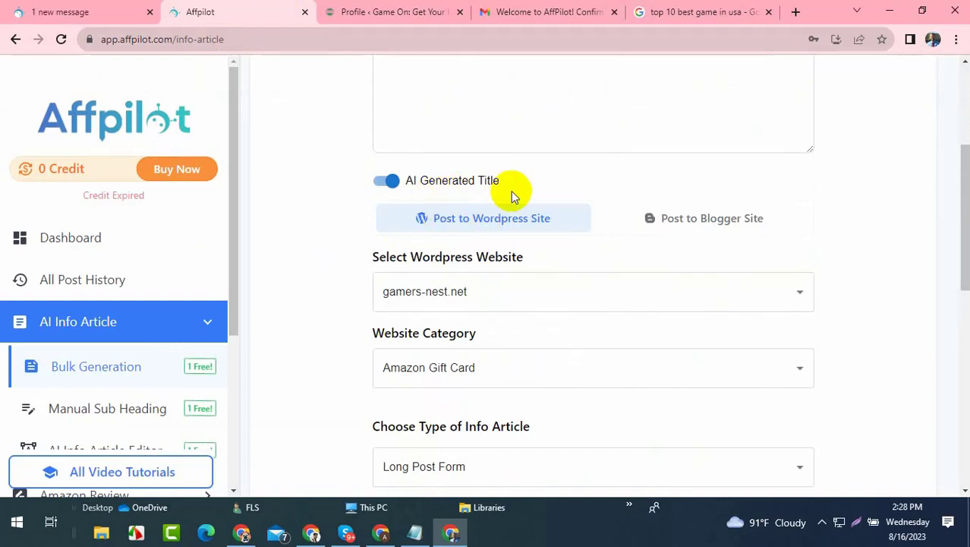
{"action": "scroll", "coordinate": [575, 250], "scroll_direction": "down", "scroll_amount": 2}
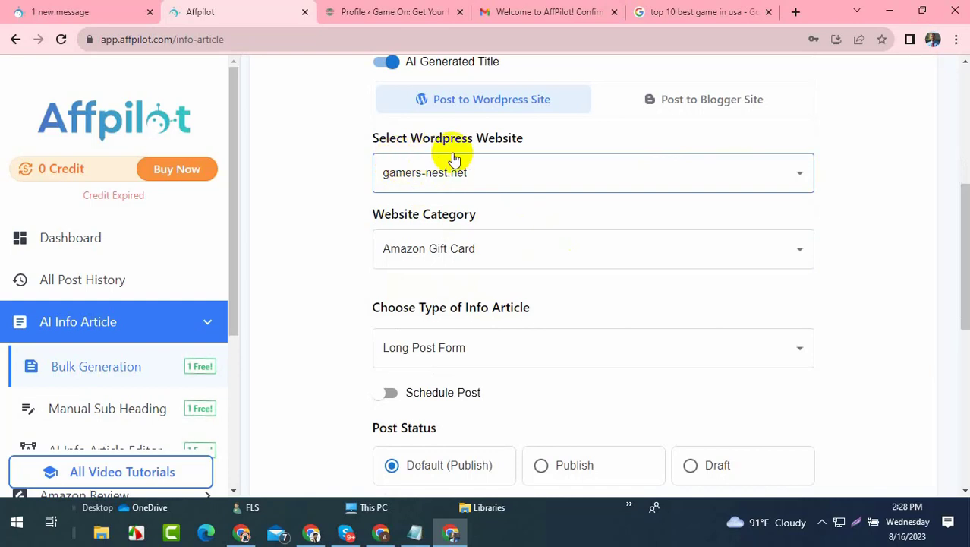
- Set the website to gamers-nest.net, category to 'game', and article type to Long Post Form
{"action": "left_click", "coordinate": [427, 177]}
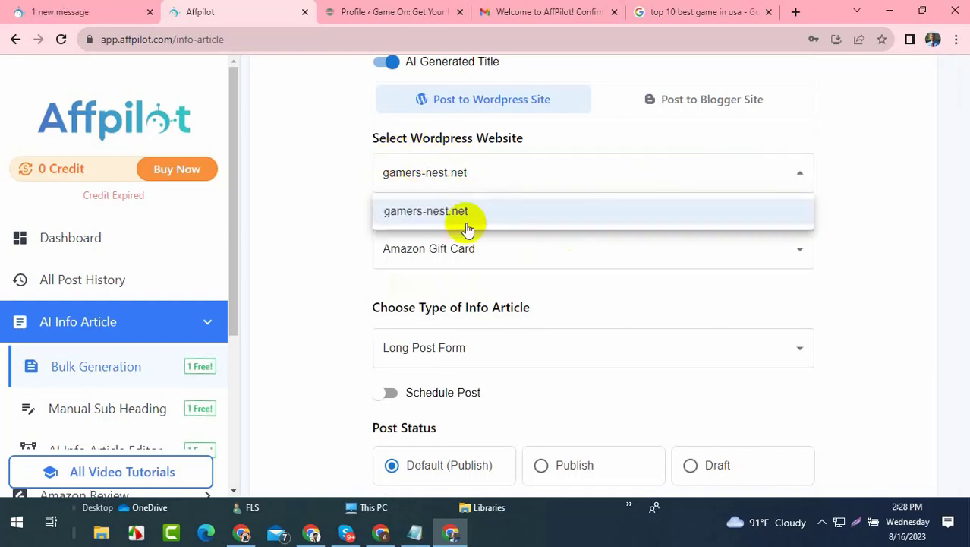
{"action": "left_click", "coordinate": [428, 214]}
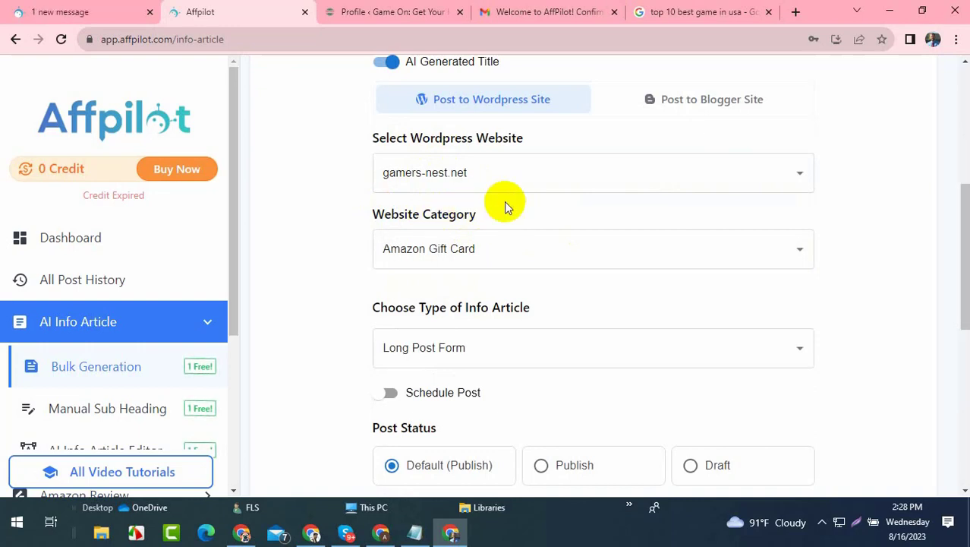
{"action": "left_click", "coordinate": [469, 247]}
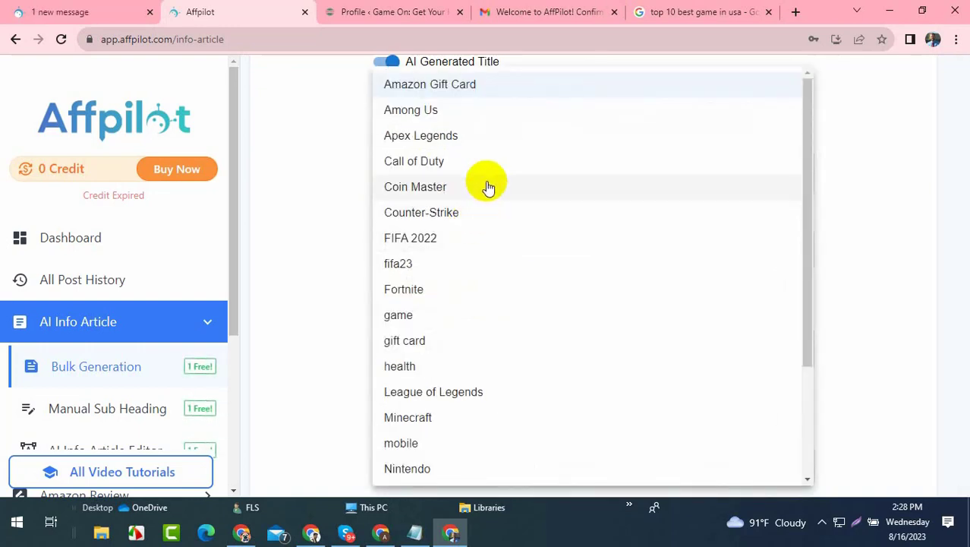
{"action": "scroll", "coordinate": [411, 373], "scroll_direction": "down", "scroll_amount": 2}
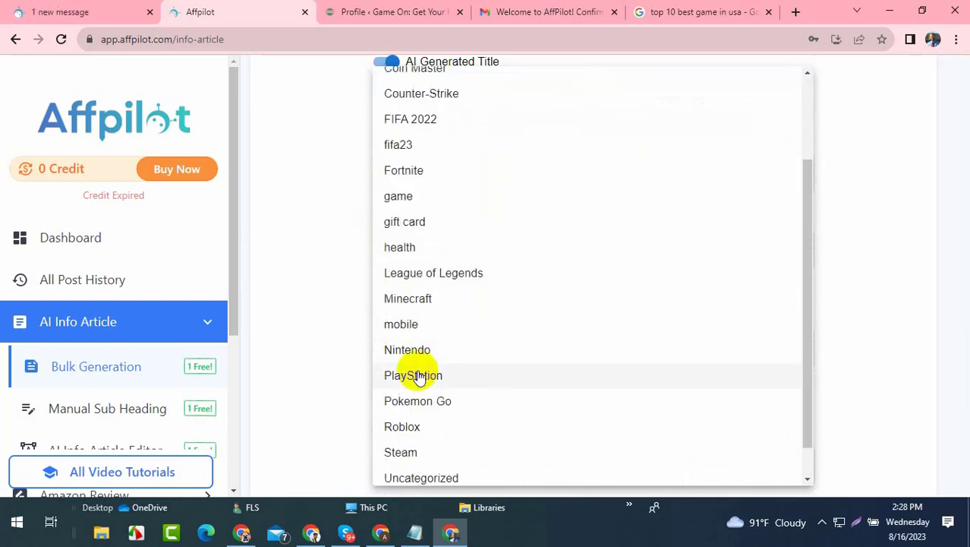
{"action": "left_click", "coordinate": [401, 200]}
{"action": "scroll", "coordinate": [357, 228], "scroll_direction": "down", "scroll_amount": 2}
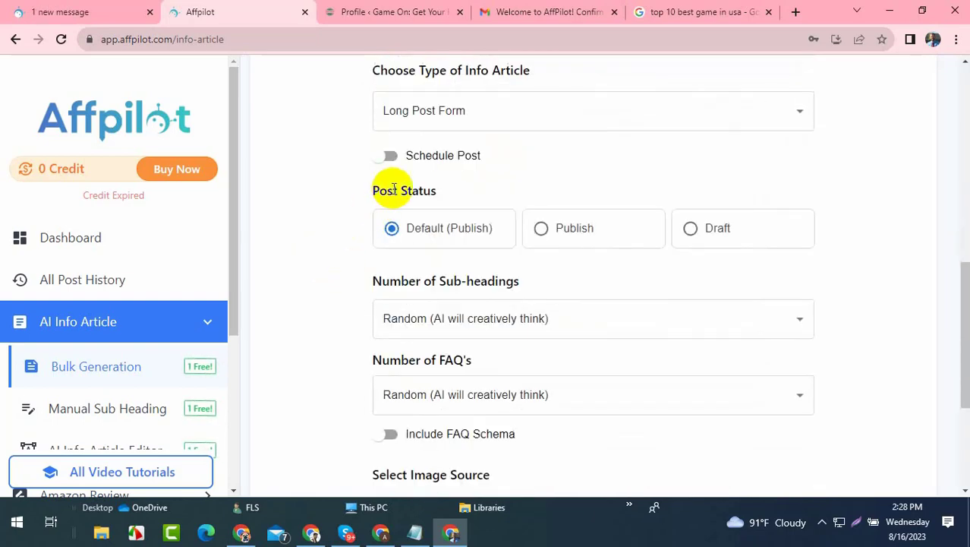
{"action": "scroll", "coordinate": [391, 199], "scroll_direction": "up", "scroll_amount": 1}
{"action": "left_click", "coordinate": [425, 229]}
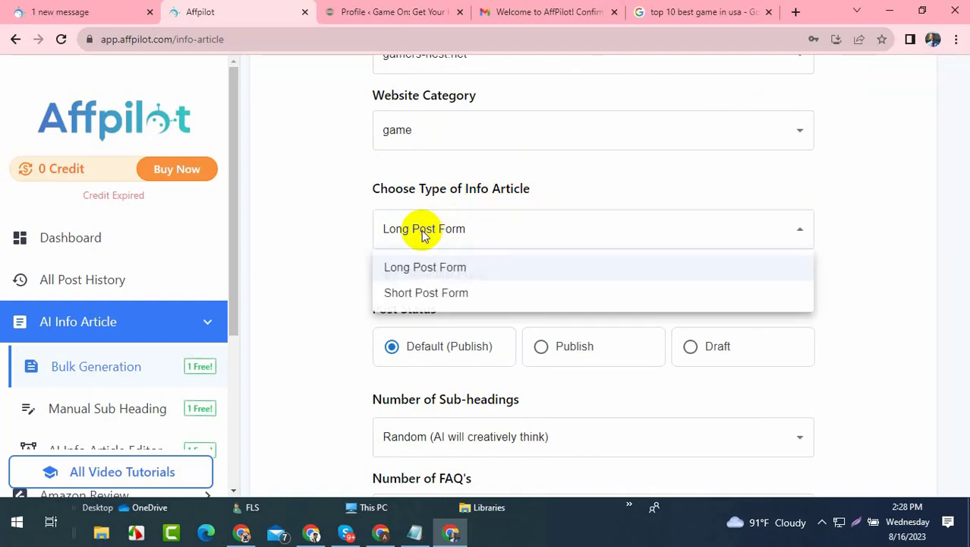
{"action": "left_click", "coordinate": [438, 267]}
{"action": "scroll", "coordinate": [505, 264], "scroll_direction": "down", "scroll_amount": 2}
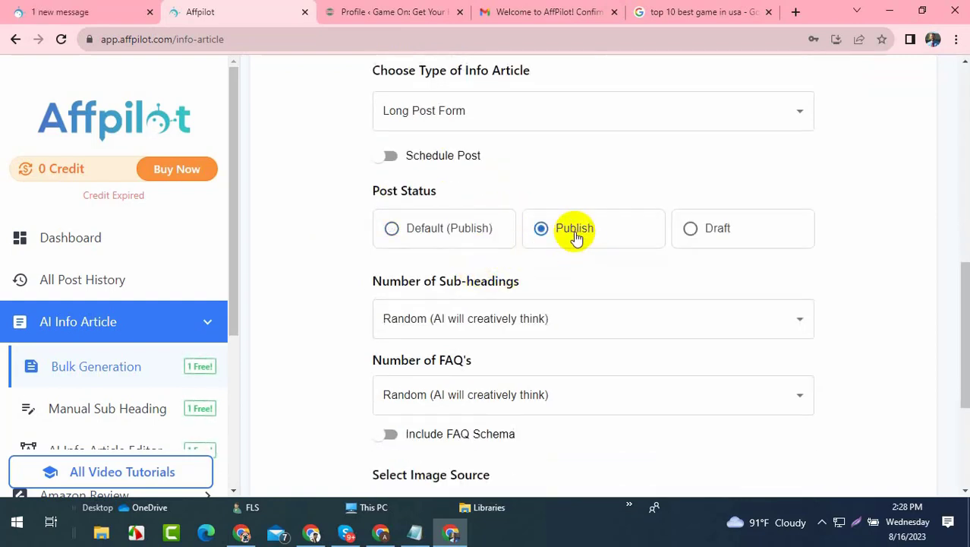
{"action": "scroll", "coordinate": [581, 236], "scroll_direction": "down", "scroll_amount": 3}
{"action": "scroll", "coordinate": [584, 234], "scroll_direction": "up", "scroll_amount": 2}
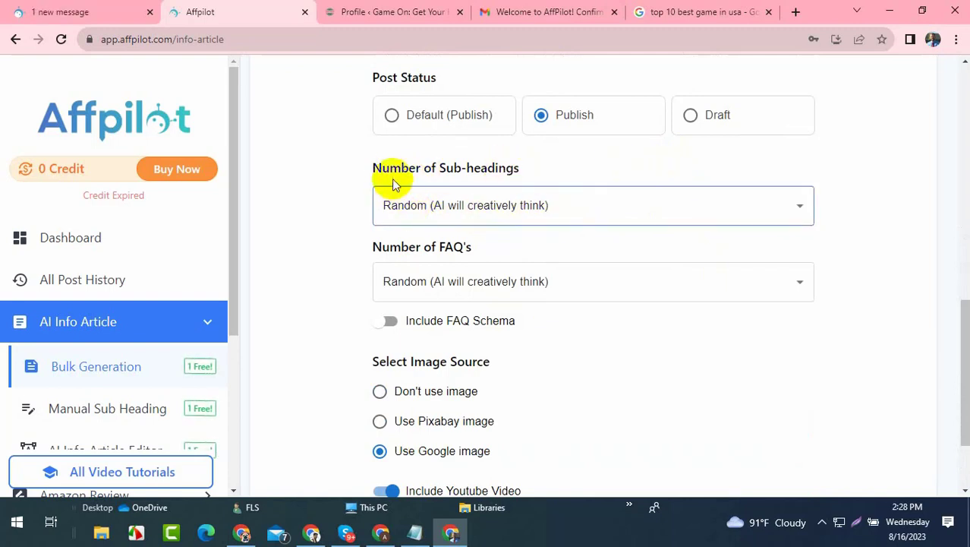
- Turn on Include FAQ Schema and start writing the info article
{"action": "left_click_drag", "start_coordinate": [375, 170], "coordinate": [529, 175]}
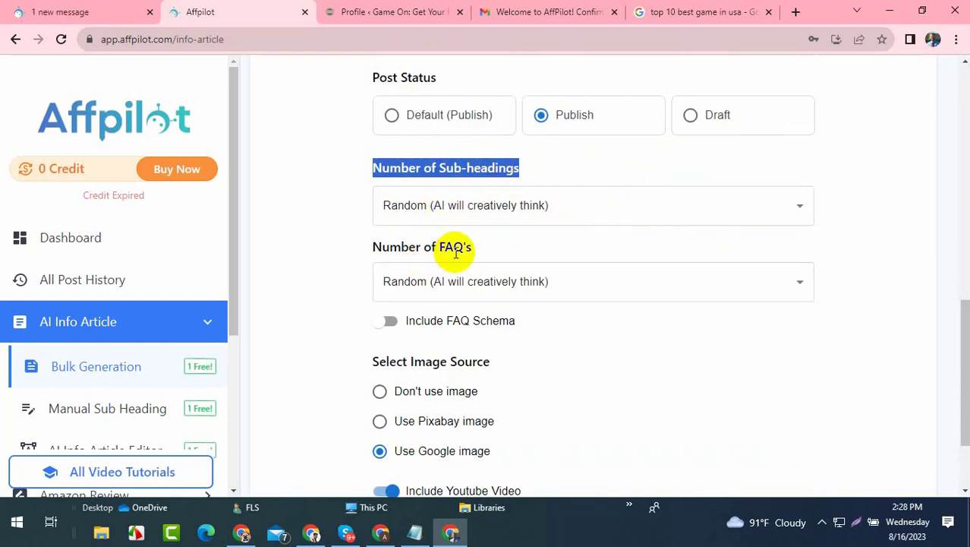
{"action": "scroll", "coordinate": [455, 250], "scroll_direction": "down", "scroll_amount": 2}
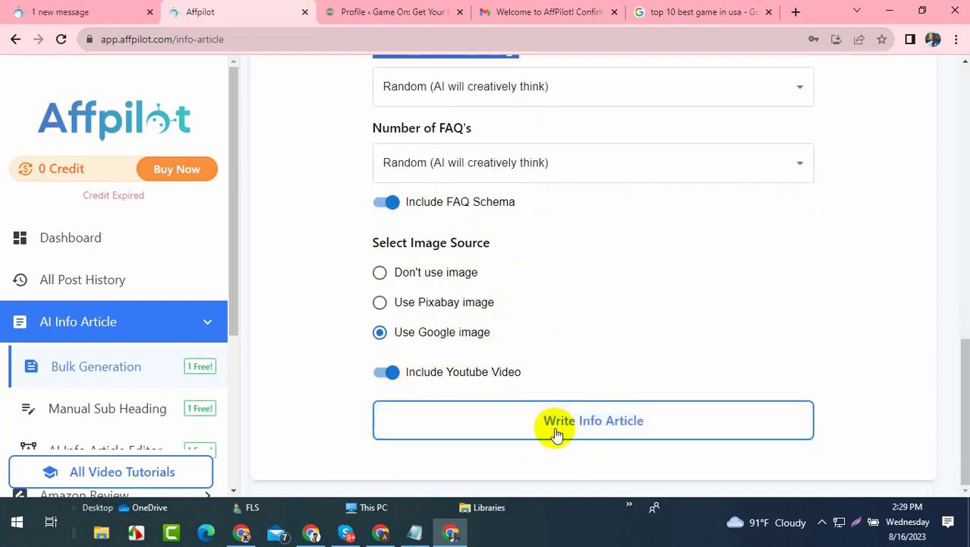
{"action": "left_click", "coordinate": [607, 429]}
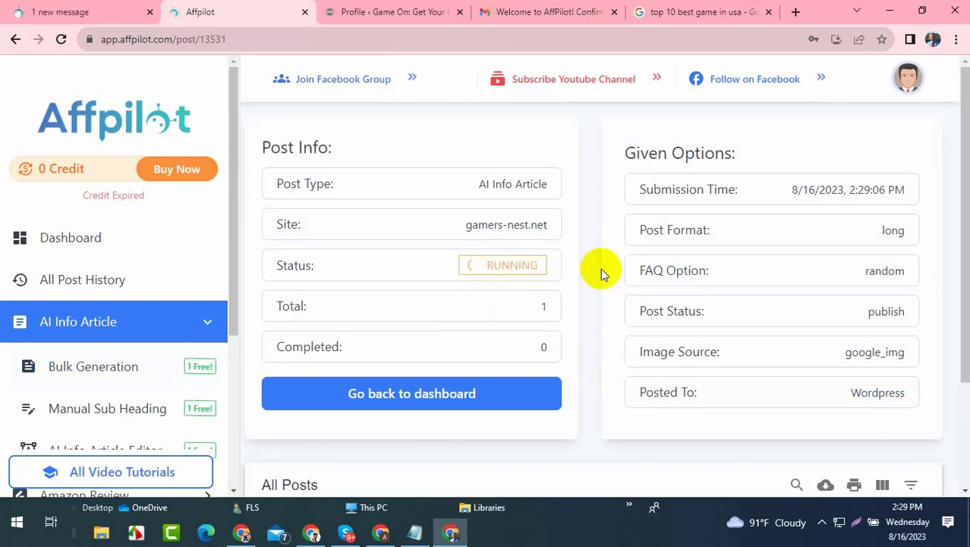
- Open the live gamers-nest.net site in a new tab from the WordPress profile page
{"action": "left_click", "coordinate": [329, 14]}
{"action": "mouse_move", "coordinate": [37, 65]}
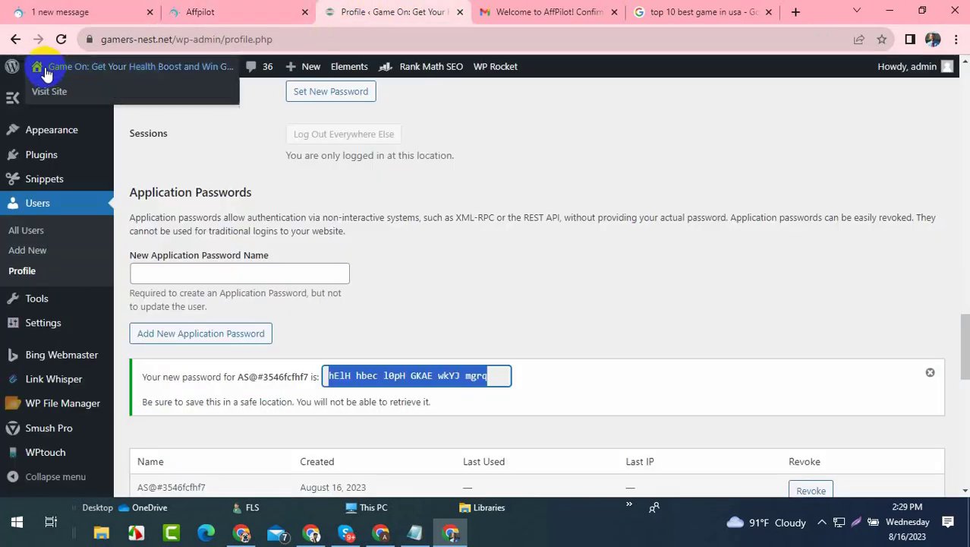
{"action": "middle_click", "coordinate": [50, 91]}
{"action": "left_click", "coordinate": [434, 15]}
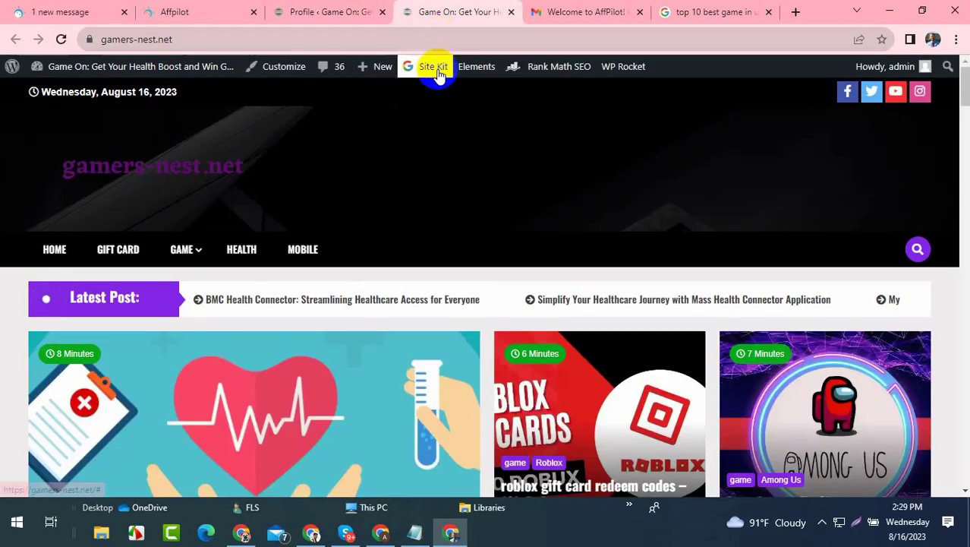
- Scroll through the gamers-nest.net homepage
{"action": "scroll", "coordinate": [613, 296], "scroll_direction": "down", "scroll_amount": 6}
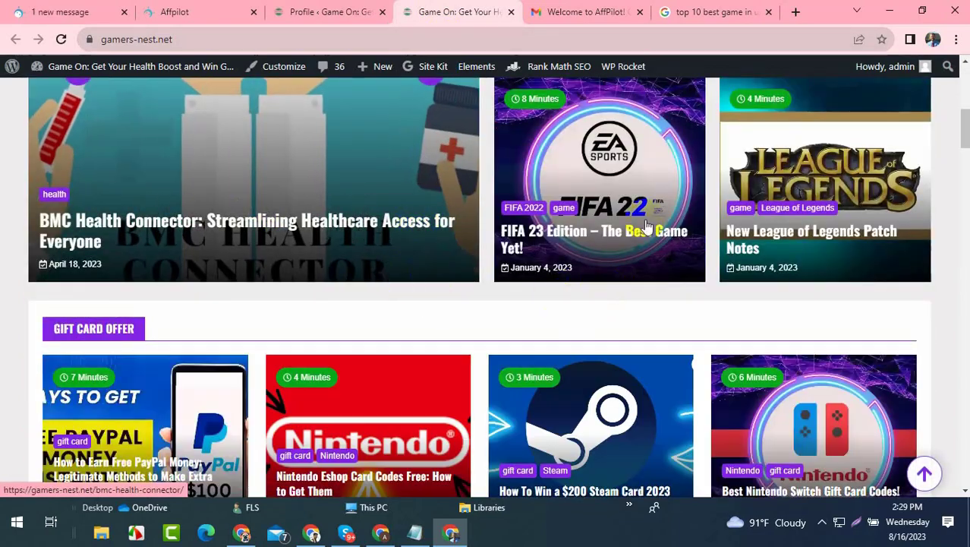
{"action": "scroll", "coordinate": [636, 243], "scroll_direction": "up", "scroll_amount": 3}
{"action": "scroll", "coordinate": [632, 259], "scroll_direction": "down", "scroll_amount": 3}
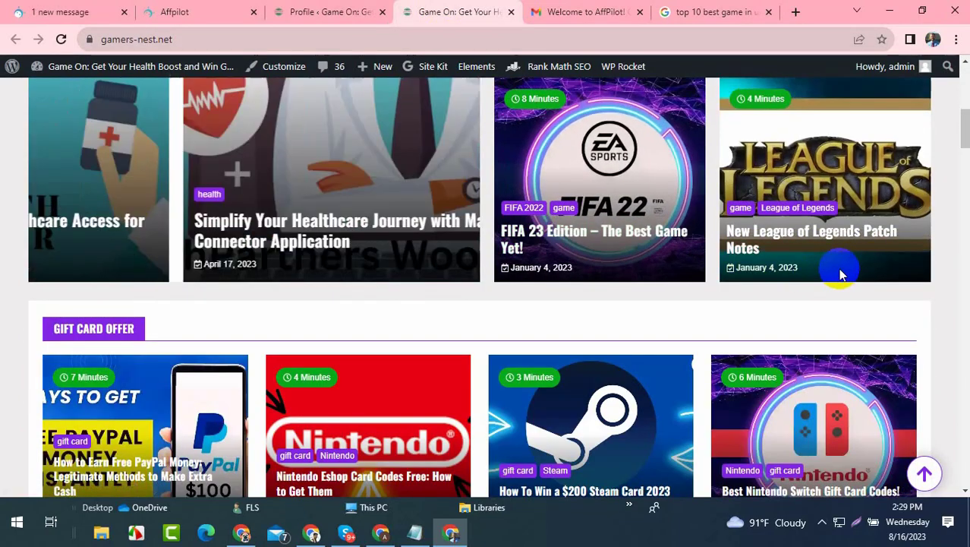
{"action": "scroll", "coordinate": [683, 220], "scroll_direction": "up", "scroll_amount": 5}
- Check the Gmail, Profile and Affpilot tabs, then switch to the other Affpilot browser window
{"action": "left_click", "coordinate": [561, 11]}
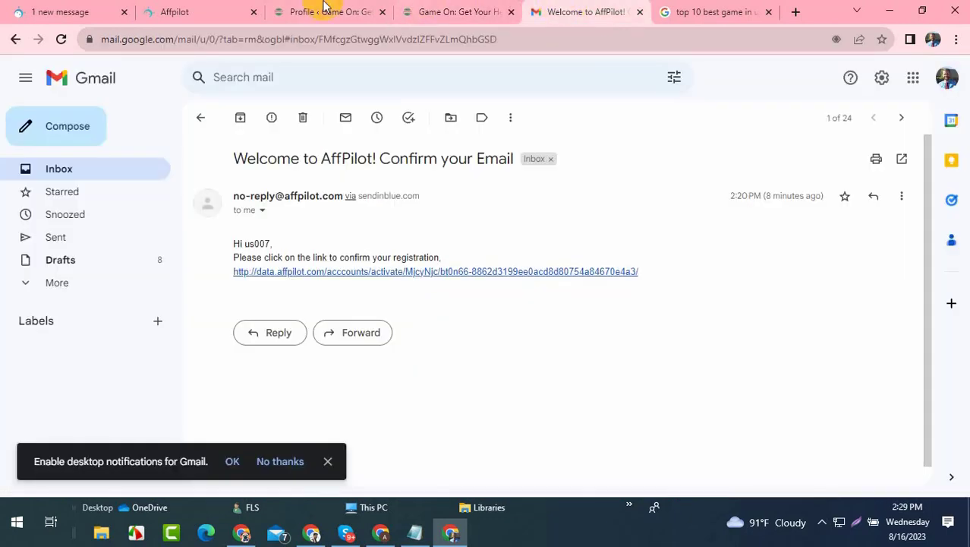
{"action": "left_click", "coordinate": [324, 7]}
{"action": "scroll", "coordinate": [54, 152], "scroll_direction": "up", "scroll_amount": 2}
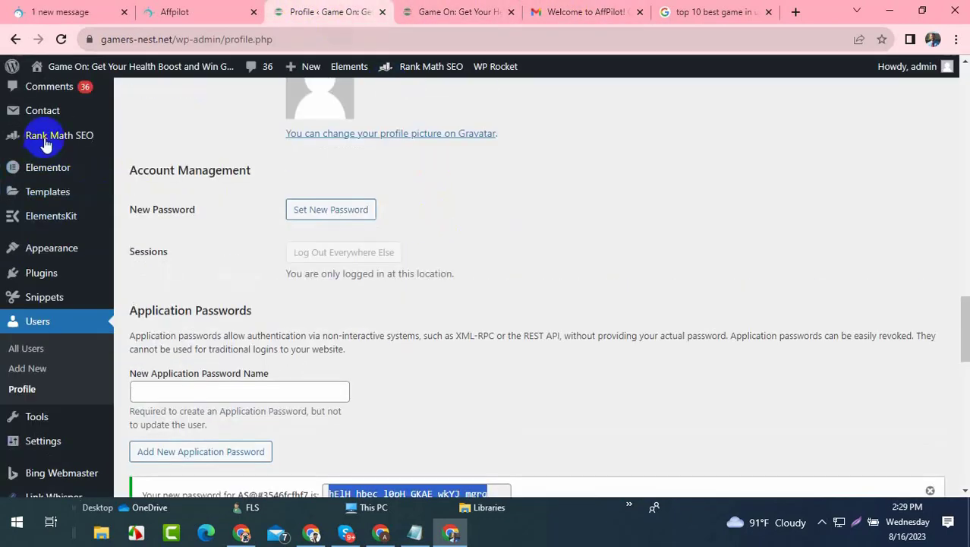
{"action": "left_click", "coordinate": [189, 11]}
{"action": "scroll", "coordinate": [444, 357], "scroll_direction": "down", "scroll_amount": 2}
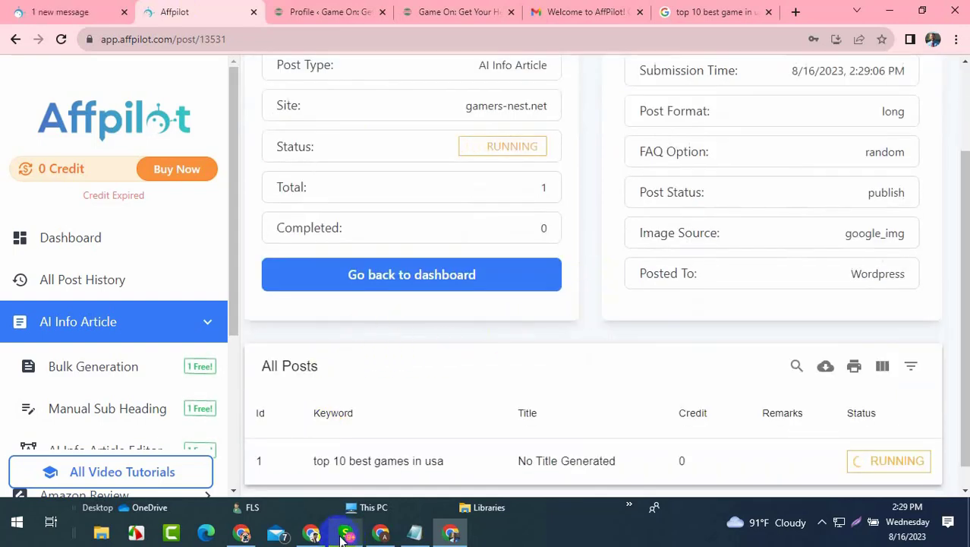
{"action": "left_click", "coordinate": [312, 533]}
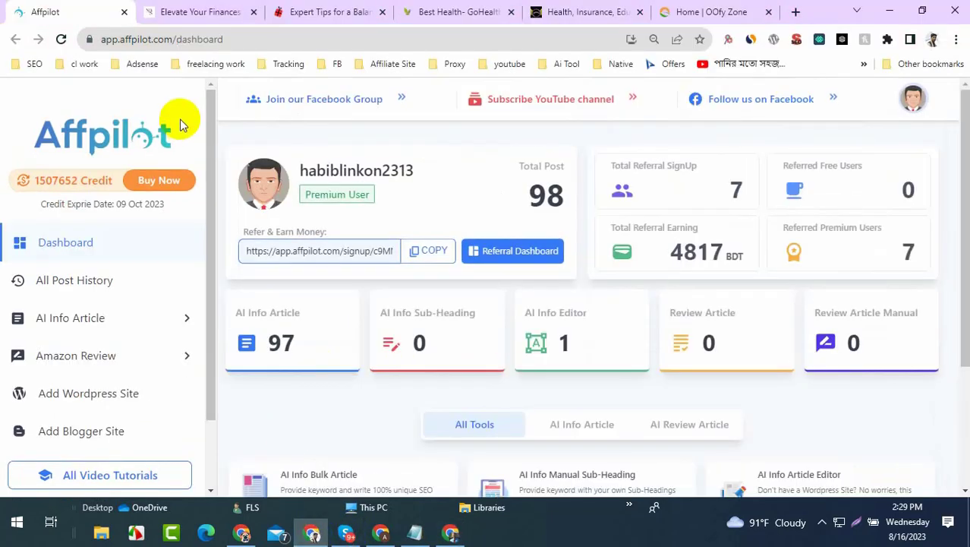
- Scroll through mydreamselfie.com's post list to the footer and back up to the header
{"action": "left_click", "coordinate": [182, 12]}
{"action": "scroll", "coordinate": [379, 289], "scroll_direction": "up", "scroll_amount": 5}
{"action": "scroll", "coordinate": [462, 355], "scroll_direction": "up", "scroll_amount": 6}
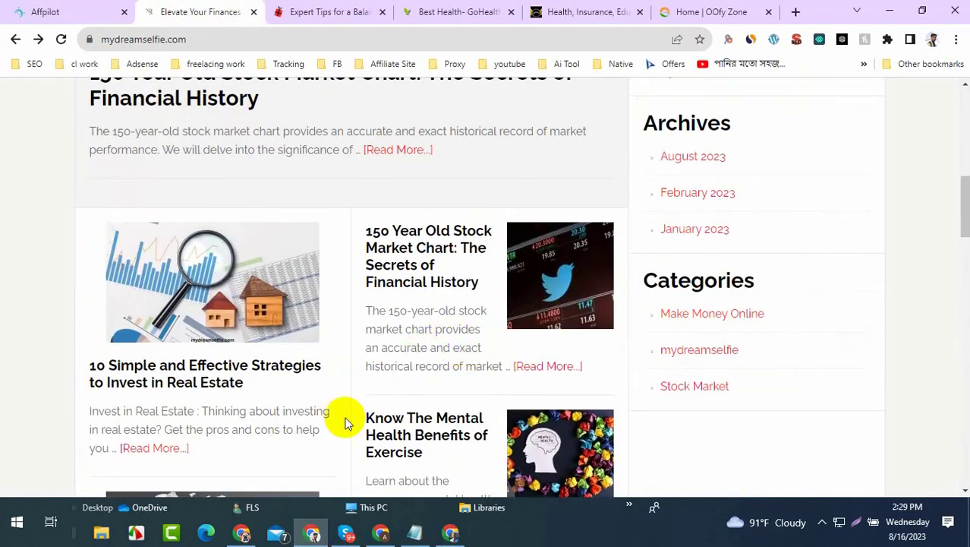
{"action": "scroll", "coordinate": [296, 433], "scroll_direction": "up", "scroll_amount": 6}
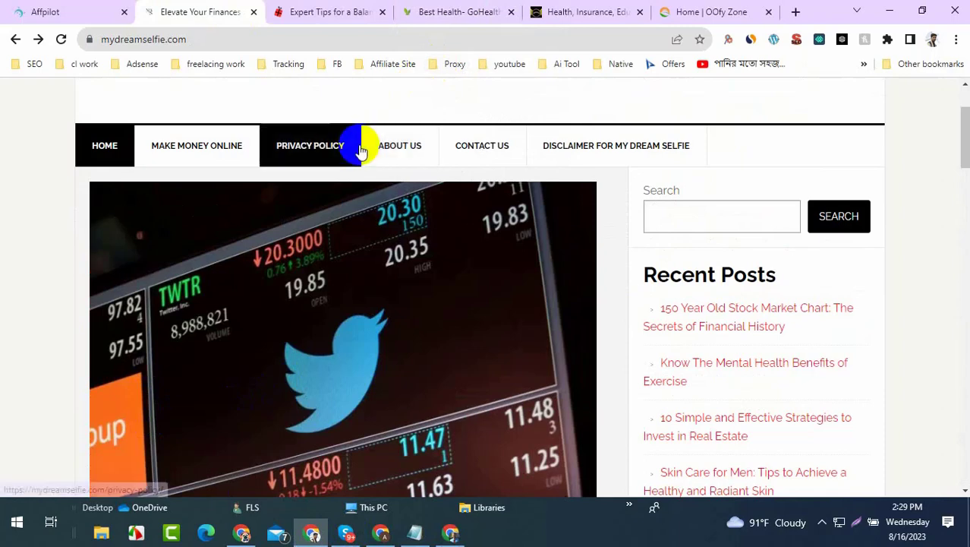
{"action": "scroll", "coordinate": [360, 150], "scroll_direction": "down", "scroll_amount": 5}
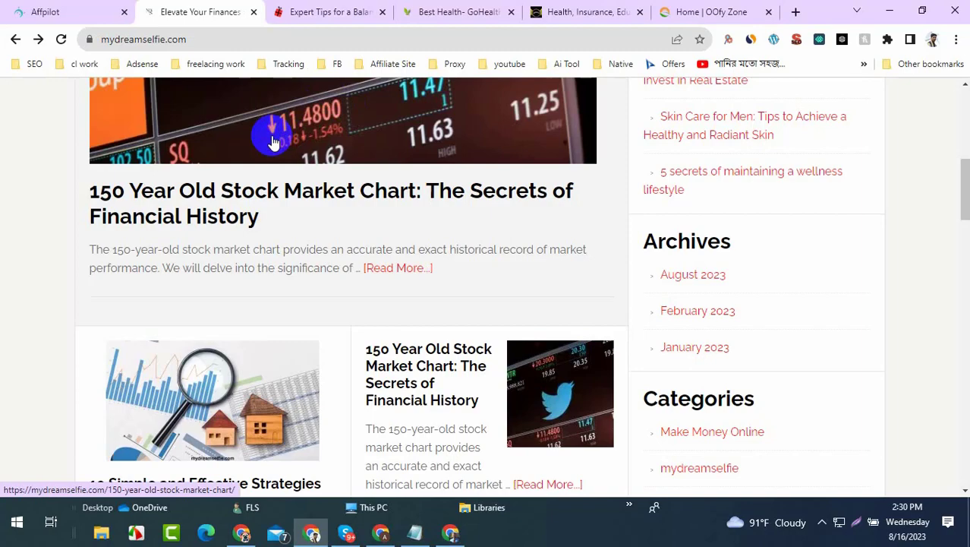
{"action": "scroll", "coordinate": [303, 136], "scroll_direction": "down", "scroll_amount": 5}
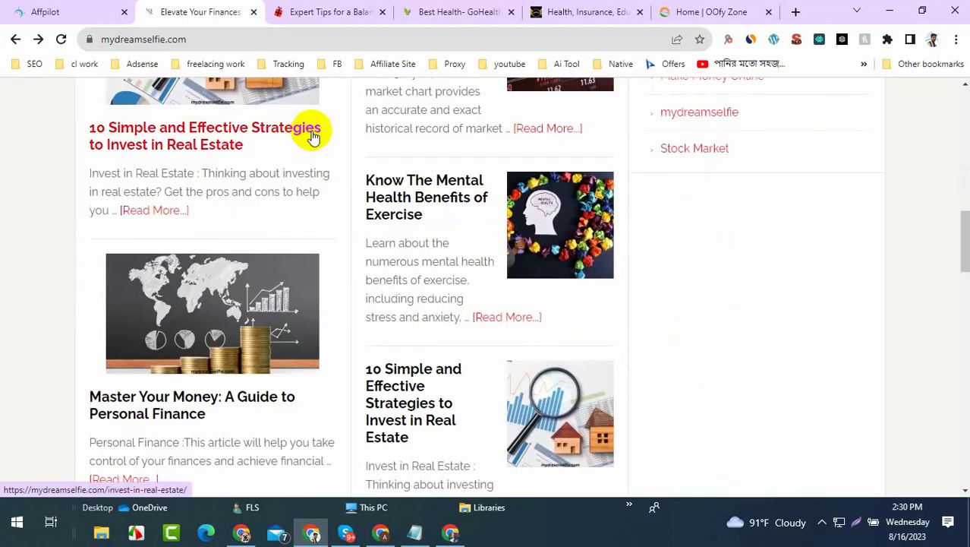
{"action": "scroll", "coordinate": [319, 134], "scroll_direction": "up", "scroll_amount": 6}
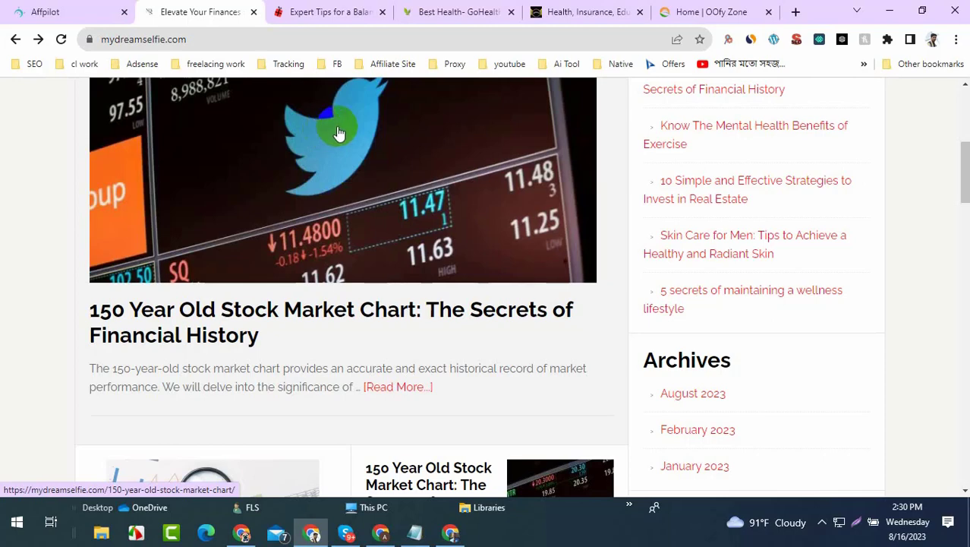
{"action": "scroll", "coordinate": [338, 132], "scroll_direction": "down", "scroll_amount": 10}
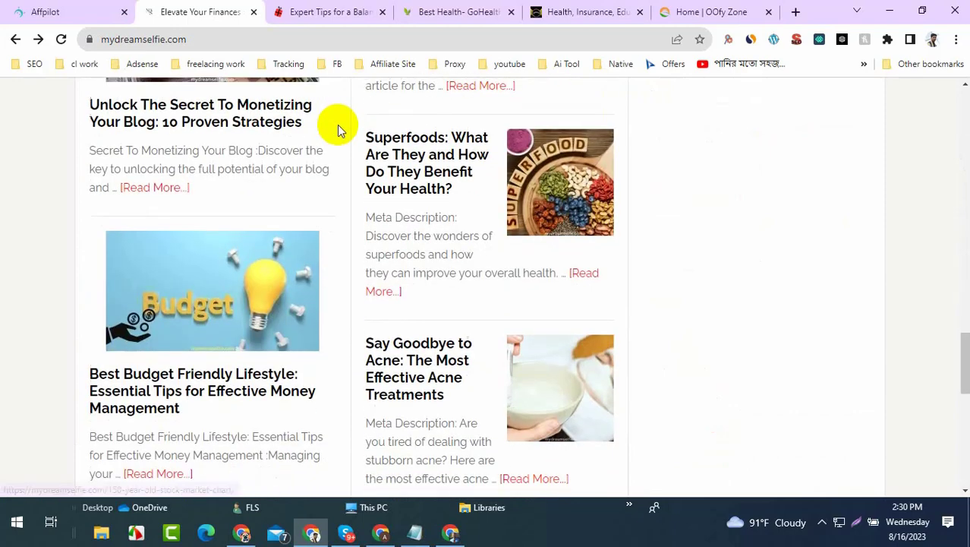
{"action": "scroll", "coordinate": [363, 127], "scroll_direction": "down", "scroll_amount": 10}
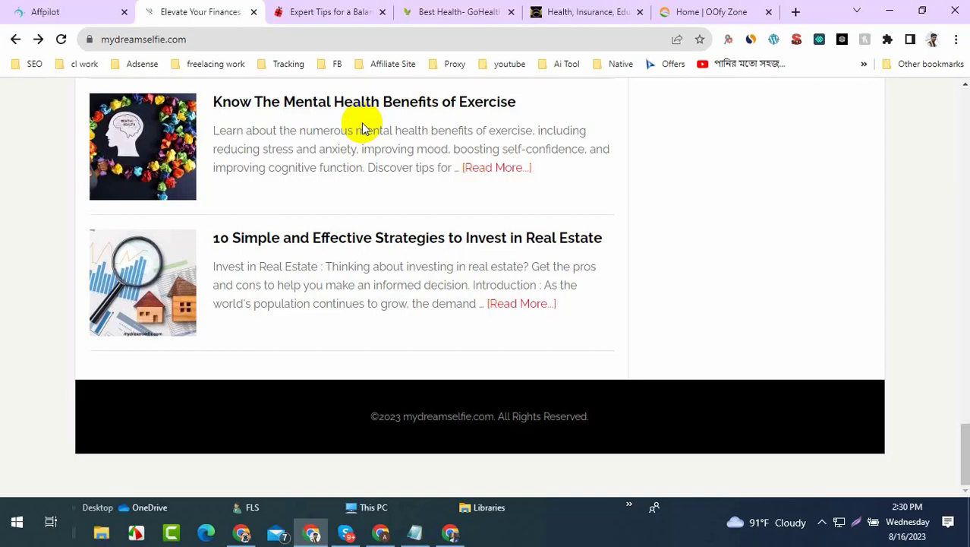
{"action": "scroll", "coordinate": [361, 127], "scroll_direction": "up", "scroll_amount": 10}
{"action": "scroll", "coordinate": [361, 128], "scroll_direction": "up", "scroll_amount": 10}
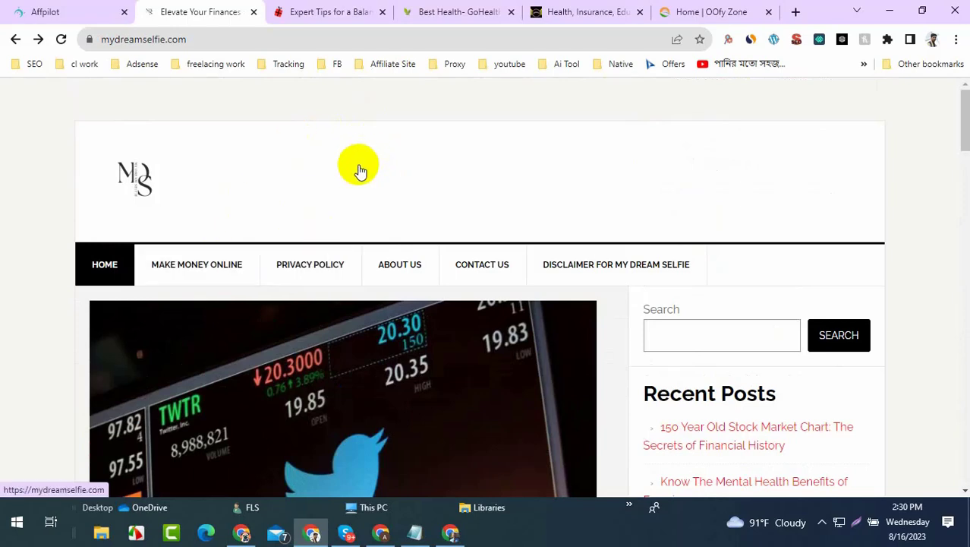
{"action": "left_click", "coordinate": [449, 532]}
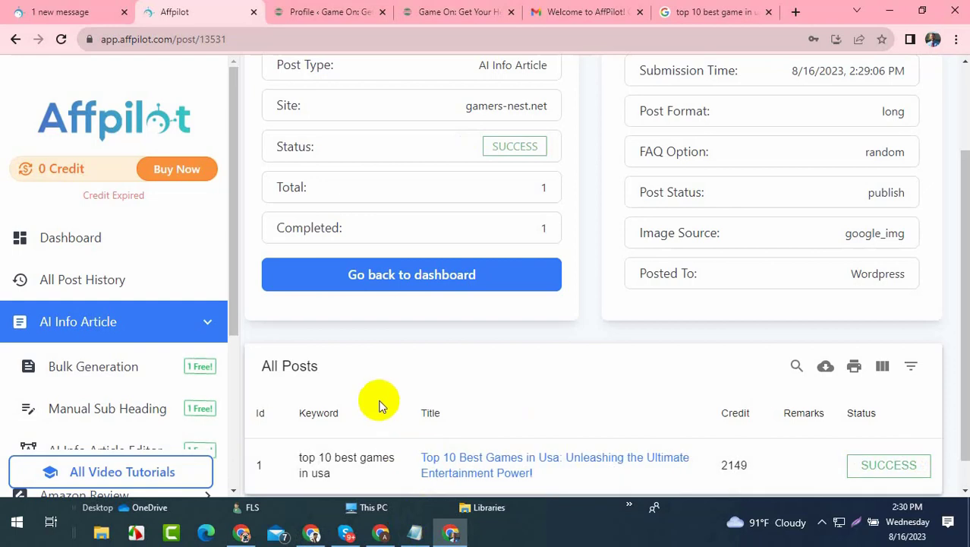
{"action": "left_click_drag", "start_coordinate": [285, 227], "coordinate": [470, 224]}
{"action": "scroll", "coordinate": [689, 195], "scroll_direction": "down", "scroll_amount": 1}
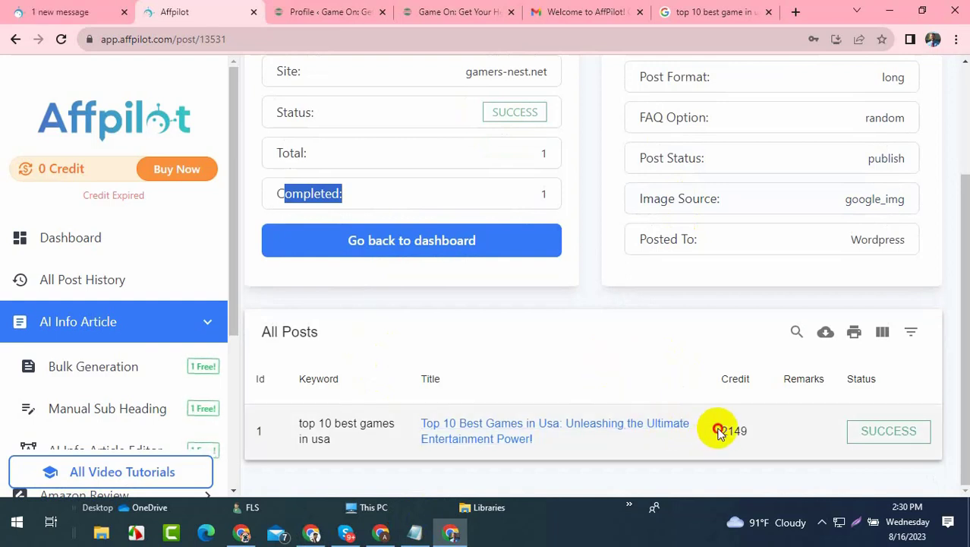
{"action": "left_click_drag", "start_coordinate": [714, 430], "coordinate": [757, 432]}
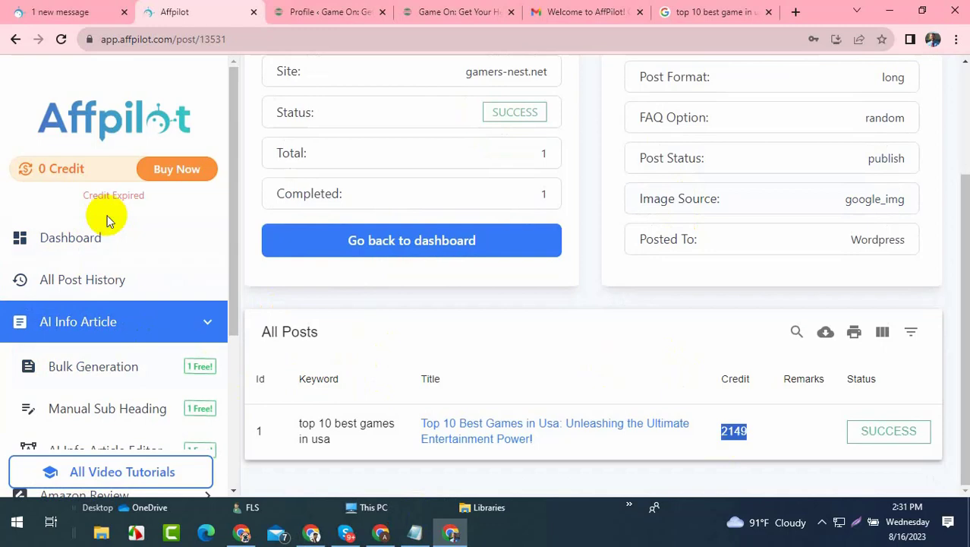
- Reload the gamers-nest.net homepage and open the new 'Top 10 Best Games in Usa' post
{"action": "left_click", "coordinate": [429, 8]}
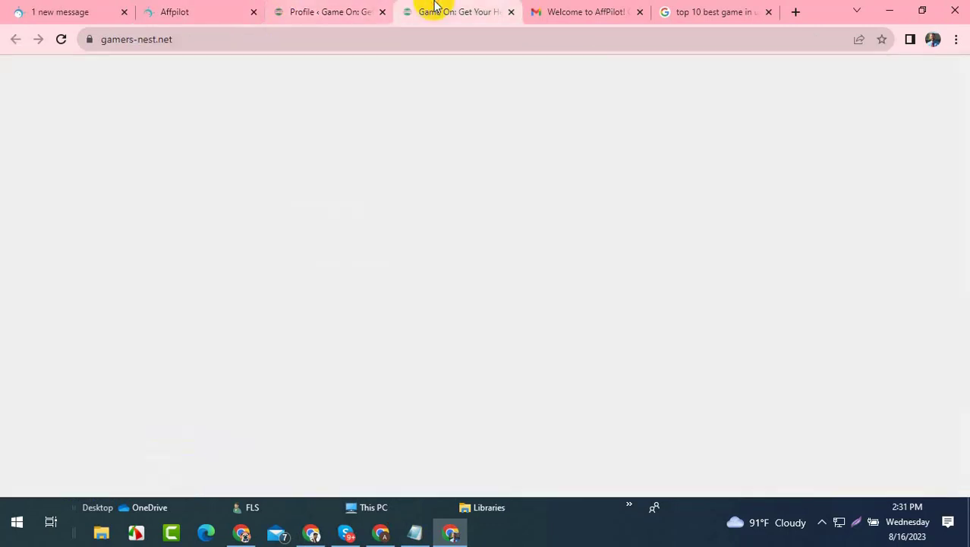
{"action": "left_click", "coordinate": [64, 41]}
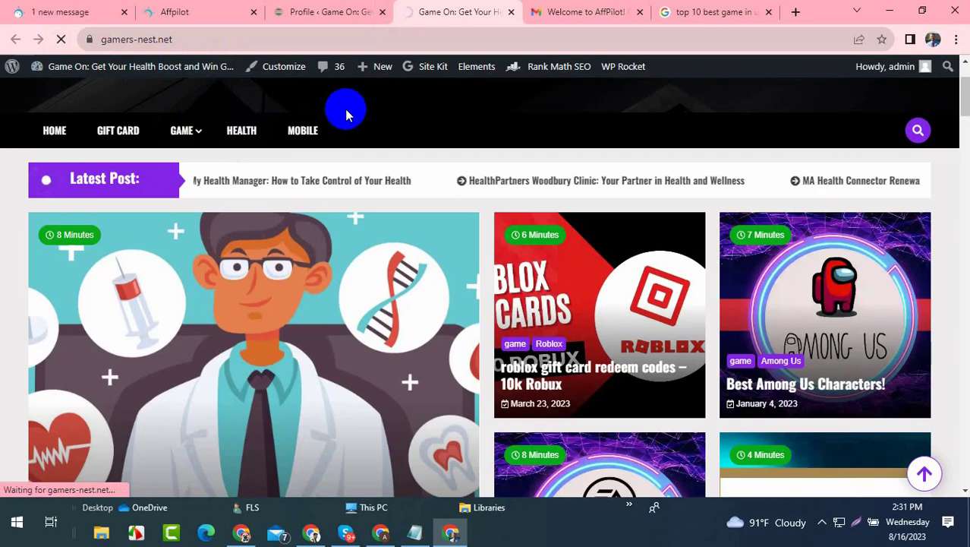
{"action": "scroll", "coordinate": [349, 112], "scroll_direction": "down", "scroll_amount": 3}
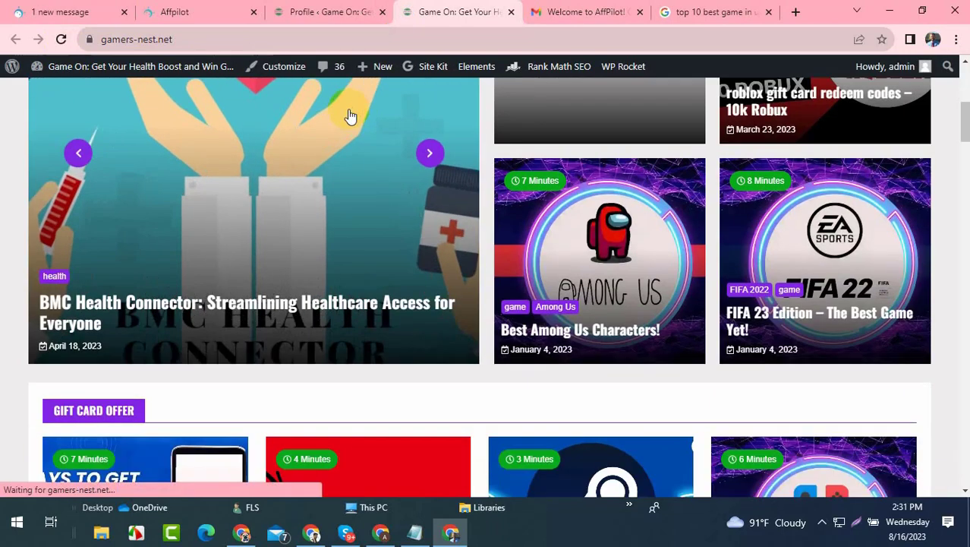
{"action": "scroll", "coordinate": [348, 113], "scroll_direction": "down", "scroll_amount": 5}
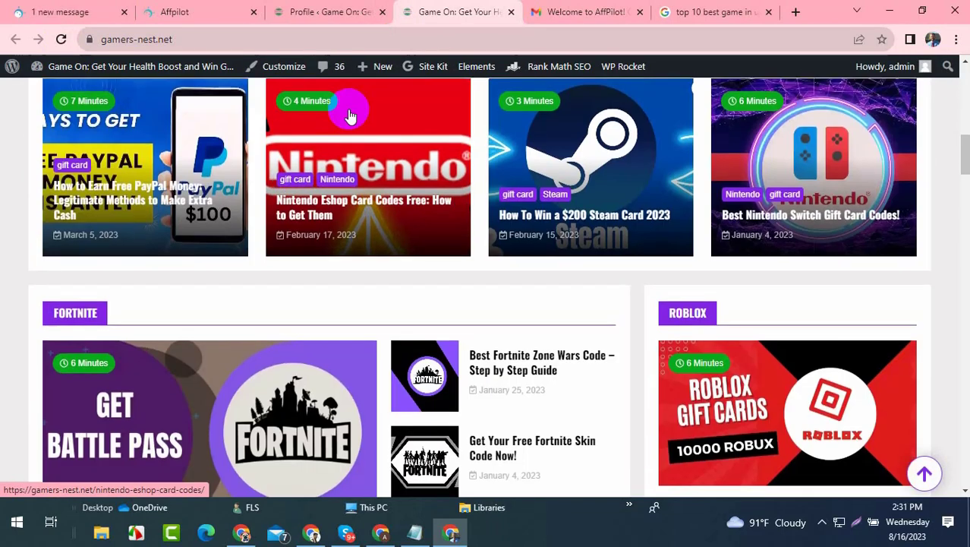
{"action": "scroll", "coordinate": [348, 112], "scroll_direction": "down", "scroll_amount": 2}
{"action": "scroll", "coordinate": [348, 114], "scroll_direction": "down", "scroll_amount": 3}
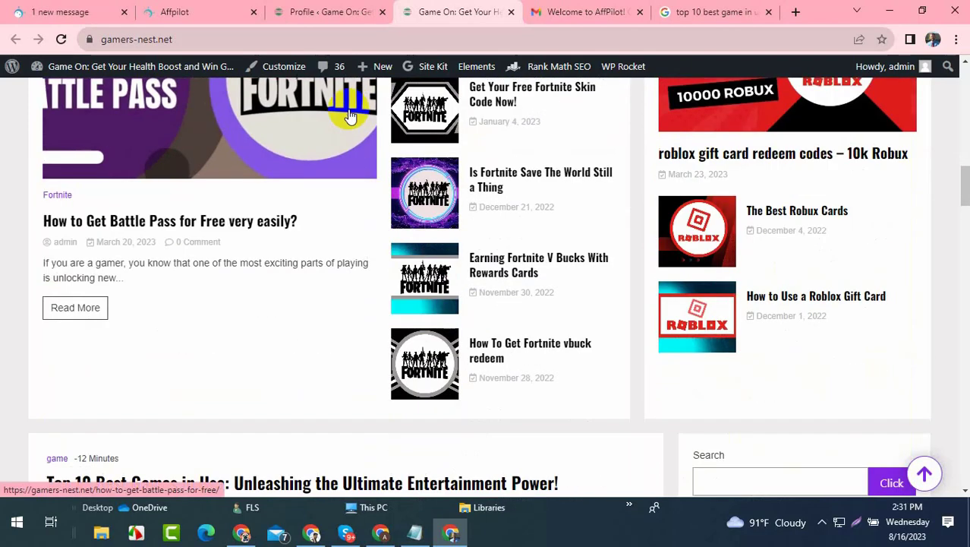
{"action": "scroll", "coordinate": [348, 114], "scroll_direction": "down", "scroll_amount": 3}
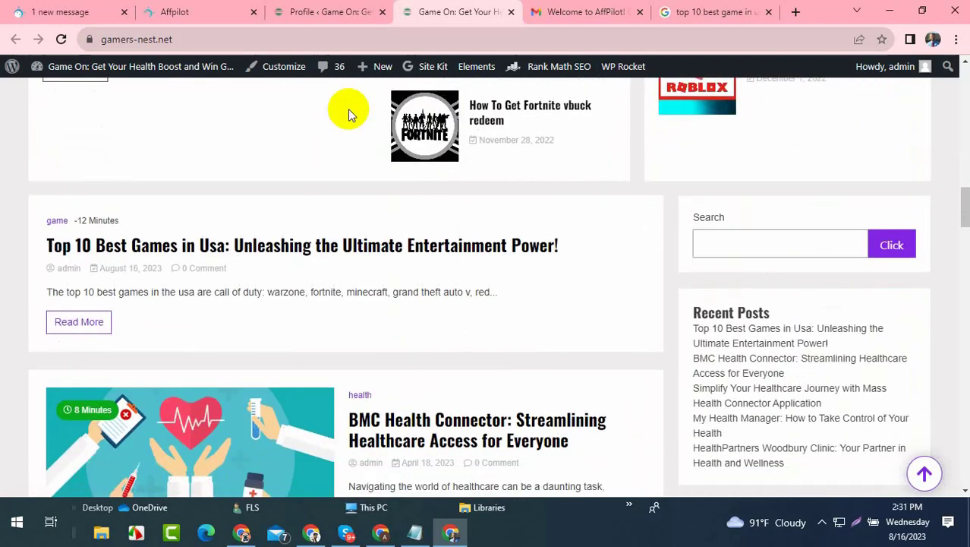
{"action": "scroll", "coordinate": [349, 114], "scroll_direction": "down", "scroll_amount": 2}
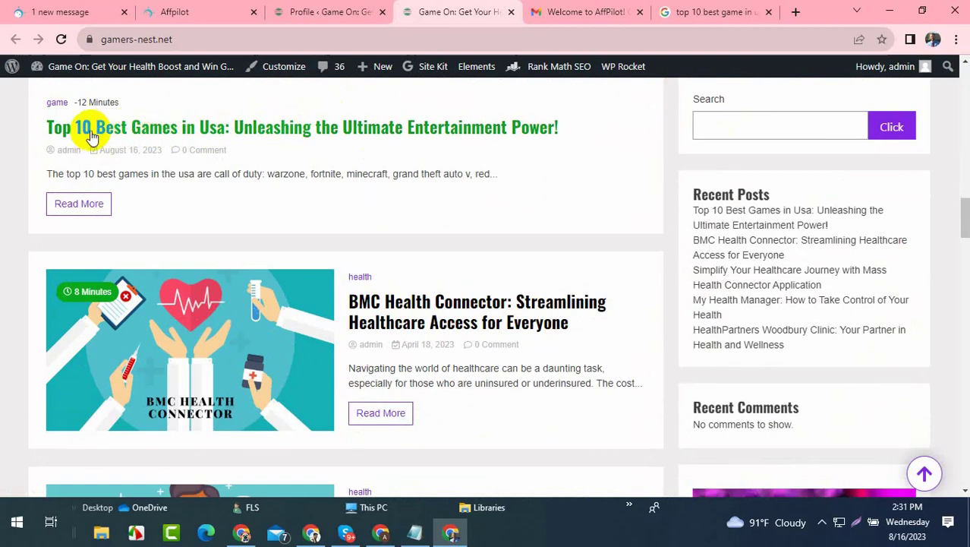
{"action": "left_click_drag", "start_coordinate": [227, 139], "coordinate": [249, 139]}
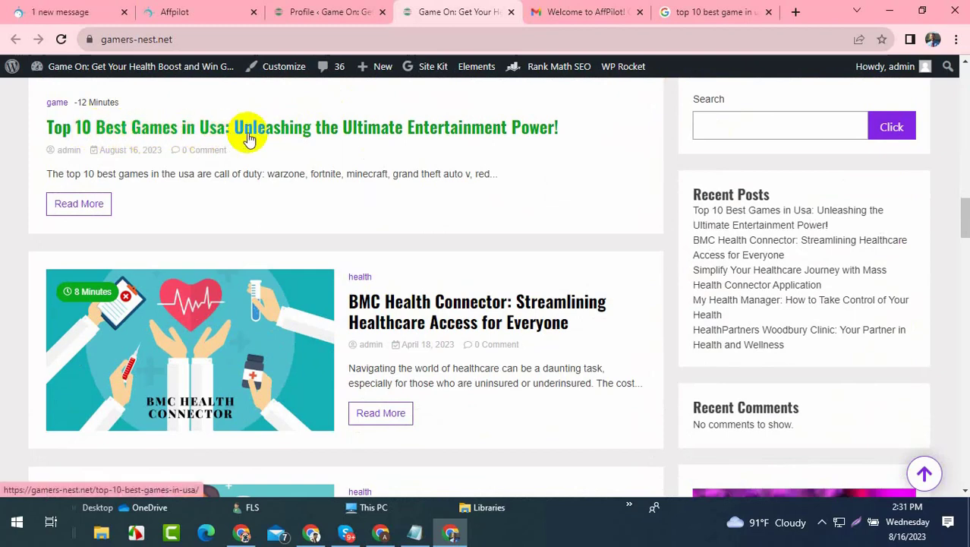
{"action": "left_click", "coordinate": [296, 132]}
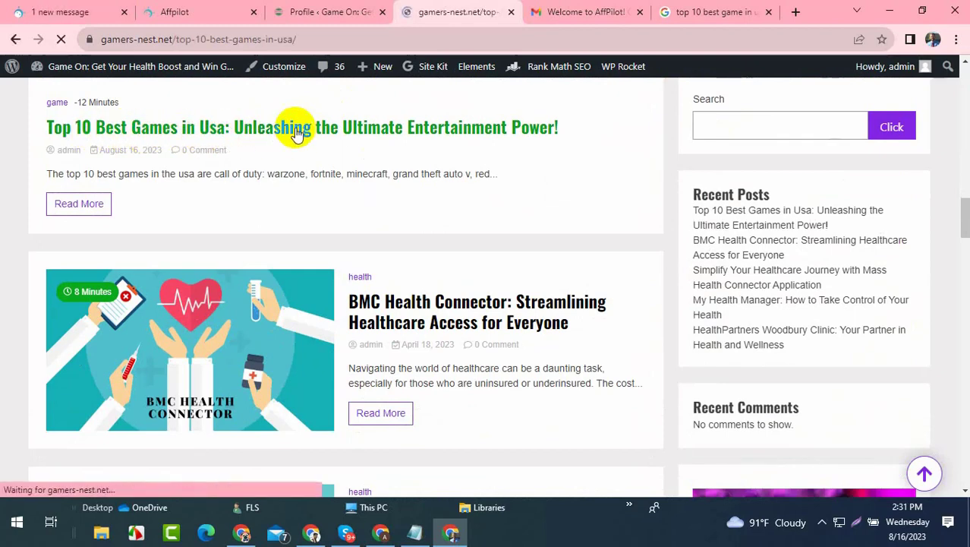
- Review the post's title, introduction and table of contents
{"action": "scroll", "coordinate": [271, 136], "scroll_direction": "down", "scroll_amount": 3}
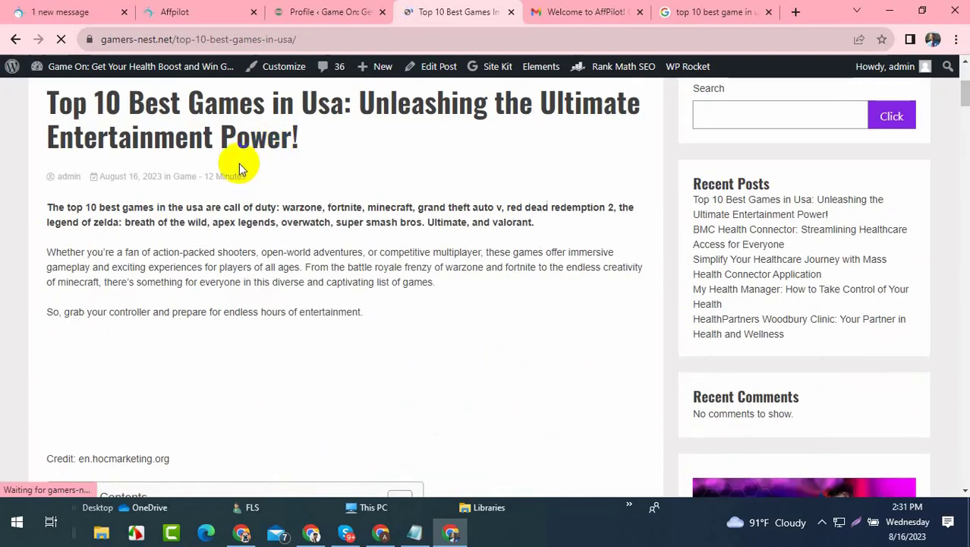
{"action": "left_click_drag", "start_coordinate": [42, 99], "coordinate": [227, 116]}
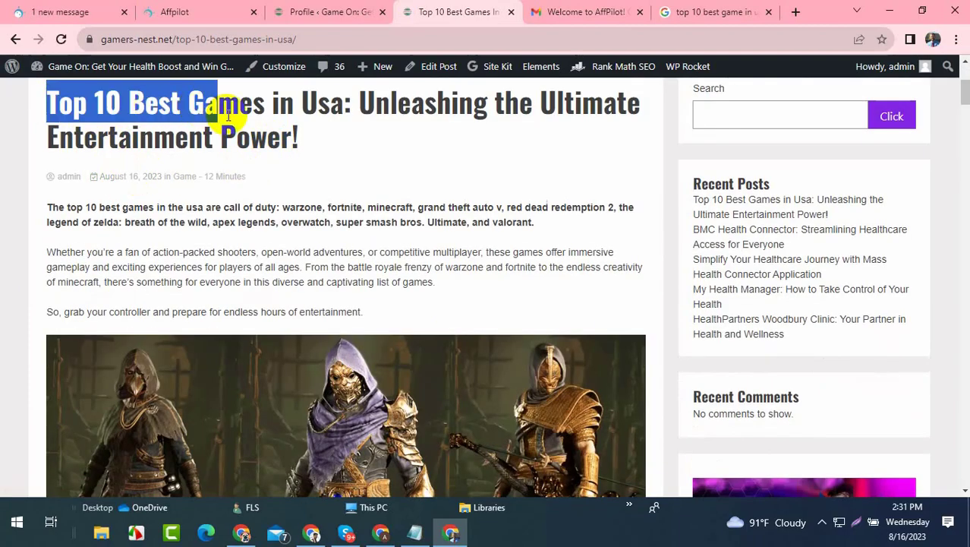
{"action": "scroll", "coordinate": [237, 123], "scroll_direction": "down", "scroll_amount": 1}
{"action": "scroll", "coordinate": [91, 175], "scroll_direction": "up", "scroll_amount": 1}
{"action": "left_click_drag", "start_coordinate": [50, 205], "coordinate": [521, 299]}
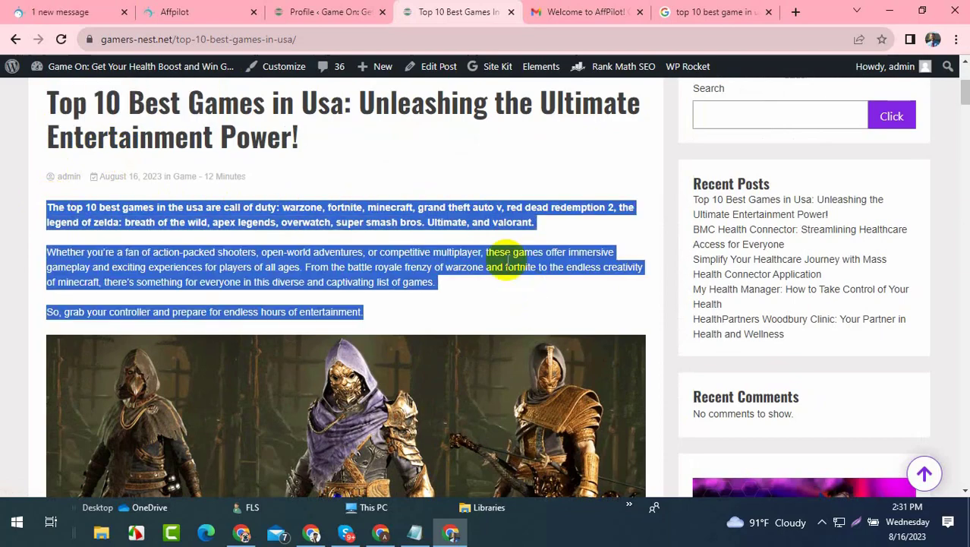
{"action": "scroll", "coordinate": [479, 250], "scroll_direction": "down", "scroll_amount": 3}
{"action": "scroll", "coordinate": [306, 218], "scroll_direction": "down", "scroll_amount": 3}
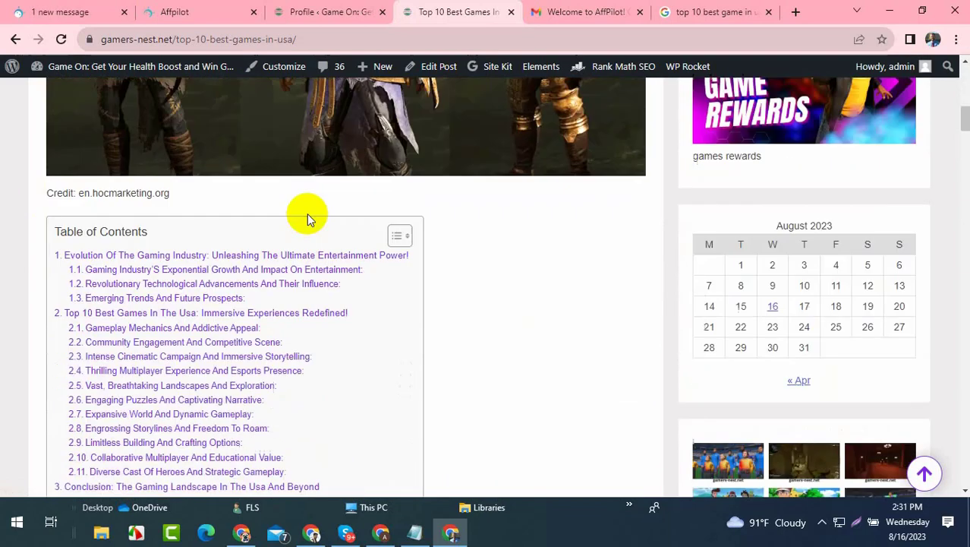
{"action": "scroll", "coordinate": [306, 218], "scroll_direction": "down", "scroll_amount": 2}
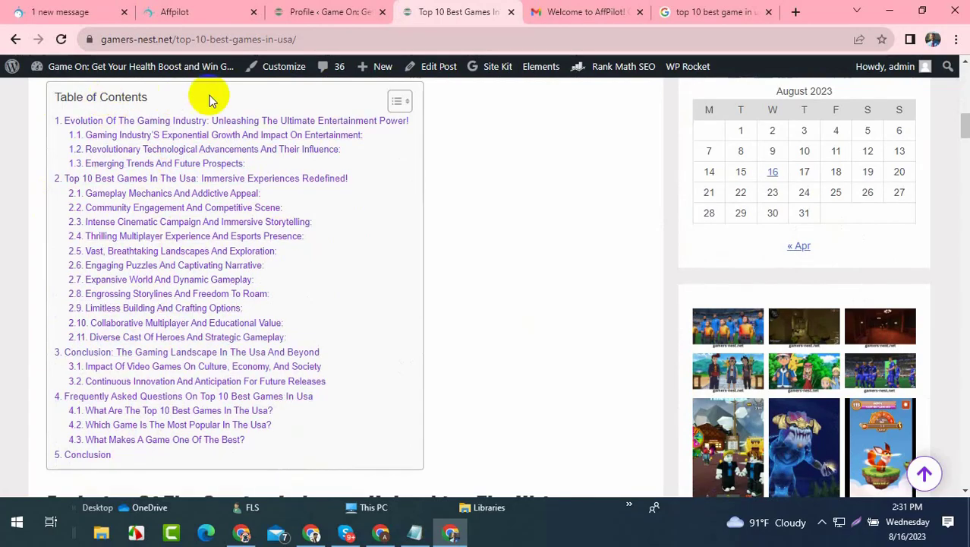
{"action": "scroll", "coordinate": [140, 188], "scroll_direction": "down", "scroll_amount": 10}
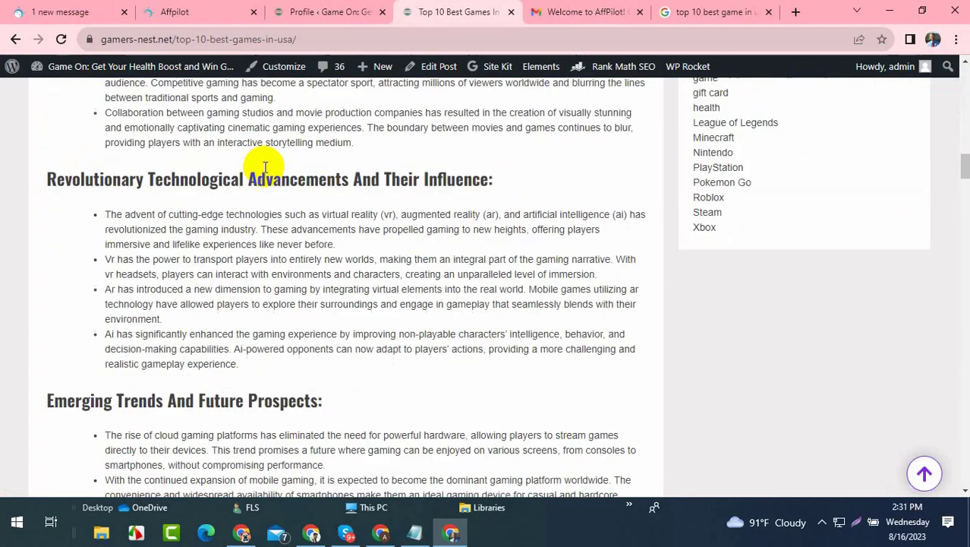
{"action": "scroll", "coordinate": [270, 173], "scroll_direction": "down", "scroll_amount": 15}
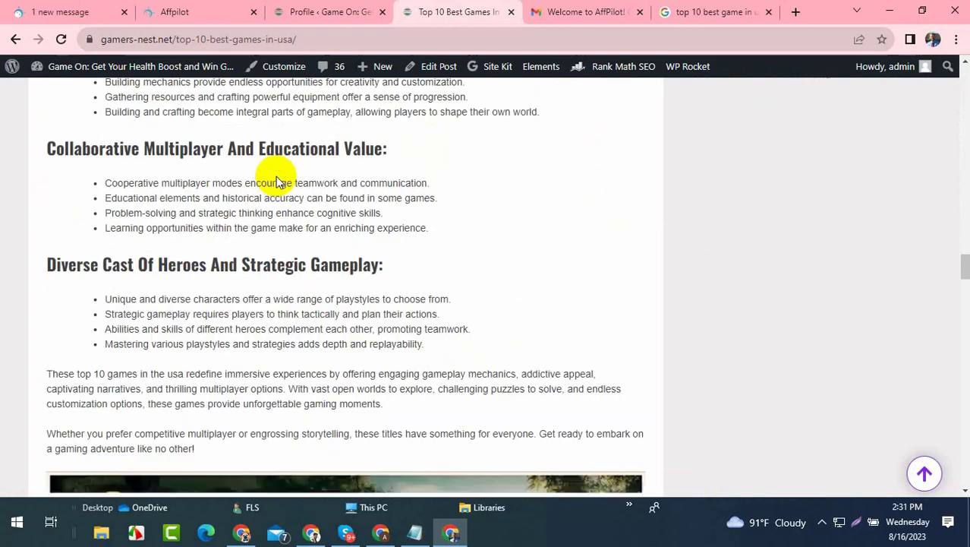
{"action": "scroll", "coordinate": [275, 179], "scroll_direction": "down", "scroll_amount": 8}
{"action": "scroll", "coordinate": [275, 180], "scroll_direction": "up", "scroll_amount": 2}
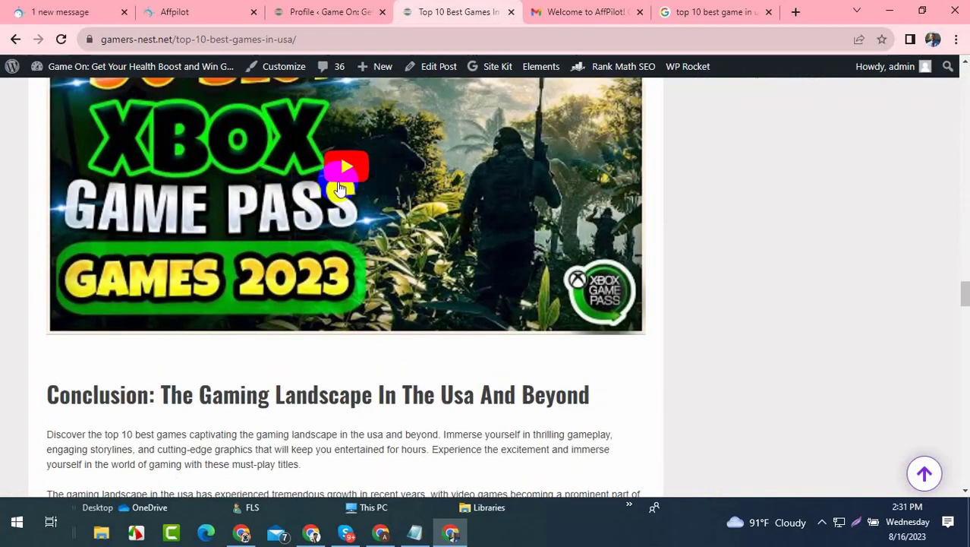
{"action": "scroll", "coordinate": [342, 189], "scroll_direction": "up", "scroll_amount": 3}
{"action": "scroll", "coordinate": [364, 192], "scroll_direction": "down", "scroll_amount": 3}
- Play and then pause the embedded Xbox Game Pass YouTube video
{"action": "left_click", "coordinate": [346, 169]}
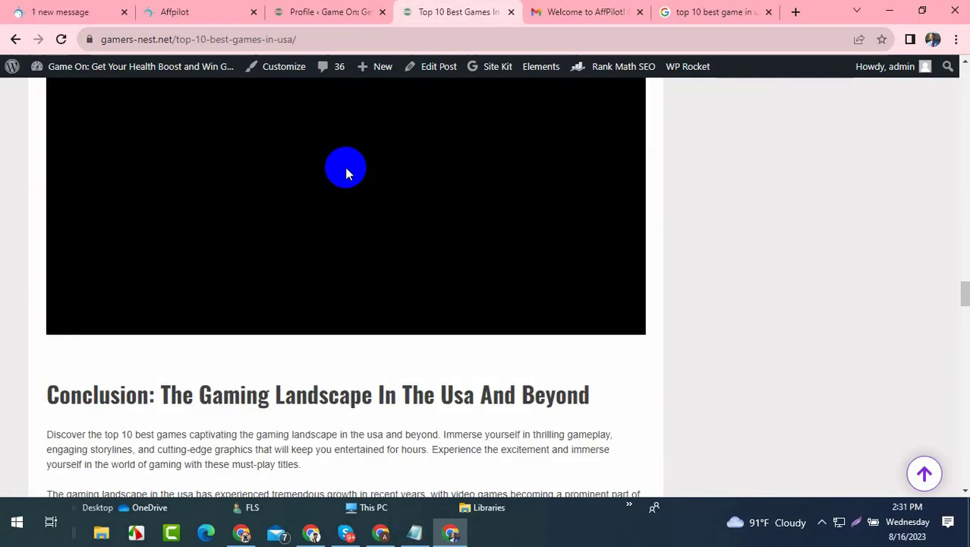
{"action": "scroll", "coordinate": [353, 167], "scroll_direction": "up", "scroll_amount": 5}
{"action": "scroll", "coordinate": [364, 171], "scroll_direction": "down", "scroll_amount": 5}
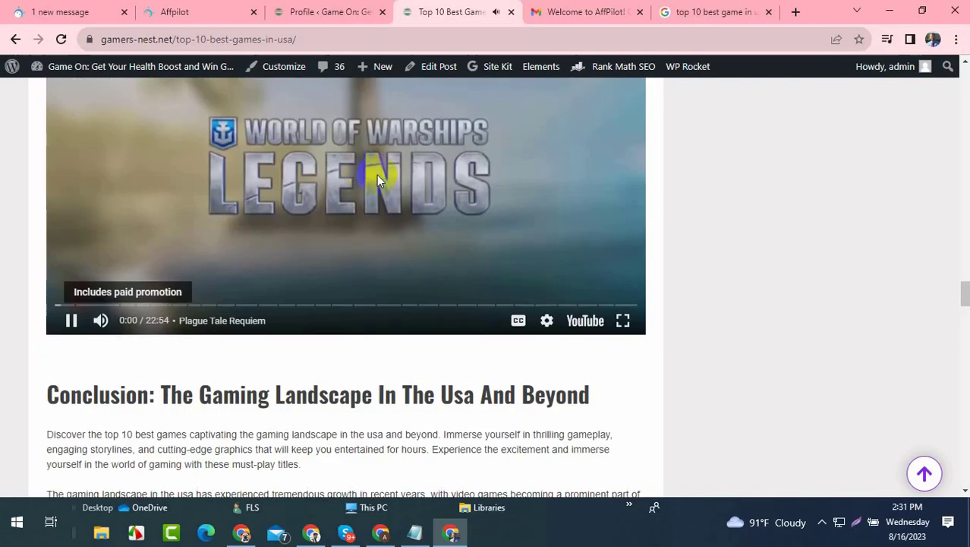
{"action": "scroll", "coordinate": [276, 318], "scroll_direction": "up", "scroll_amount": 5}
{"action": "scroll", "coordinate": [274, 273], "scroll_direction": "down", "scroll_amount": 3}
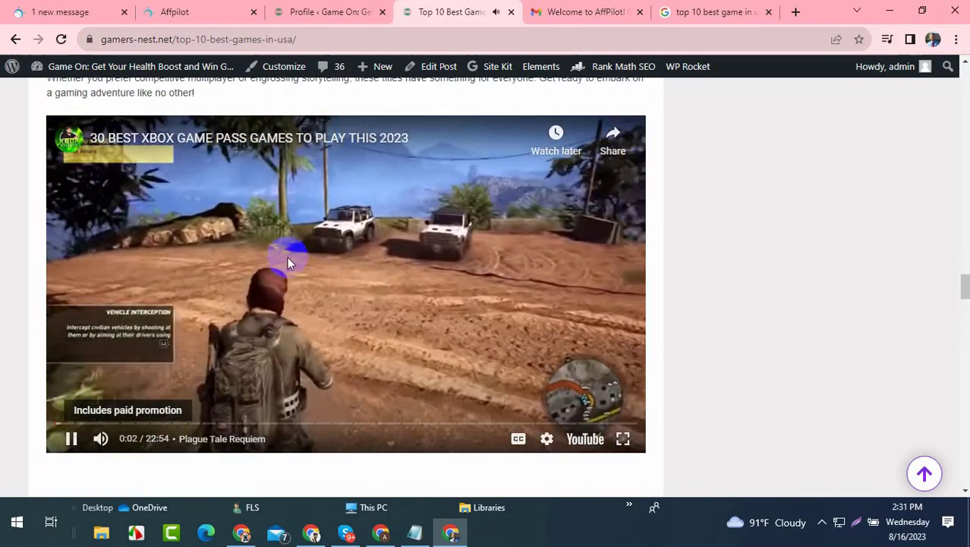
{"action": "left_click", "coordinate": [71, 438]}
- Scroll down through the rest of the post to the FAQ section
{"action": "scroll", "coordinate": [239, 287], "scroll_direction": "up", "scroll_amount": 5}
{"action": "scroll", "coordinate": [240, 287], "scroll_direction": "down", "scroll_amount": 15}
{"action": "scroll", "coordinate": [279, 266], "scroll_direction": "up", "scroll_amount": 15}
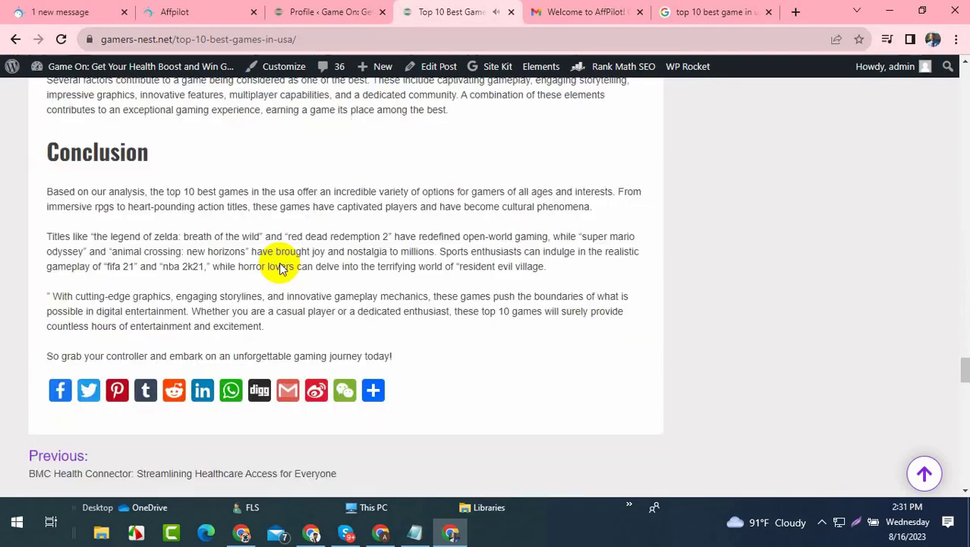
{"action": "scroll", "coordinate": [278, 262], "scroll_direction": "up", "scroll_amount": 15}
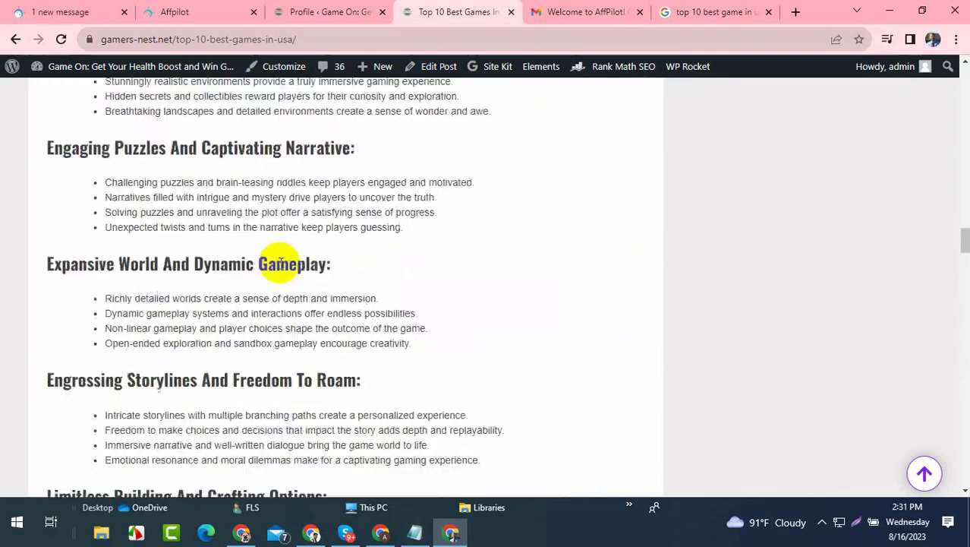
{"action": "scroll", "coordinate": [315, 259], "scroll_direction": "up", "scroll_amount": 20}
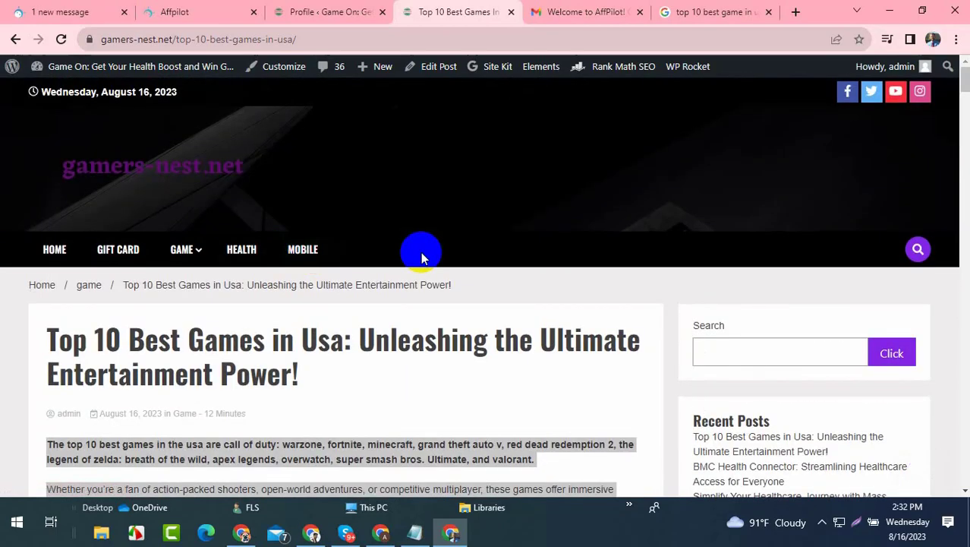
{"action": "scroll", "coordinate": [420, 251], "scroll_direction": "down", "scroll_amount": 5}
{"action": "left_click", "coordinate": [227, 173]}
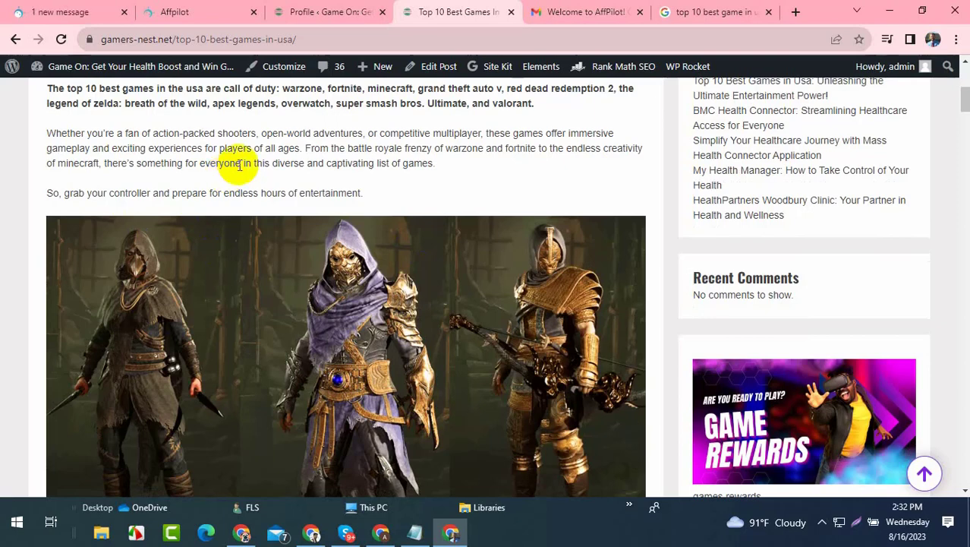
{"action": "scroll", "coordinate": [211, 134], "scroll_direction": "up", "scroll_amount": 5}
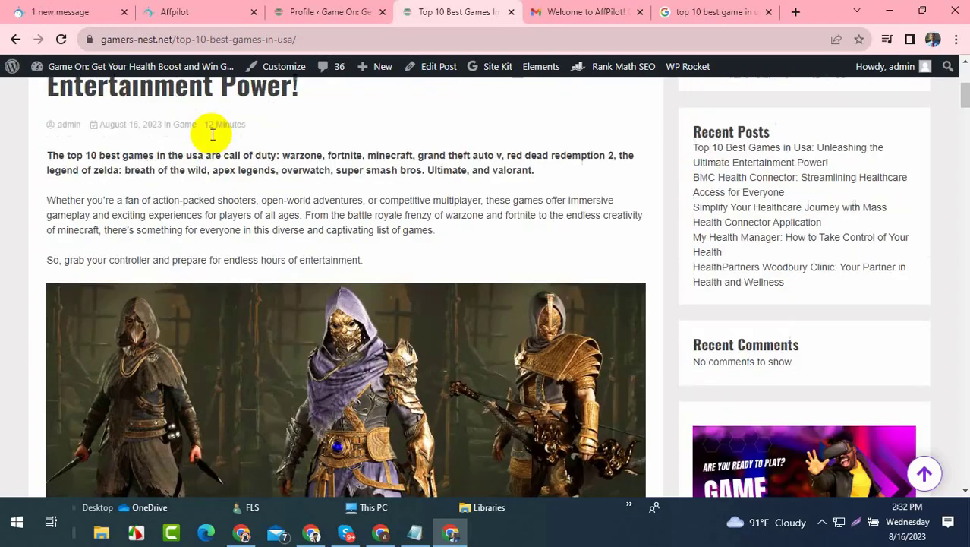
{"action": "scroll", "coordinate": [211, 134], "scroll_direction": "down", "scroll_amount": 15}
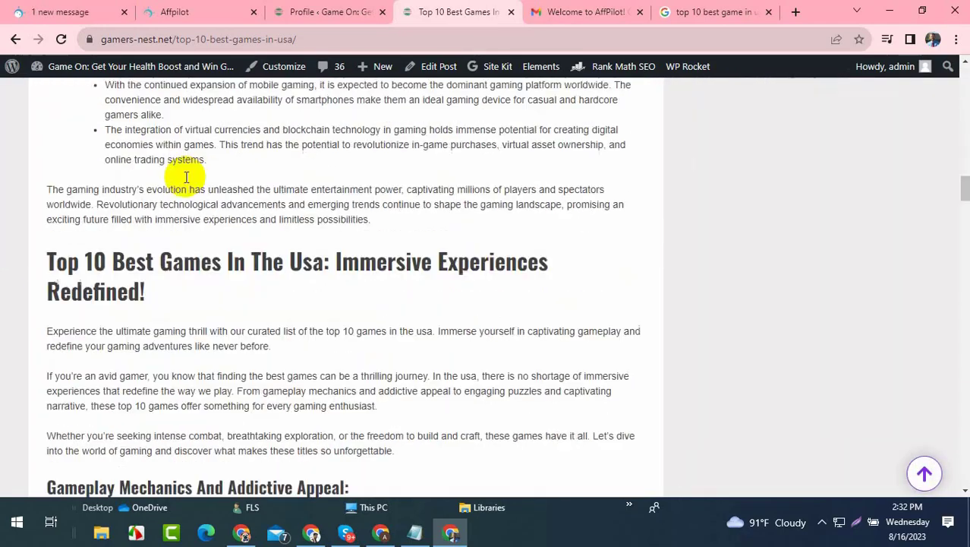
{"action": "scroll", "coordinate": [190, 185], "scroll_direction": "down", "scroll_amount": 20}
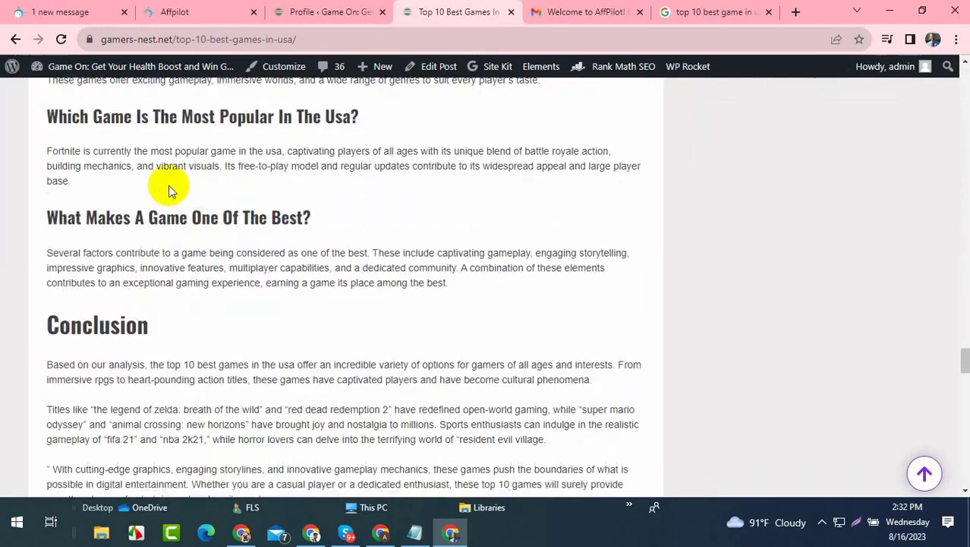